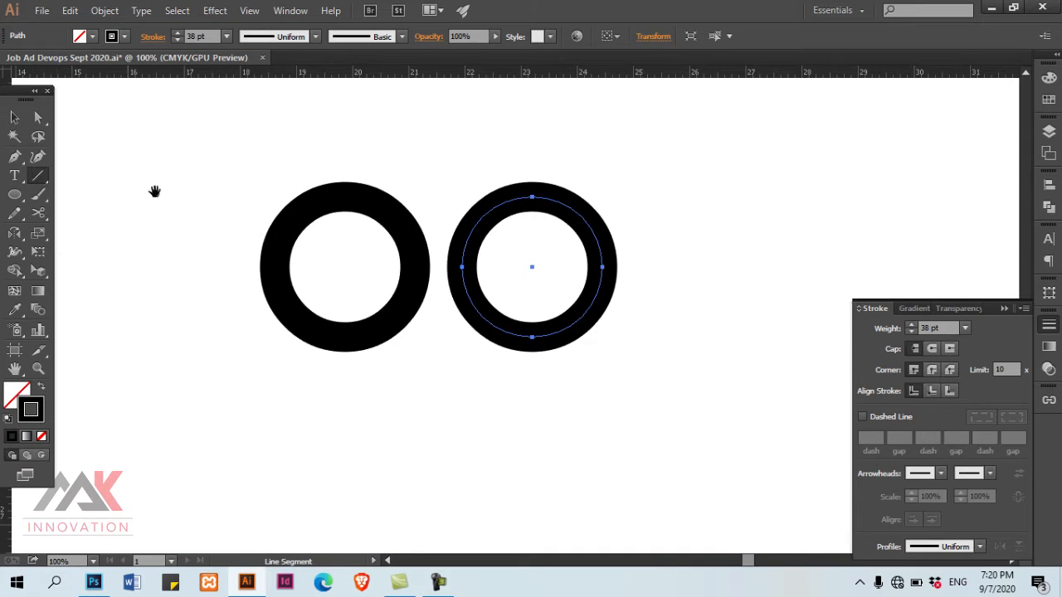
# Draw a 45-degree diagonal line across the two rings and display the artwork in outline view
pyautogui.moveTo(491, 172); pyautogui.dragTo(312, 382)
pyautogui.press('v')
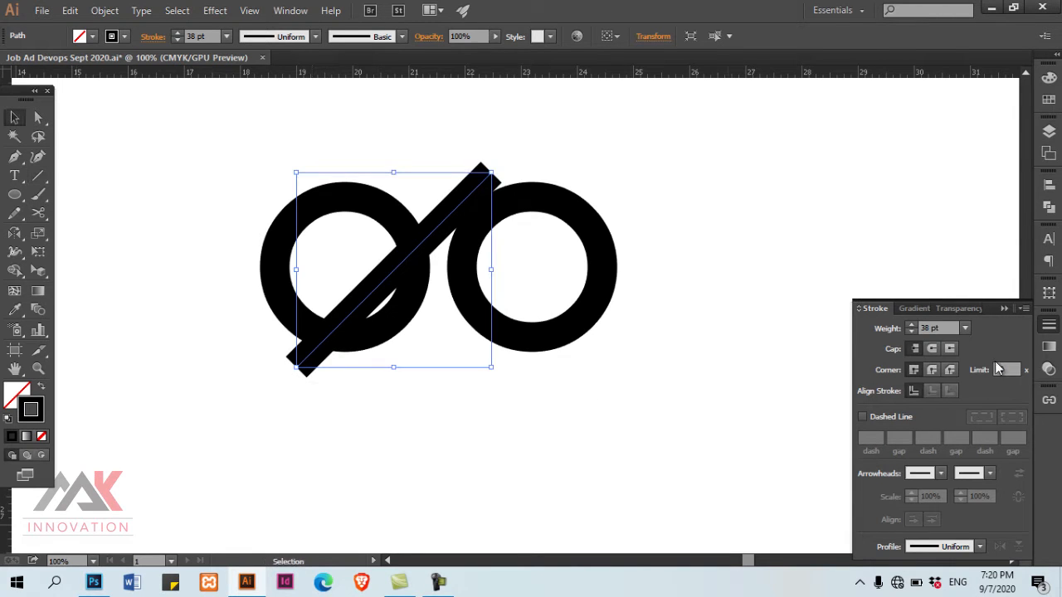
pyautogui.hotkey('ctrl', 'y')
# Move the diagonal line into the gap between the circles so it runs tangent to both of them
pyautogui.scroll(2, 501, 301)
pyautogui.moveTo(426, 229); pyautogui.dragTo(597, 287)
pyautogui.moveTo(515, 244); pyautogui.dragTo(548, 307)
pyautogui.keyDown('ctrl'); pyautogui.click(682, 258); pyautogui.keyUp('ctrl')
pyautogui.moveTo(680, 230); pyautogui.dragTo(675, 362)
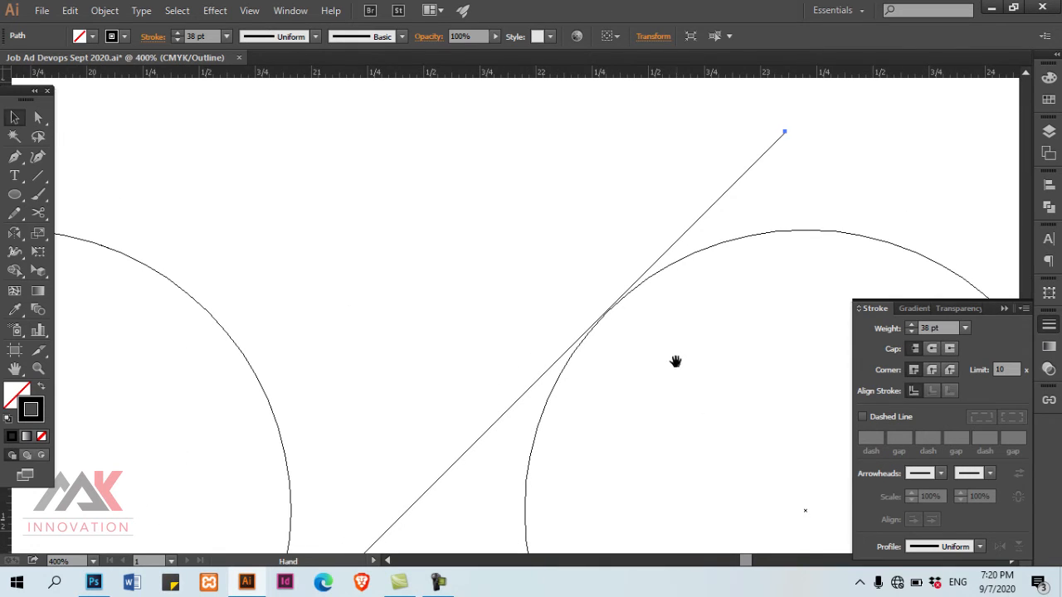
# Shorten the diagonal line by moving its upper end anchor down along the line to the right circle's tangent point
pyautogui.press('a')
pyautogui.click(785, 134)
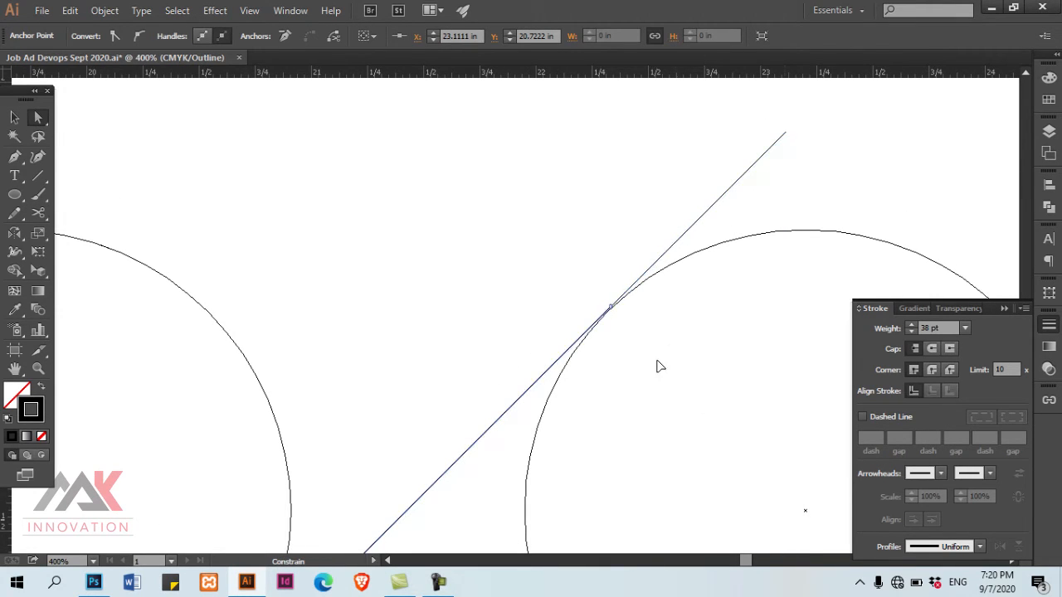
pyautogui.moveTo(658, 366); pyautogui.dragTo(658, 367)
# Shorten the diagonal line's lower end to its tangent point on the left circle
pyautogui.moveTo(469, 515); pyautogui.dragTo(707, 220)
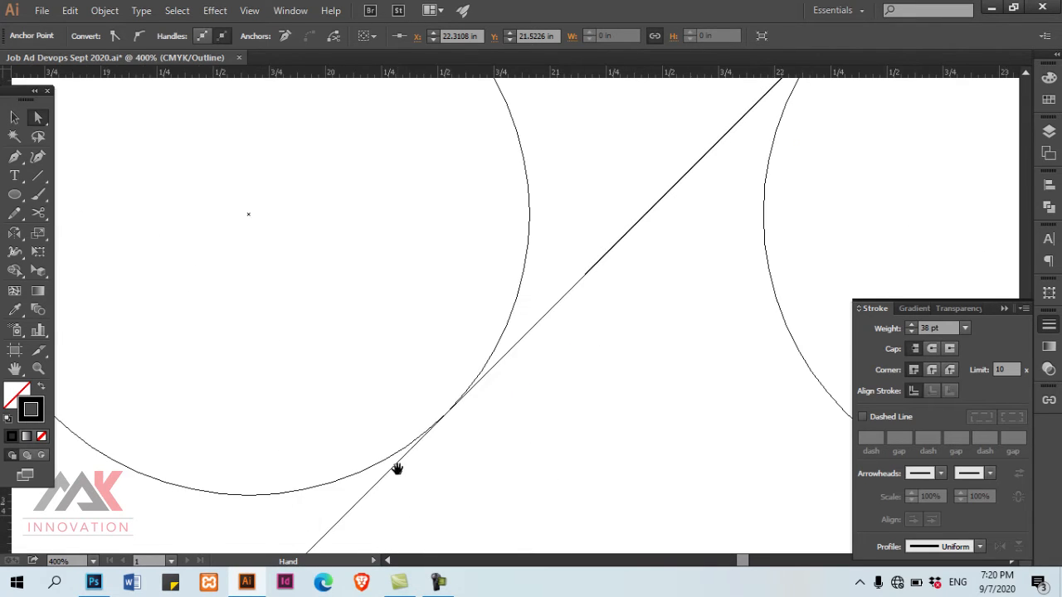
pyautogui.moveTo(397, 469); pyautogui.dragTo(585, 205)
pyautogui.moveTo(368, 345); pyautogui.dragTo(485, 386)
pyautogui.moveTo(433, 356); pyautogui.dragTo(696, 222)
# Adjust the diagonal line's position so its upper end lies exactly on the right circle's outline
pyautogui.moveTo(704, 150); pyautogui.dragTo(374, 370)
pyautogui.moveTo(725, 168); pyautogui.dragTo(379, 335)
pyautogui.keyDown('ctrl'); pyautogui.click(529, 232); pyautogui.keyUp('ctrl')
pyautogui.moveTo(529, 205); pyautogui.dragTo(729, 421)
pyautogui.keyDown('ctrl'); pyautogui.click(461, 326); pyautogui.keyUp('ctrl')
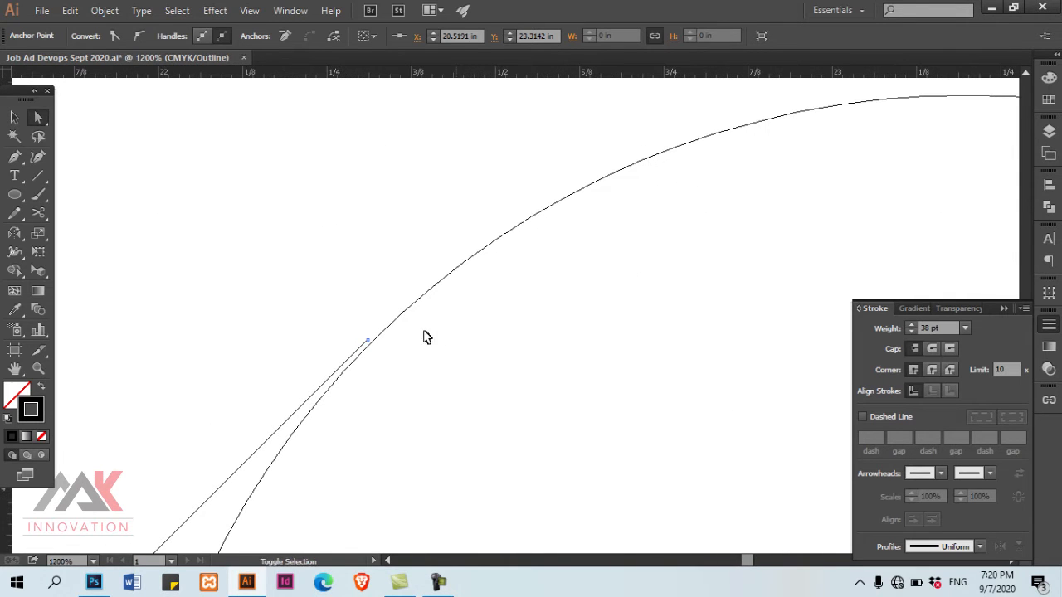
pyautogui.click(444, 331)
pyautogui.press('v')
pyautogui.keyDown('ctrl'); pyautogui.click(446, 333); pyautogui.keyUp('ctrl')
pyautogui.keyDown('ctrl'); pyautogui.click(446, 333); pyautogui.keyUp('ctrl')
pyautogui.moveTo(455, 310); pyautogui.dragTo(442, 308)
# Examine at high magnification how the diagonal line's ends meet the two circles
pyautogui.hotkey('ctrl', '-')
pyautogui.hotkey('ctrl', '-')
pyautogui.hotkey('ctrl', '-')
pyautogui.hotkey('ctrl', '-')
pyautogui.hotkey('ctrl', '-')
pyautogui.hotkey('ctrl', '-')
pyautogui.moveTo(466, 501); pyautogui.dragTo(592, 277)
pyautogui.moveTo(280, 337); pyautogui.dragTo(389, 438)
pyautogui.moveTo(592, 376); pyautogui.dragTo(474, 378)
pyautogui.hotkey('ctrl', '-')
pyautogui.hotkey('ctrl', '-')
pyautogui.hotkey('ctrl', '-')
pyautogui.hotkey('ctrl', '-')
pyautogui.hotkey('ctrl', '-')
pyautogui.hotkey('ctrl', '-')
pyautogui.hotkey('ctrl', '-')
pyautogui.hotkey('ctrl', '-')
pyautogui.hotkey('ctrl', '-')
pyautogui.hotkey('ctrl', '-')
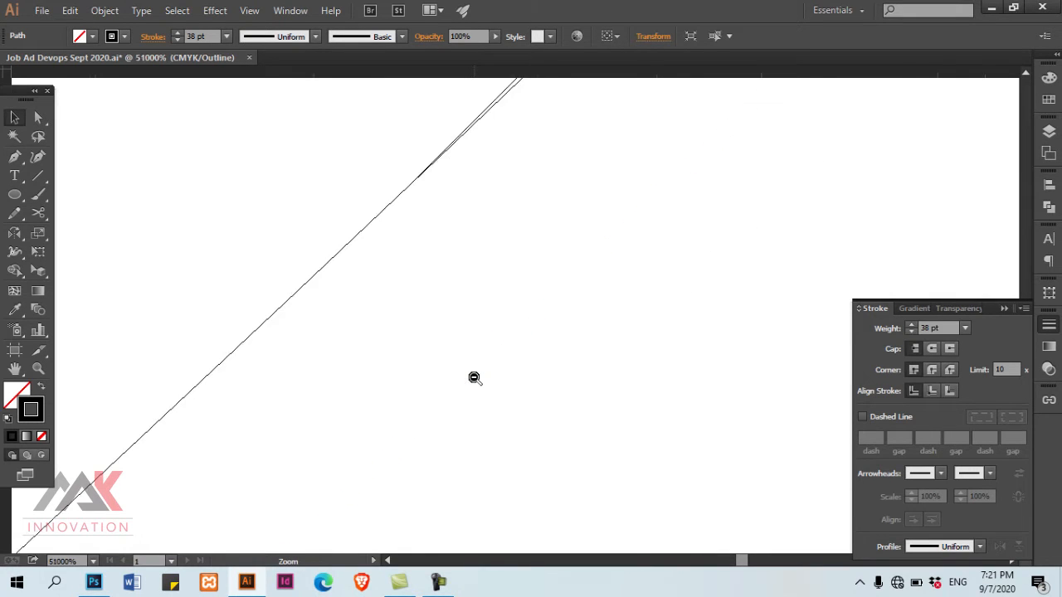
# Reflect a copy of the diagonal line about its centre so the two lines form an X between the circles
pyautogui.press('o')
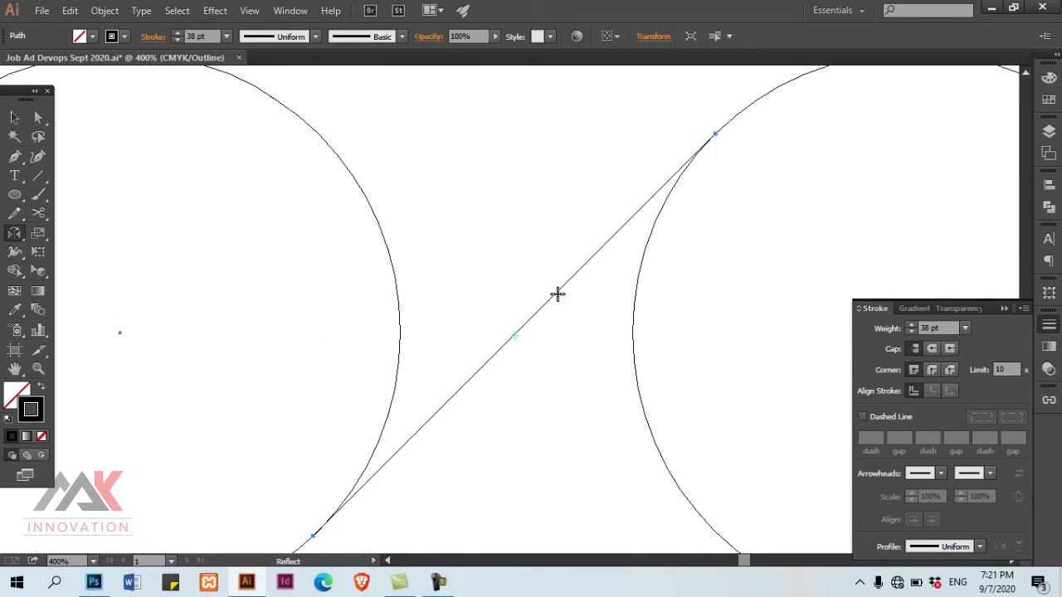
pyautogui.doubleClick(14, 234)
pyautogui.click(763, 361)
pyautogui.click(764, 361)
pyautogui.click(780, 394)
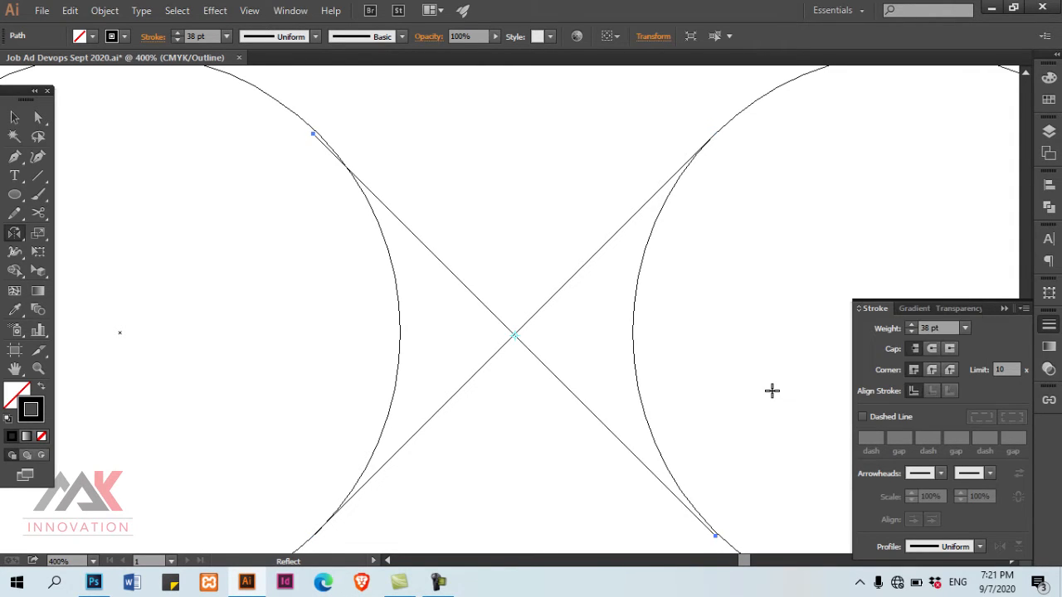
pyautogui.press('v')
pyautogui.hotkey('ctrl', '1')
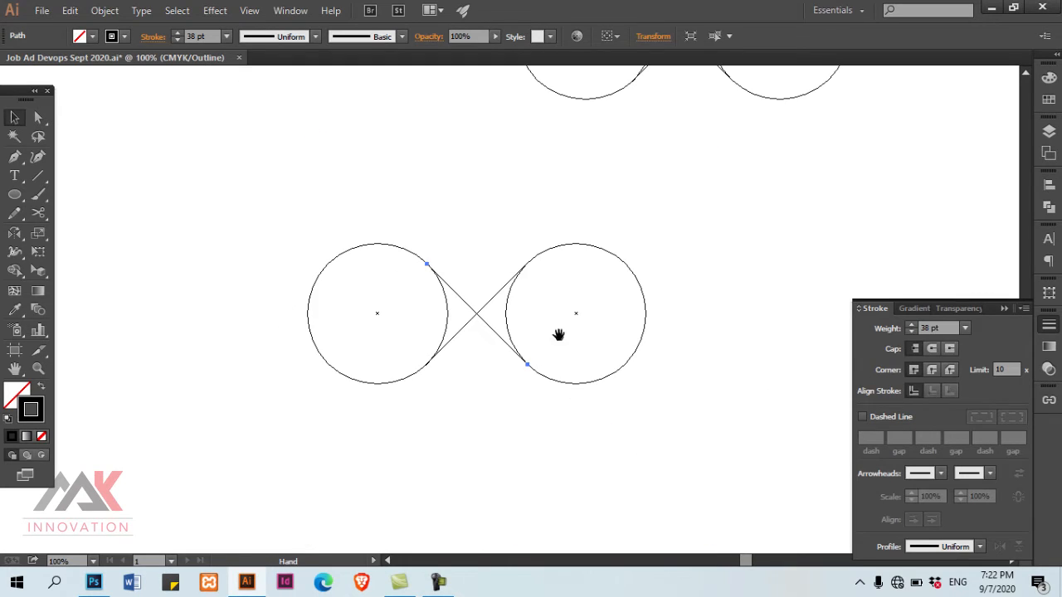
# Select both circles and the crossed lines and place a duplicate of the whole shape to the right
pyautogui.moveTo(235, 196); pyautogui.dragTo(758, 493)
pyautogui.moveTo(475, 318); pyautogui.dragTo(448, 177)
pyautogui.moveTo(451, 175); pyautogui.dragTo(908, 176)
pyautogui.keyDown('ctrl'); pyautogui.click(529, 310); pyautogui.keyUp('ctrl')
pyautogui.keyDown('ctrl'); pyautogui.click(530, 309); pyautogui.keyUp('ctrl')
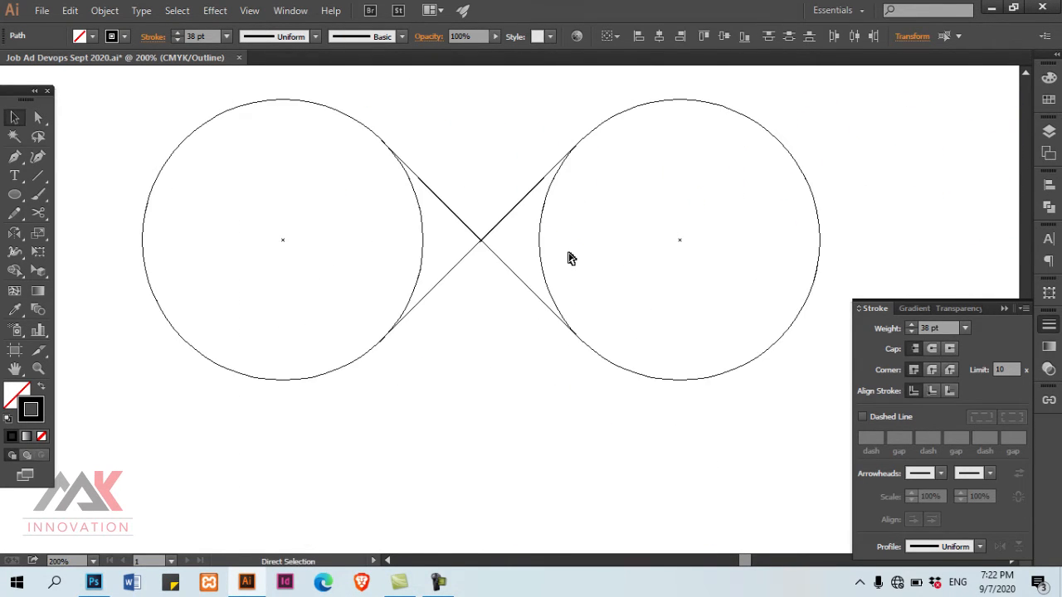
pyautogui.hotkey('ctrl', 'y')
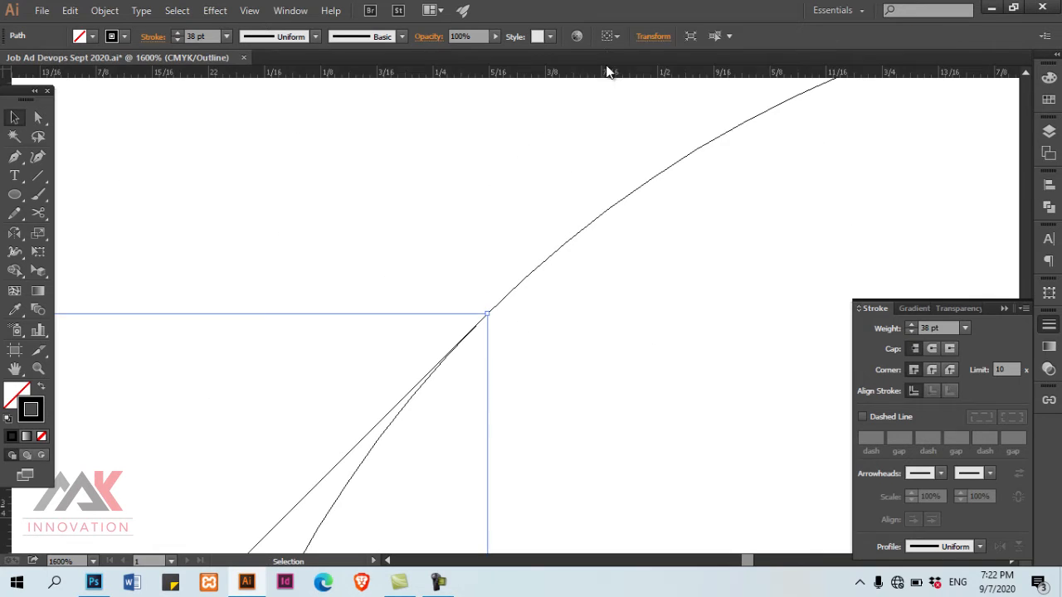
# Place a horizontal and a vertical guide through the diagonal line's upper end on the right circle
pyautogui.moveTo(608, 72); pyautogui.dragTo(593, 321)
pyautogui.click(513, 338)
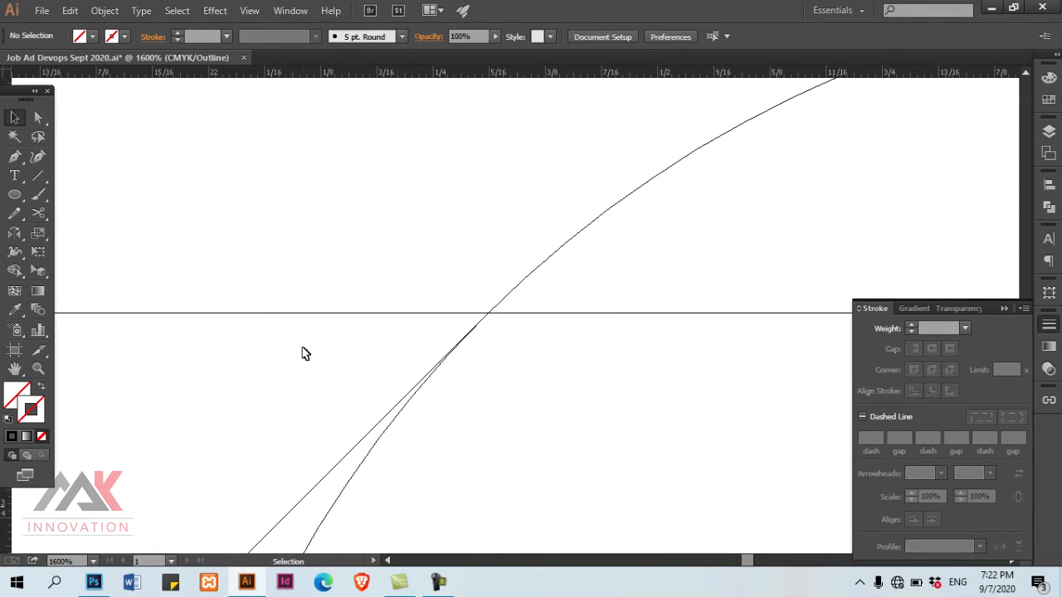
pyautogui.moveTo(5, 521); pyautogui.dragTo(489, 427)
pyautogui.scroll(-3, 489, 427)
# Place a vertical guide at the left circle's upper tangent point and left-align it with the mirrored line's end
pyautogui.moveTo(500, 498); pyautogui.dragTo(663, 268)
pyautogui.moveTo(361, 255); pyautogui.dragTo(711, 302)
pyautogui.moveTo(3, 503); pyautogui.dragTo(418, 421)
pyautogui.click(558, 360)
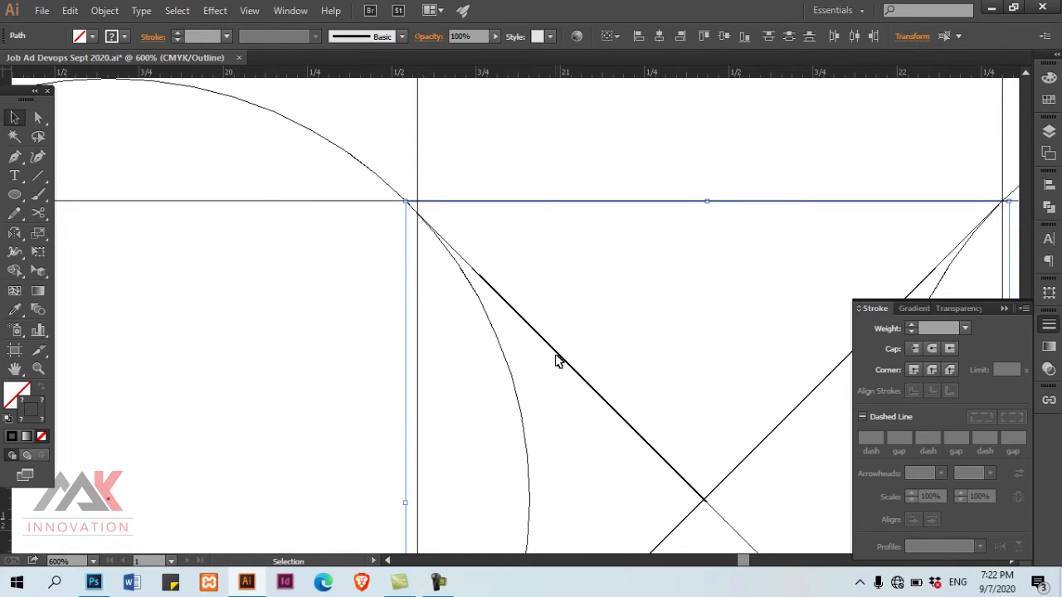
pyautogui.click(639, 37)
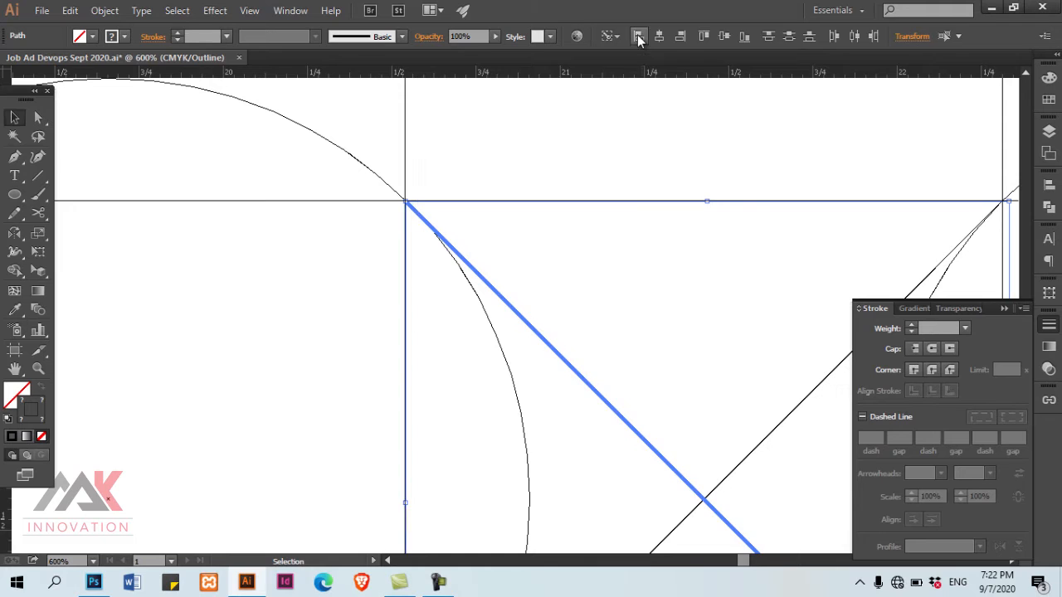
pyautogui.hotkey('ctrl', 'shift', 'a')
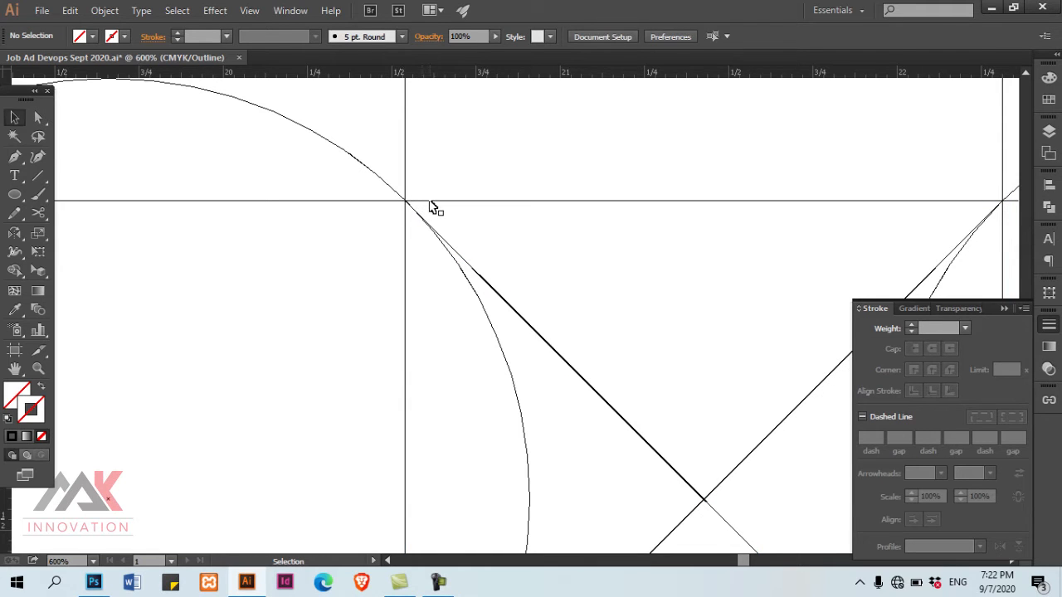
pyautogui.click(430, 202)
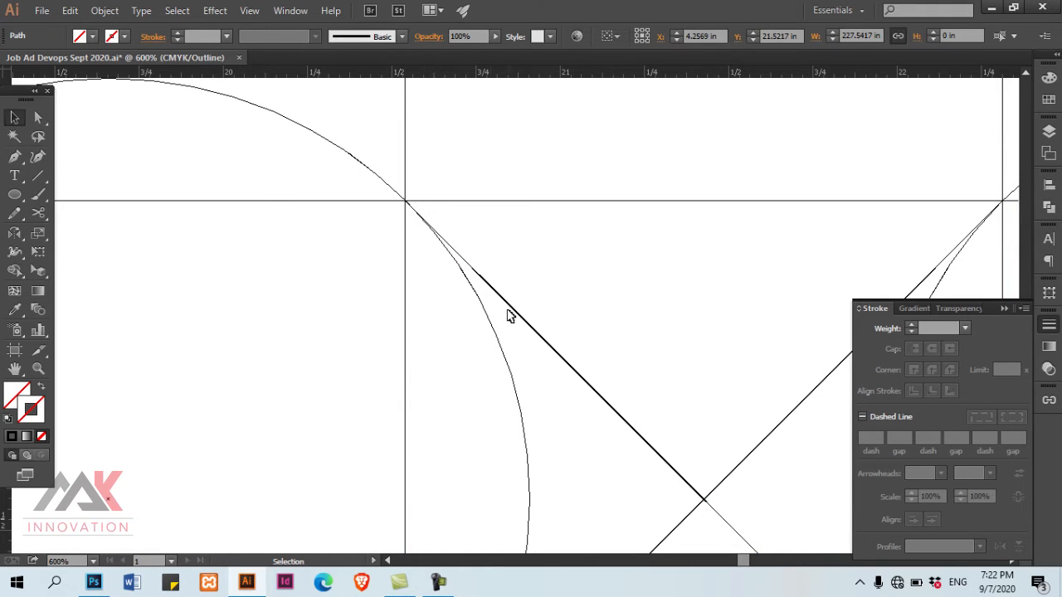
pyautogui.keyDown('shift'); pyautogui.click(548, 351); pyautogui.keyUp('shift')
pyautogui.keyDown('shift'); pyautogui.click(549, 351); pyautogui.keyUp('shift')
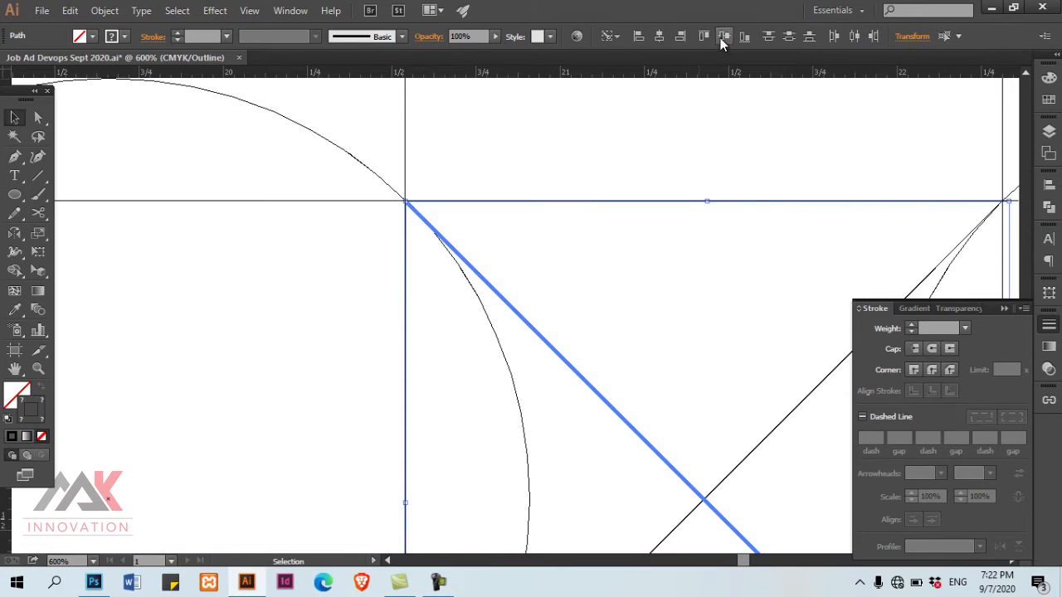
pyautogui.click(556, 161)
# Place a horizontal guide at the lower tangent point on the right circle
pyautogui.moveTo(668, 219); pyautogui.dragTo(492, 106)
pyautogui.keyDown('ctrl'); pyautogui.keyDown('alt'); pyautogui.click(593, 270); pyautogui.keyUp('alt'); pyautogui.keyUp('ctrl')
pyautogui.moveTo(585, 311); pyautogui.dragTo(638, 249)
pyautogui.moveTo(619, 72); pyautogui.dragTo(587, 158)
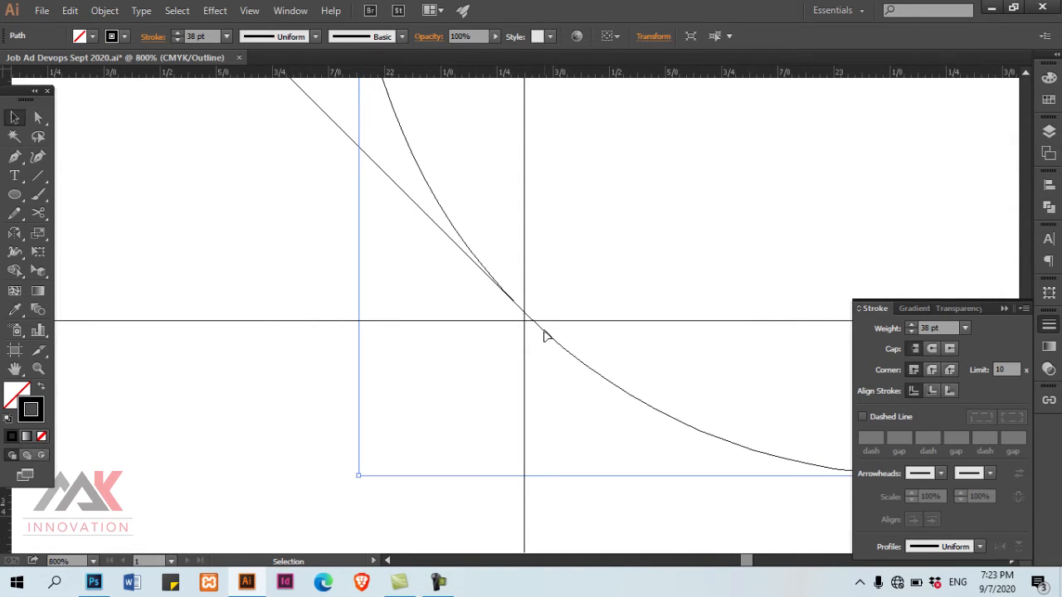
# Add anchor points with the Pen tool on the right circle near its lower and upper tangent points
pyautogui.press('p')
pyautogui.click(544, 331)
pyautogui.keyDown('ctrl'); pyautogui.keyDown('alt'); pyautogui.click(553, 241); pyautogui.keyUp('alt'); pyautogui.keyUp('ctrl')
pyautogui.moveTo(486, 185); pyautogui.dragTo(496, 429)
pyautogui.moveTo(443, 358); pyautogui.dragTo(425, 540)
pyautogui.click(496, 191)
# Delete the right circle's inner side anchor to remove the arc between its two tangent points
pyautogui.hotkey('ctrl', '-')
pyautogui.press('a')
pyautogui.click(439, 365)
pyautogui.press('Delete')
# Connect the ascending line's upper end to the right circle's open upper end with the Pen tool
pyautogui.hotkey('ctrl', '-')
pyautogui.moveTo(526, 504); pyautogui.dragTo(501, 548)
pyautogui.click(493, 388)
pyautogui.hotkey('ctrl', '+')
pyautogui.hotkey('ctrl', '+')
pyautogui.hotkey('ctrl', '+')
pyautogui.press('p')
pyautogui.click(468, 292)
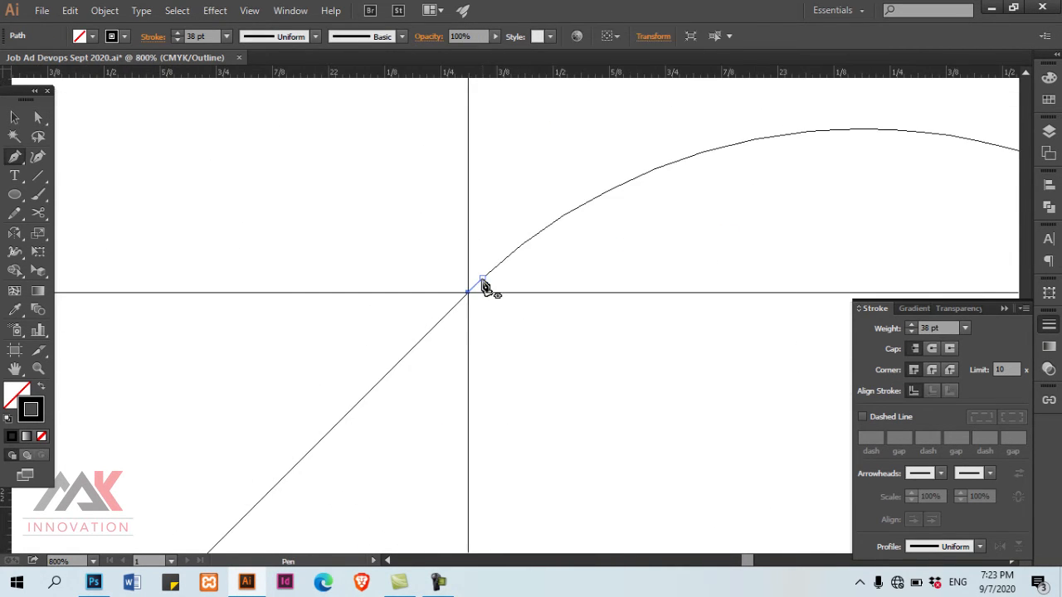
pyautogui.click(483, 280)
# Add an anchor point on the left circle near its lower tangent point
pyautogui.hotkey('ctrl', '-')
pyautogui.moveTo(594, 531); pyautogui.dragTo(568, 218)
pyautogui.moveTo(487, 426); pyautogui.dragTo(555, 335)
pyautogui.keyDown('ctrl'); pyautogui.keyDown('alt'); pyautogui.click(552, 290); pyautogui.keyUp('alt'); pyautogui.keyUp('ctrl')
pyautogui.press('a')
pyautogui.click(545, 336)
pyautogui.press('p')
pyautogui.moveTo(363, 355); pyautogui.dragTo(456, 446)
pyautogui.moveTo(293, 209); pyautogui.dragTo(419, 330)
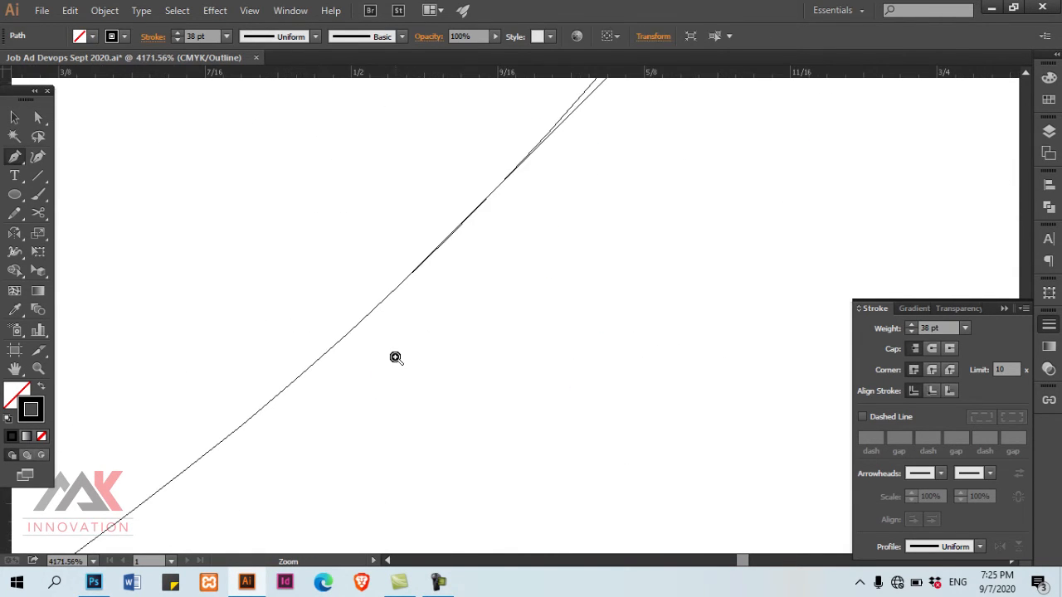
pyautogui.keyDown('ctrl'); pyautogui.click(559, 124); pyautogui.keyUp('ctrl')
pyautogui.click(389, 293)
# Add a second anchor just above the one at the left circle's lower tangent and delete it to open the circle
pyautogui.scroll(3, 381, 295)
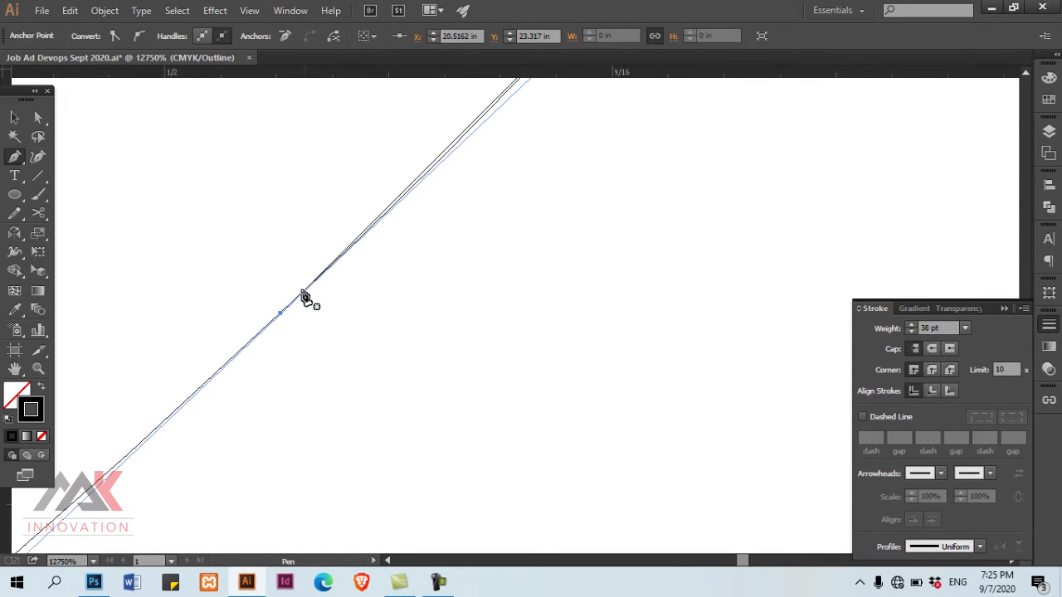
pyautogui.click(290, 304)
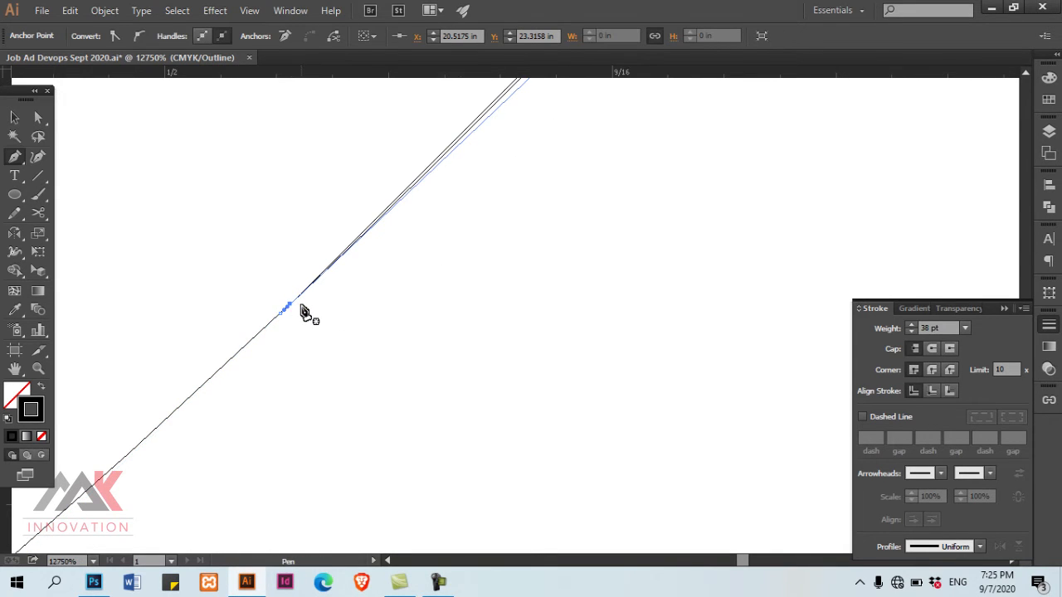
pyautogui.press('Delete')
# Add an anchor point on the left circle near its upper tangent point
pyautogui.keyDown('ctrl'); pyautogui.keyDown('alt'); pyautogui.click(363, 297); pyautogui.keyUp('alt'); pyautogui.keyUp('ctrl')
pyautogui.keyDown('ctrl'); pyautogui.keyDown('alt'); pyautogui.click(382, 292); pyautogui.keyUp('alt'); pyautogui.keyUp('ctrl')
pyautogui.keyDown('ctrl'); pyautogui.keyDown('alt'); pyautogui.click(386, 291); pyautogui.keyUp('alt'); pyautogui.keyUp('ctrl')
pyautogui.moveTo(623, 342); pyautogui.dragTo(556, 360)
pyautogui.keyDown('ctrl'); pyautogui.keyDown('alt'); pyautogui.click(602, 349); pyautogui.keyUp('alt'); pyautogui.keyUp('ctrl')
pyautogui.keyDown('ctrl'); pyautogui.keyDown('alt'); pyautogui.click(600, 348); pyautogui.keyUp('alt'); pyautogui.keyUp('ctrl')
pyautogui.keyDown('ctrl'); pyautogui.keyDown('alt'); pyautogui.click(591, 336); pyautogui.keyUp('alt'); pyautogui.keyUp('ctrl')
pyautogui.keyDown('ctrl'); pyautogui.keyDown('alt'); pyautogui.click(584, 324); pyautogui.keyUp('alt'); pyautogui.keyUp('ctrl')
pyautogui.moveTo(520, 217); pyautogui.dragTo(511, 413)
pyautogui.moveTo(649, 218); pyautogui.dragTo(493, 419)
pyautogui.moveTo(470, 139); pyautogui.dragTo(558, 508)
pyautogui.keyDown('ctrl'); pyautogui.click(398, 264); pyautogui.keyUp('ctrl')
pyautogui.moveTo(270, 172); pyautogui.dragTo(416, 336)
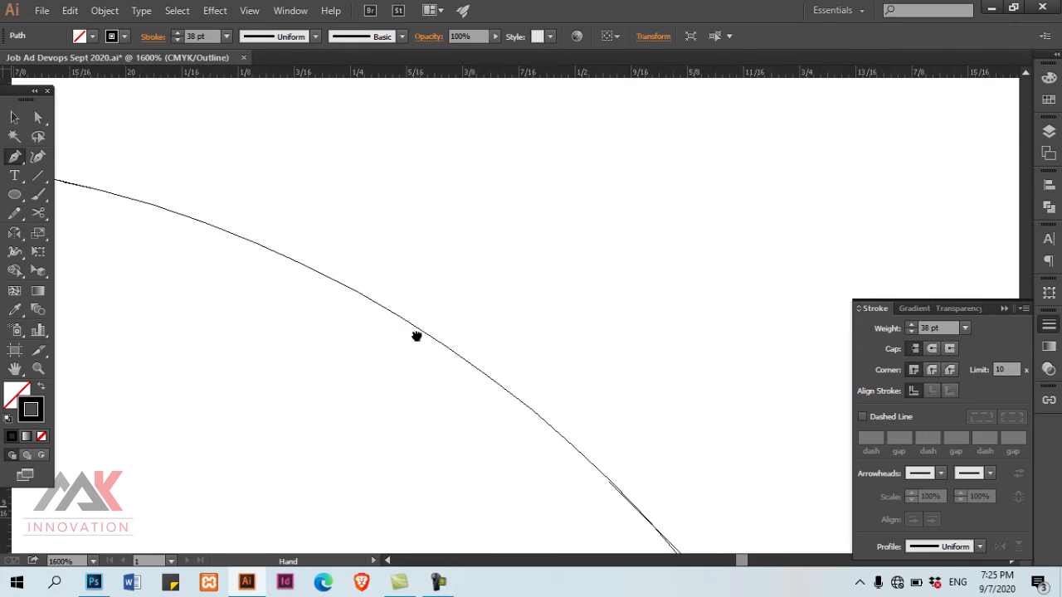
pyautogui.keyDown('ctrl'); pyautogui.keyDown('alt'); pyautogui.click(471, 343); pyautogui.keyUp('alt'); pyautogui.keyUp('ctrl')
pyautogui.keyDown('ctrl'); pyautogui.click(601, 359); pyautogui.keyUp('ctrl')
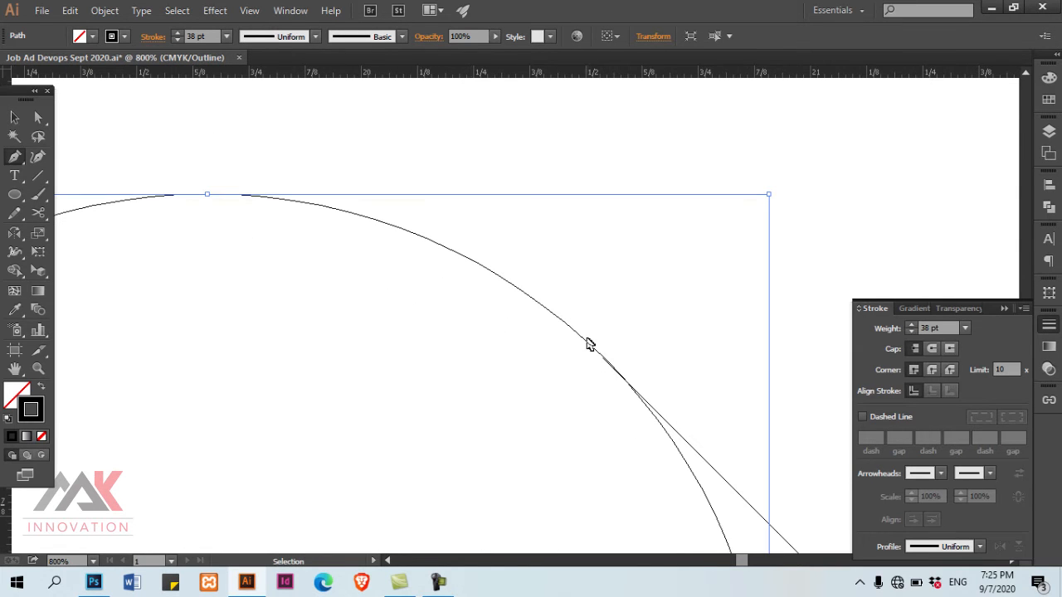
pyautogui.keyDown('ctrl'); pyautogui.doubleClick(583, 345); pyautogui.keyUp('ctrl')
pyautogui.click(581, 336)
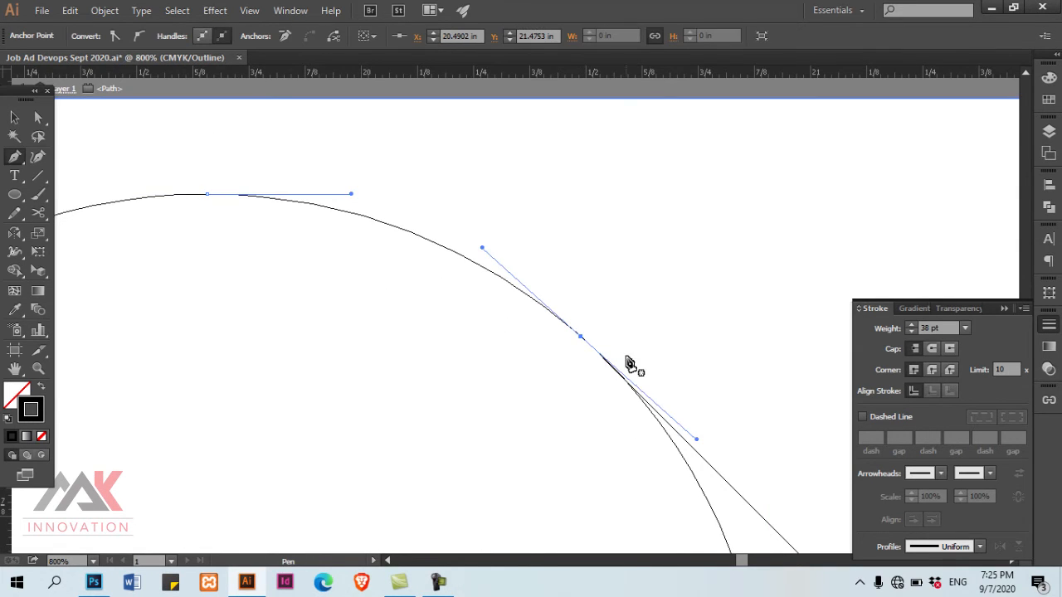
# Delete the left circle's inner side anchor to remove the remaining arc below its upper tangent point
pyautogui.keyDown('ctrl'); pyautogui.keyDown('alt'); pyautogui.click(601, 421); pyautogui.keyUp('alt'); pyautogui.keyUp('ctrl')
pyautogui.keyDown('ctrl'); pyautogui.click(531, 406); pyautogui.keyUp('ctrl')
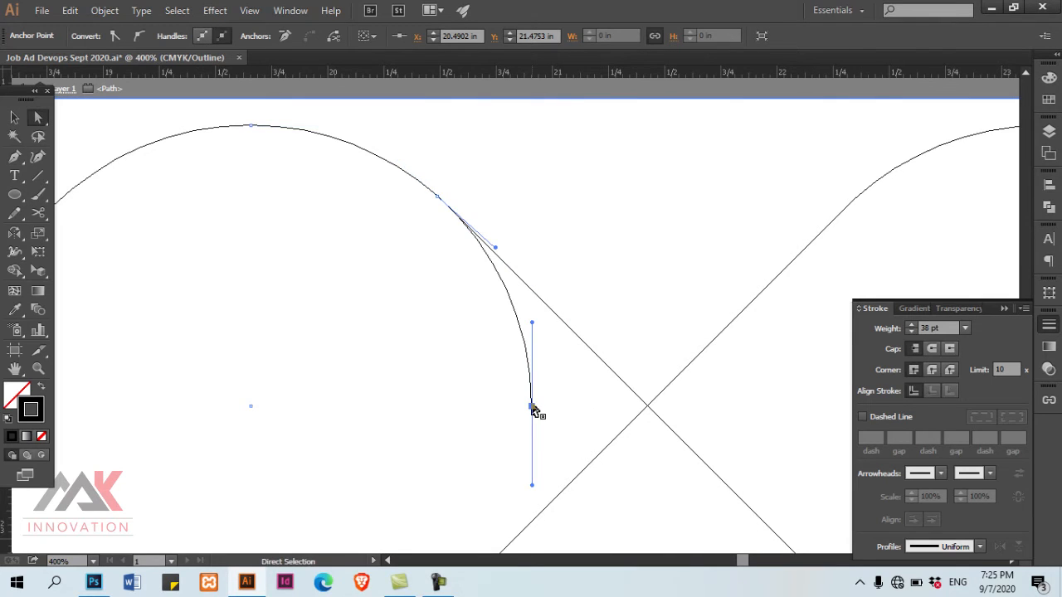
pyautogui.press('Delete')
pyautogui.press('Delete')
pyautogui.hotkey('ctrl', 'z')
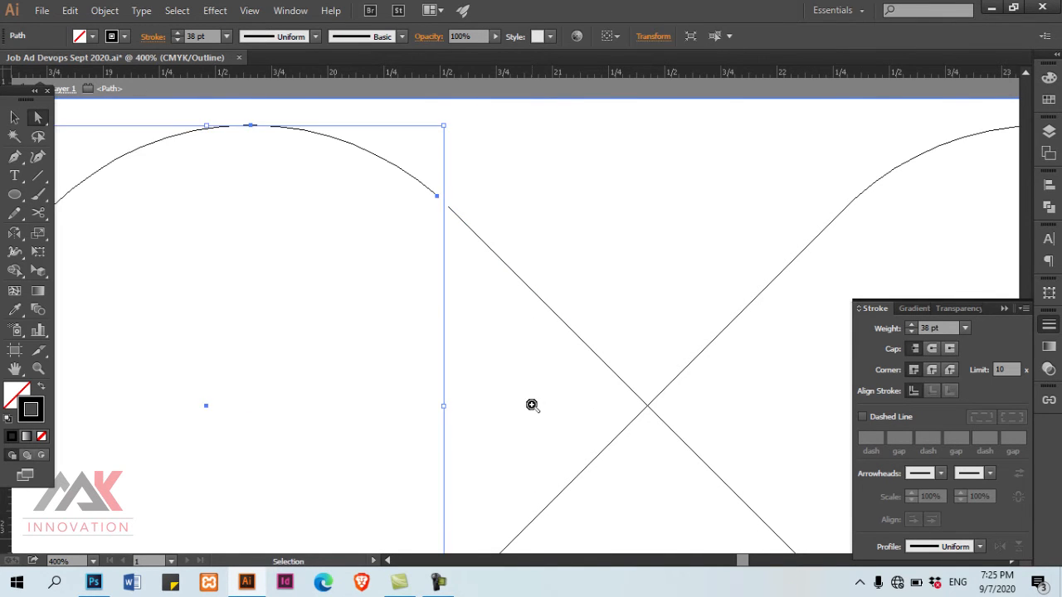
# Join the left circle's open upper end to the descending diagonal line's end
pyautogui.keyDown('ctrl'); pyautogui.keyDown('alt'); pyautogui.click(532, 405); pyautogui.keyUp('alt'); pyautogui.keyUp('ctrl')
pyautogui.keyDown('ctrl'); pyautogui.click(436, 155); pyautogui.keyUp('ctrl')
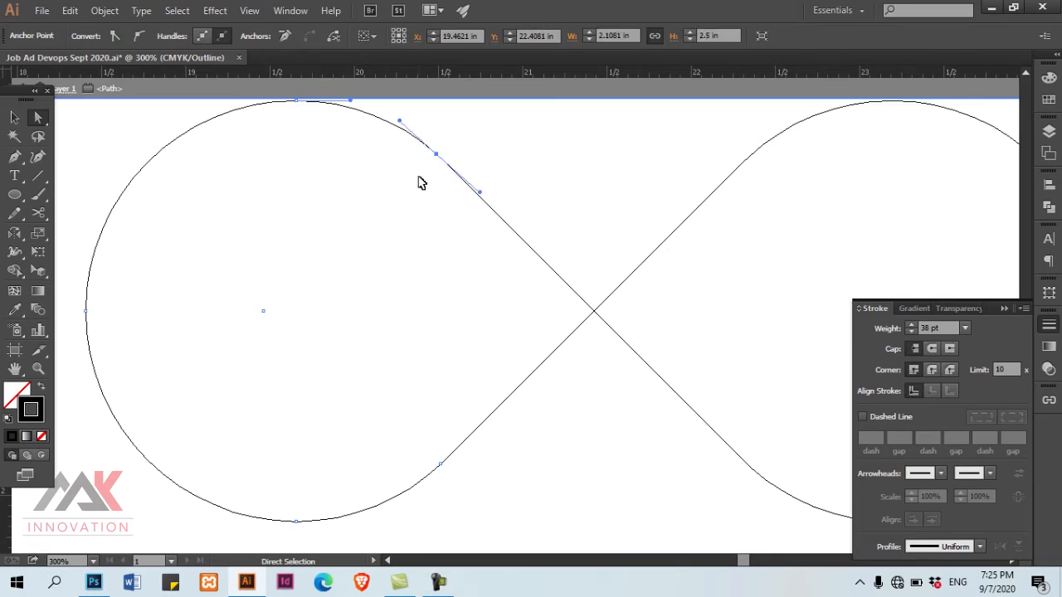
pyautogui.press('Escape')
pyautogui.keyDown('shift'); pyautogui.click(437, 155); pyautogui.keyUp('shift')
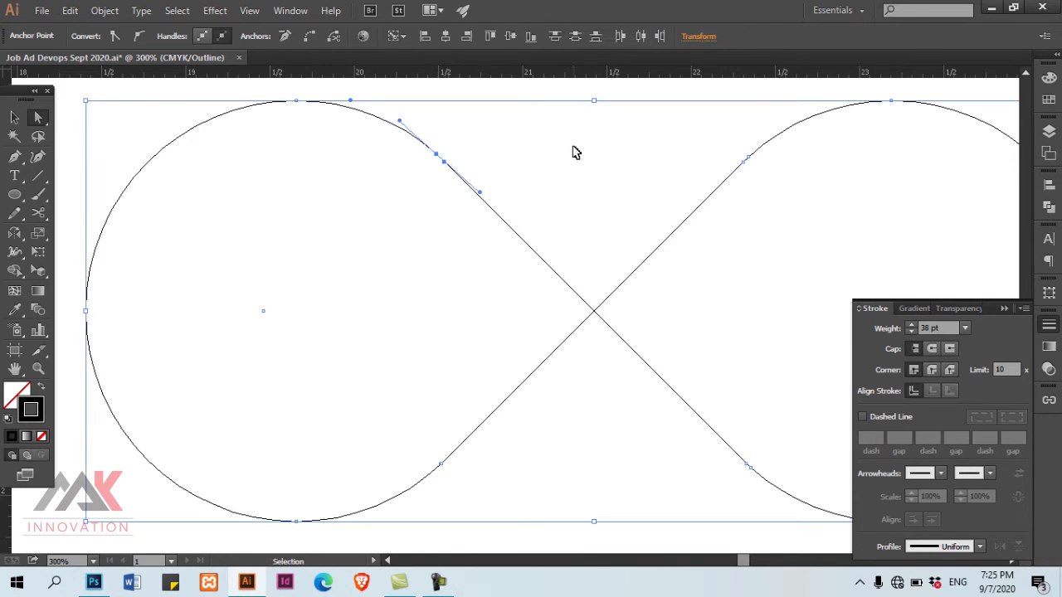
pyautogui.click(365, 352)
# Join the left circle's open lower end to the ascending diagonal line's end
pyautogui.click(451, 456)
pyautogui.keyDown('ctrl'); pyautogui.doubleClick(467, 451); pyautogui.keyUp('ctrl')
pyautogui.keyDown('ctrl'); pyautogui.doubleClick(571, 192); pyautogui.keyUp('ctrl')
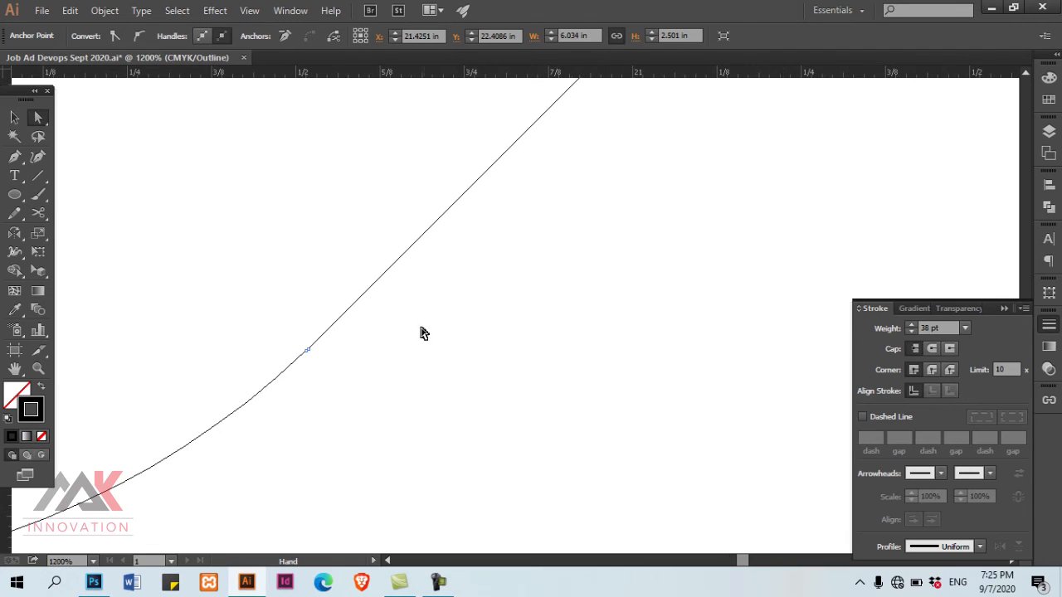
pyautogui.keyDown('ctrl'); pyautogui.tripleClick(313, 352); pyautogui.keyUp('ctrl')
pyautogui.moveTo(507, 260); pyautogui.dragTo(558, 309)
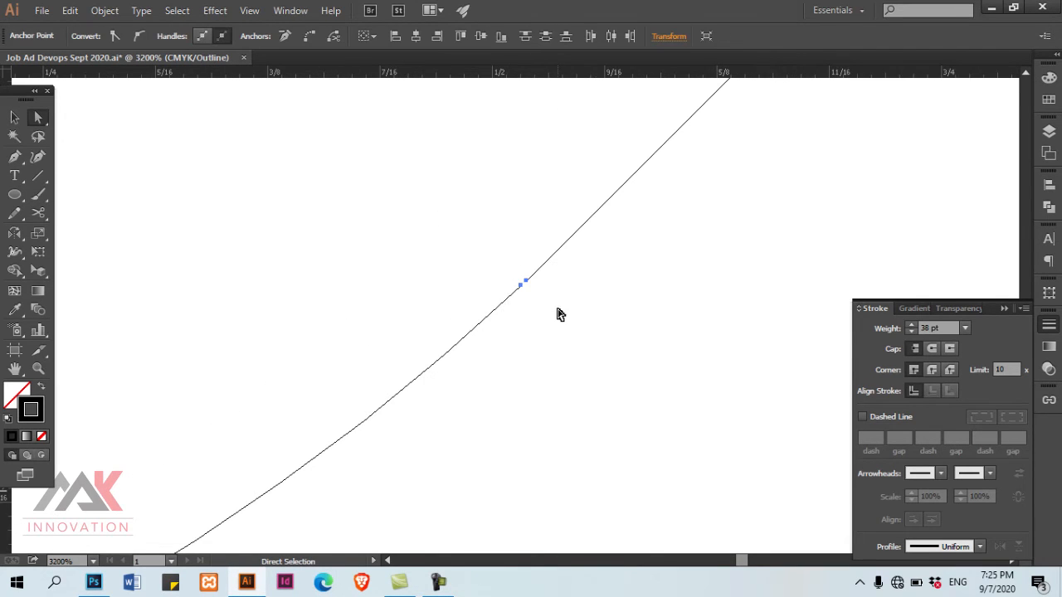
pyautogui.keyDown('ctrl'); pyautogui.click(556, 312); pyautogui.keyUp('ctrl')
pyautogui.keyDown('ctrl'); pyautogui.keyDown('alt'); pyautogui.tripleClick(556, 312); pyautogui.keyUp('alt'); pyautogui.keyUp('ctrl')
pyautogui.keyDown('ctrl'); pyautogui.keyDown('alt'); pyautogui.tripleClick(557, 313); pyautogui.keyUp('alt'); pyautogui.keyUp('ctrl')
pyautogui.keyDown('ctrl'); pyautogui.keyDown('alt'); pyautogui.click(556, 312); pyautogui.keyUp('alt'); pyautogui.keyUp('ctrl')
# Return to preview mode and compare the infinity symbol with the duplicate that still has complete circles
pyautogui.hotkey('ctrl', 'y')
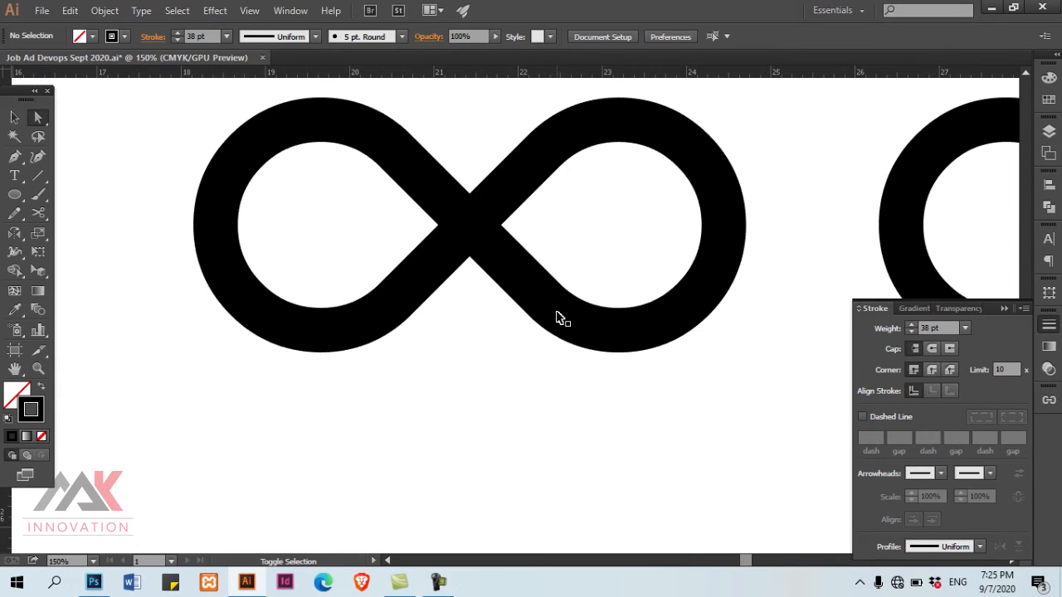
pyautogui.press('v')
pyautogui.scroll(1, 502, 323)
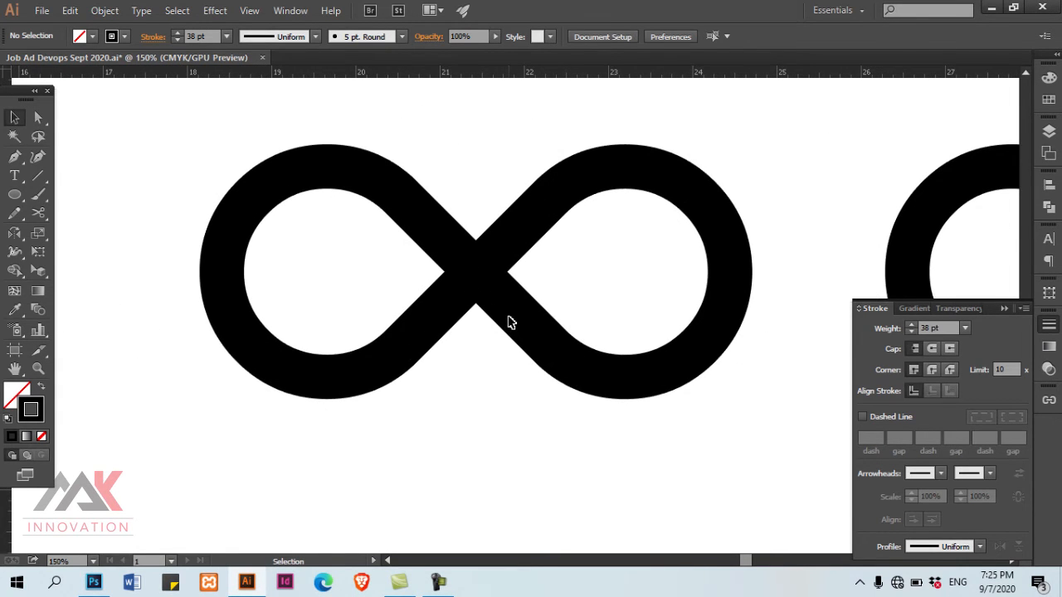
pyautogui.moveTo(712, 332); pyautogui.dragTo(296, 300)
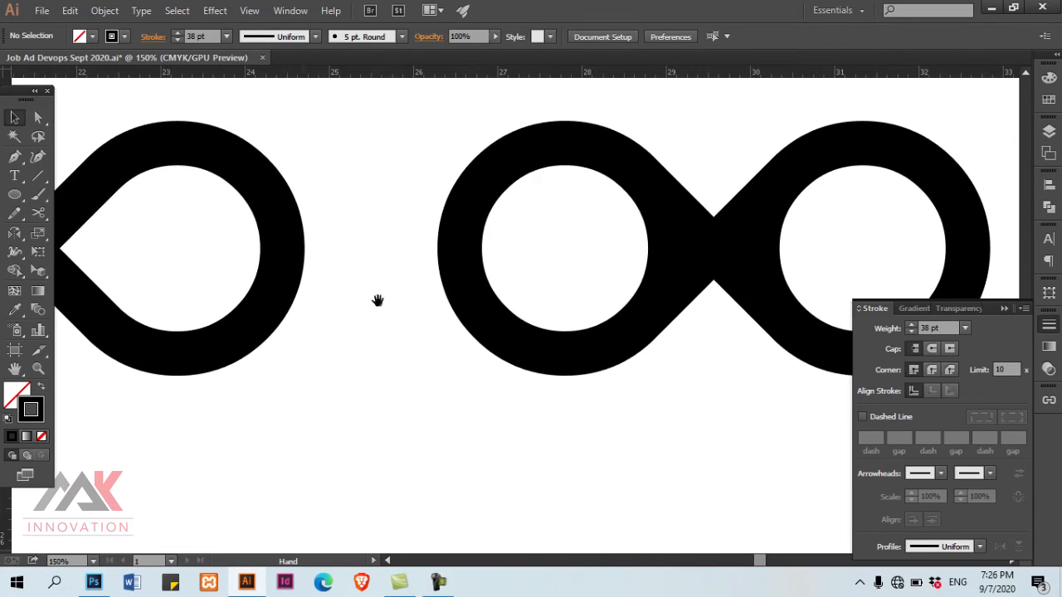
pyautogui.moveTo(411, 311); pyautogui.dragTo(725, 310)
pyautogui.keyDown('ctrl'); pyautogui.keyDown('alt'); pyautogui.click(604, 331); pyautogui.keyUp('alt'); pyautogui.keyUp('ctrl')
pyautogui.keyDown('ctrl'); pyautogui.keyDown('alt'); pyautogui.click(603, 331); pyautogui.keyUp('alt'); pyautogui.keyUp('ctrl')
pyautogui.moveTo(358, 283); pyautogui.dragTo(447, 244)
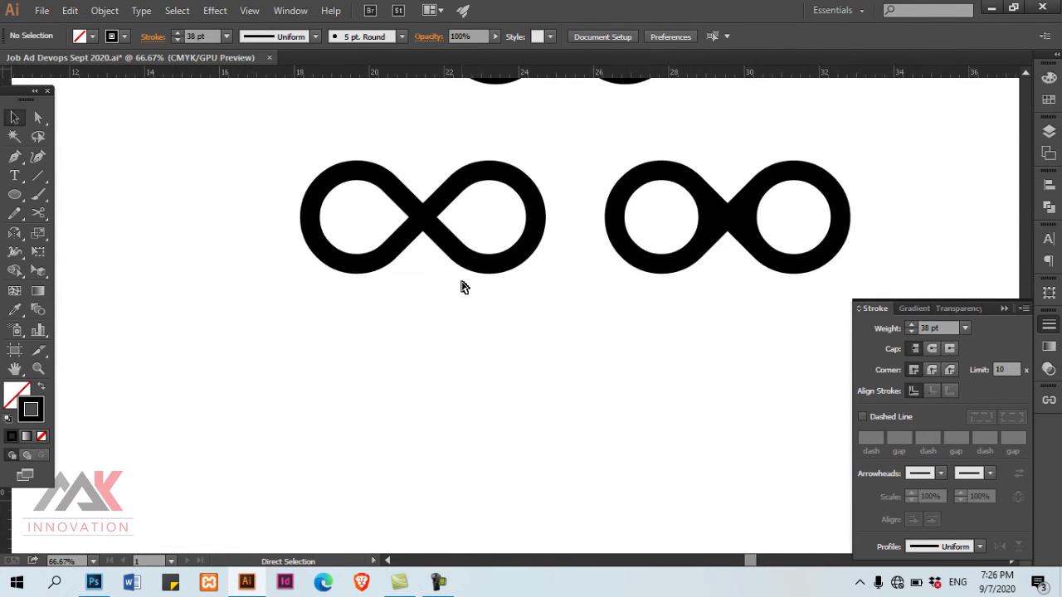
# Add anchor points on the lower copy's ascending diagonal either side of the crossing and delete the segment between them
pyautogui.click(420, 332)
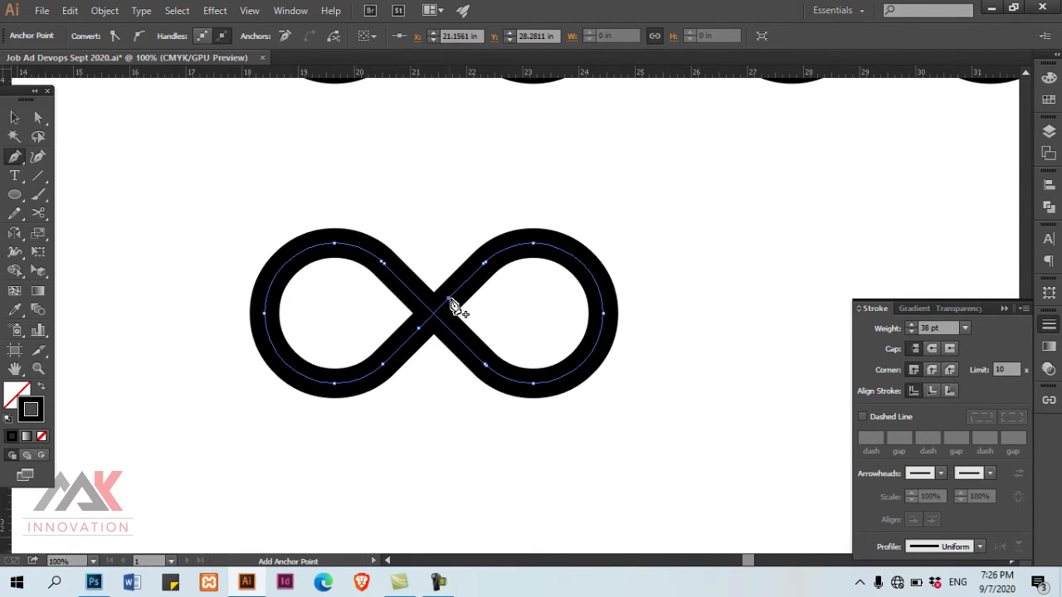
pyautogui.click(439, 308)
pyautogui.press('Delete')
pyautogui.hotkey('ctrl', 'shift', 'a')
pyautogui.press('v')
pyautogui.keyDown('ctrl'); pyautogui.keyDown('alt'); pyautogui.click(547, 313); pyautogui.keyUp('alt'); pyautogui.keyUp('ctrl')
pyautogui.moveTo(503, 352); pyautogui.dragTo(511, 345)
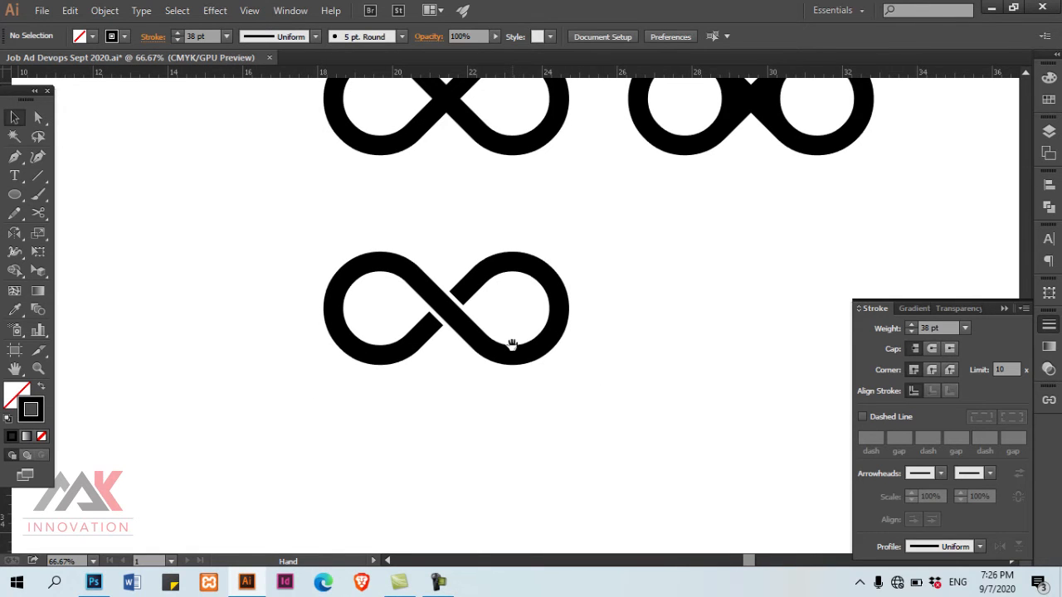
# Draw a straight line segment along the ascending diagonal to bridge the gap at the crossing, then return to preview mode
pyautogui.keyDown('ctrl'); pyautogui.click(484, 332); pyautogui.keyUp('ctrl')
pyautogui.keyDown('ctrl'); pyautogui.click(484, 333); pyautogui.keyUp('ctrl')
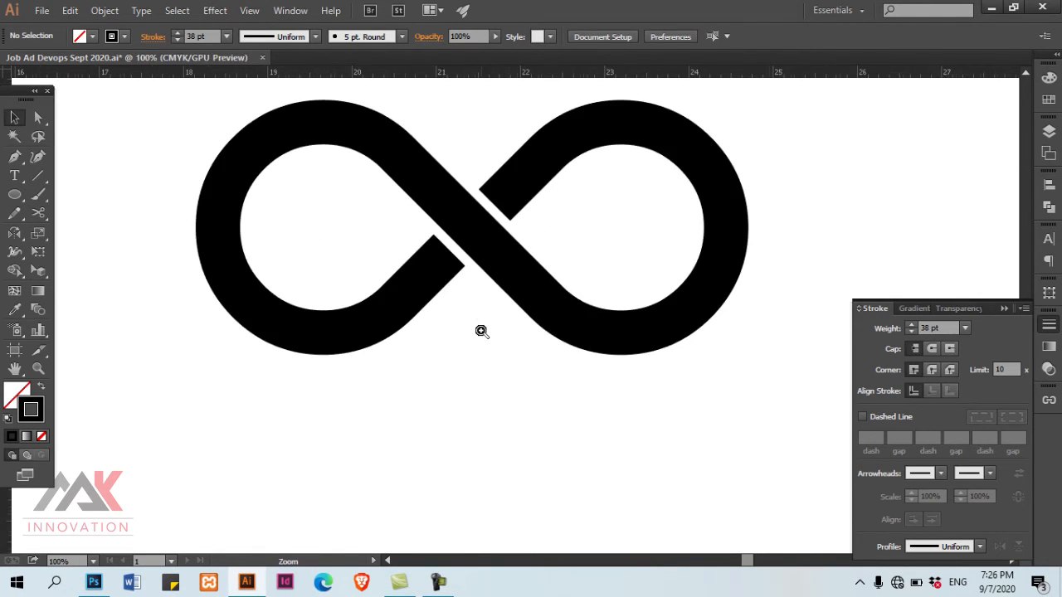
pyautogui.keyDown('ctrl'); pyautogui.click(507, 231); pyautogui.keyUp('ctrl')
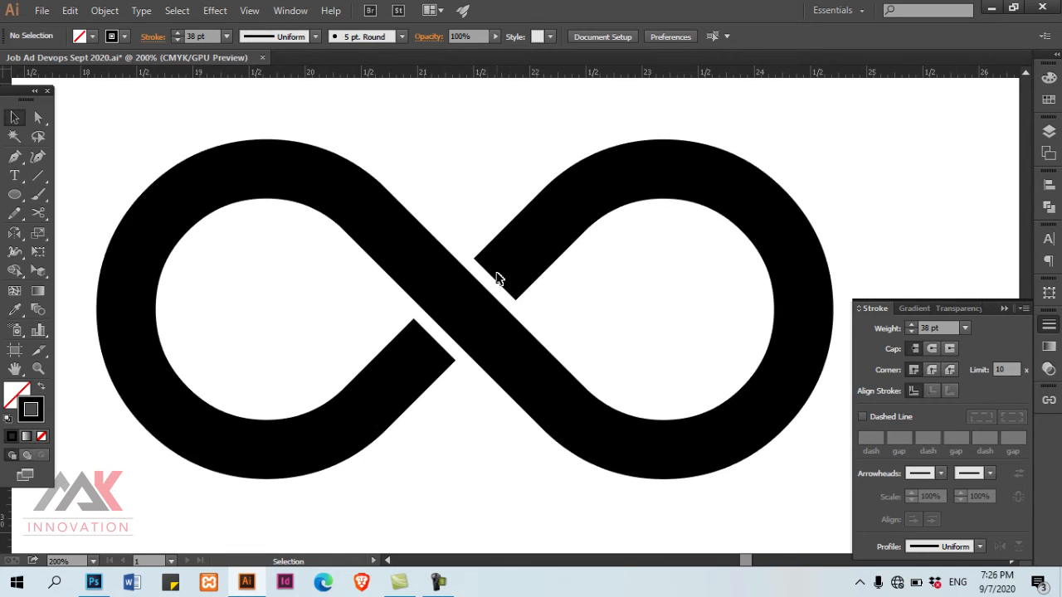
pyautogui.press('i')
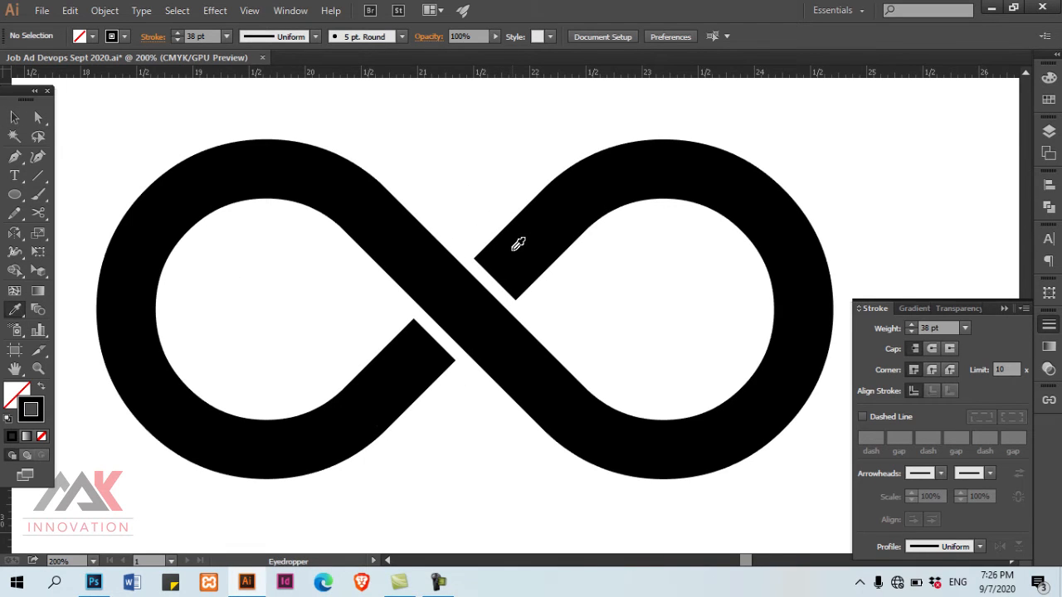
pyautogui.press('v')
pyautogui.click(37, 176)
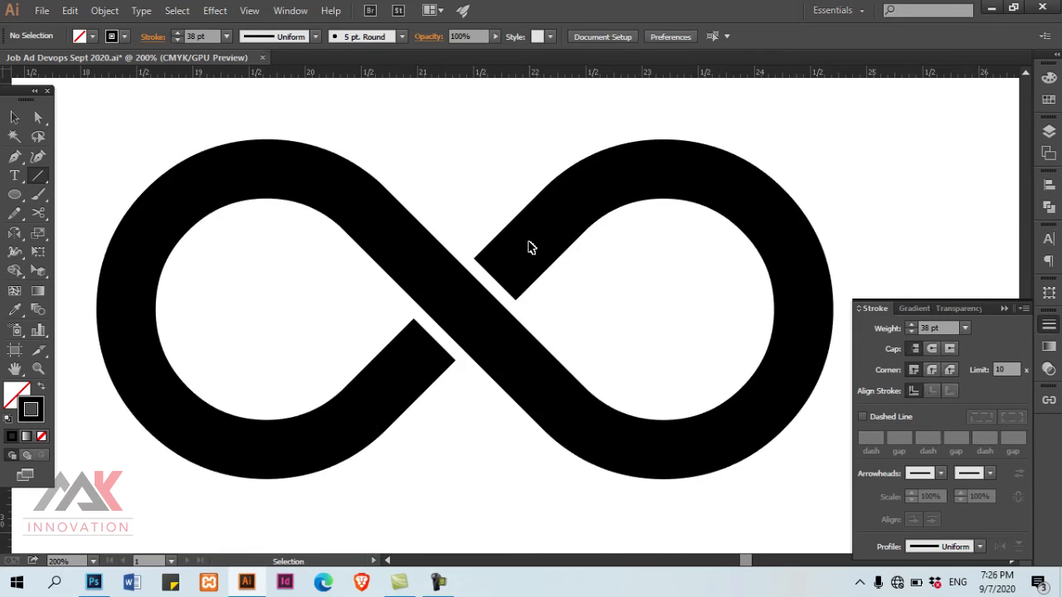
pyautogui.hotkey('ctrl', 'y')
pyautogui.moveTo(538, 236); pyautogui.dragTo(434, 339)
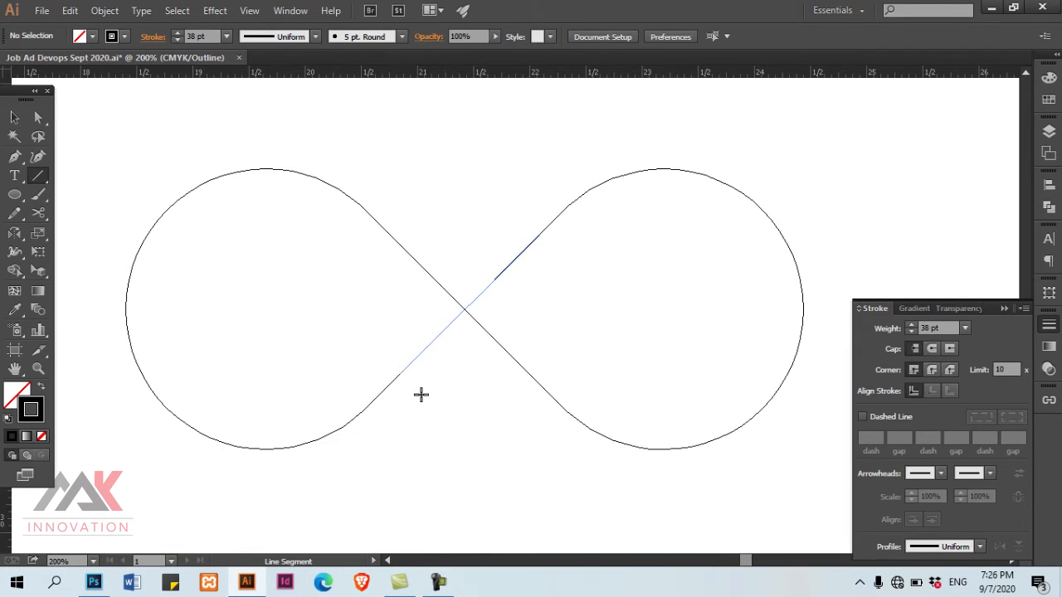
pyautogui.moveTo(421, 394); pyautogui.dragTo(418, 393)
pyautogui.press('y')
pyautogui.hotkey('ctrl', 'y')
pyautogui.press('v')
pyautogui.moveTo(387, 308); pyautogui.dragTo(392, 318)
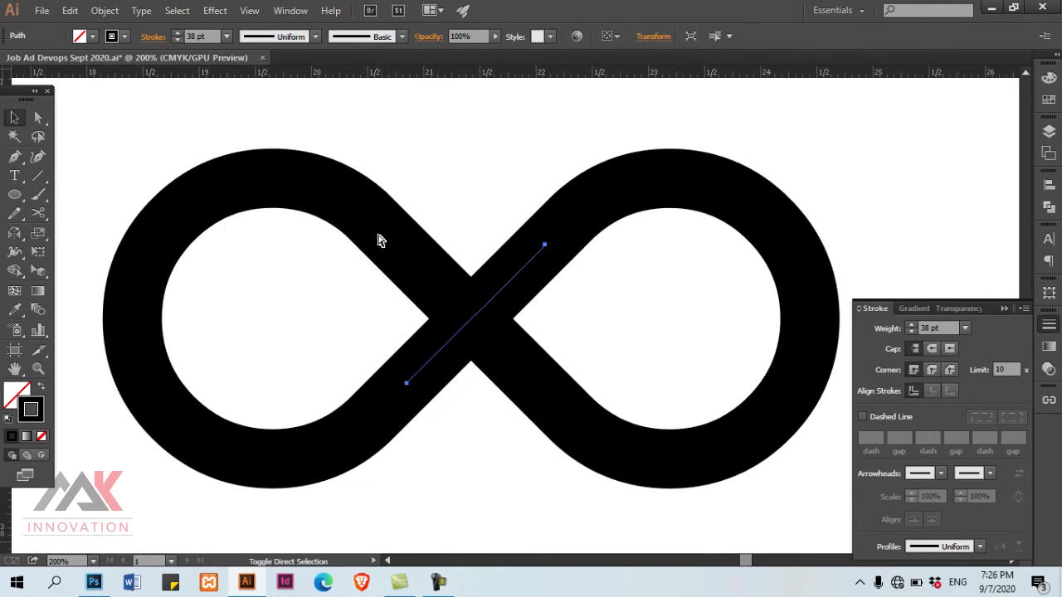
# Duplicate the infinity symbol with its bridging line to the right of the original
pyautogui.click(468, 249)
pyautogui.keyDown('ctrl'); pyautogui.keyDown('alt'); pyautogui.click(493, 289); pyautogui.keyUp('alt'); pyautogui.keyUp('ctrl')
pyautogui.keyDown('ctrl'); pyautogui.keyDown('alt'); pyautogui.click(493, 289); pyautogui.keyUp('alt'); pyautogui.keyUp('ctrl')
pyautogui.moveTo(534, 302); pyautogui.dragTo(434, 256)
pyautogui.moveTo(305, 180); pyautogui.dragTo(571, 430)
pyautogui.moveTo(412, 299); pyautogui.dragTo(591, 276)
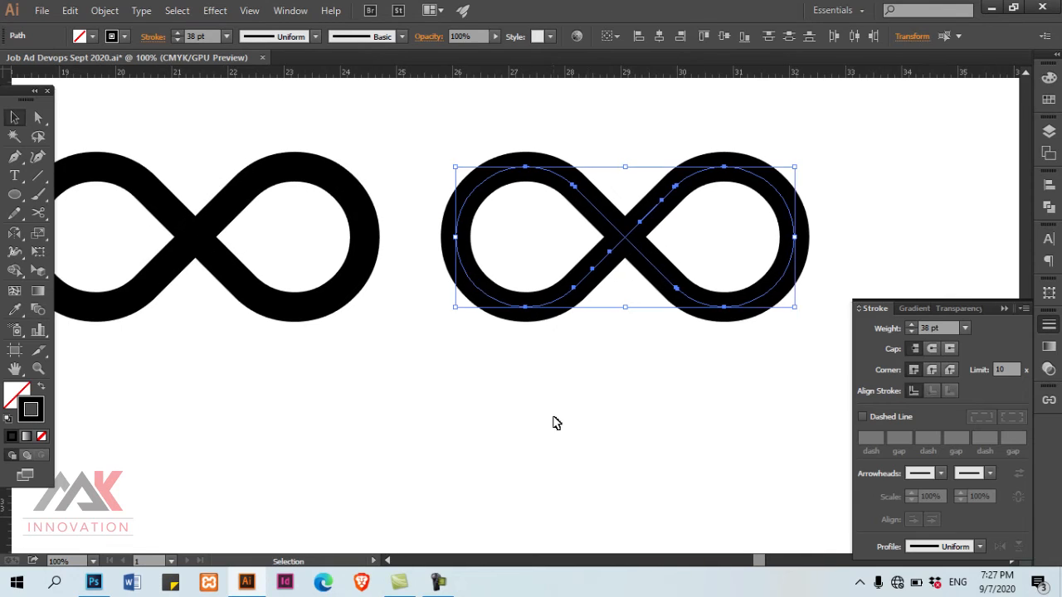
pyautogui.click(553, 417)
# Set the stroke weight of the right-hand copy and its bridging line to 45 pt
pyautogui.keyDown('ctrl'); pyautogui.keyDown('alt'); pyautogui.click(480, 367); pyautogui.keyUp('alt'); pyautogui.keyUp('ctrl')
pyautogui.keyDown('ctrl'); pyautogui.keyDown('alt'); pyautogui.click(481, 366); pyautogui.keyUp('alt'); pyautogui.keyUp('ctrl')
pyautogui.keyDown('ctrl'); pyautogui.keyDown('alt'); pyautogui.click(481, 367); pyautogui.keyUp('alt'); pyautogui.keyUp('ctrl')
pyautogui.keyDown('ctrl'); pyautogui.keyDown('alt'); pyautogui.click(480, 367); pyautogui.keyUp('alt'); pyautogui.keyUp('ctrl')
pyautogui.moveTo(486, 303); pyautogui.dragTo(406, 339)
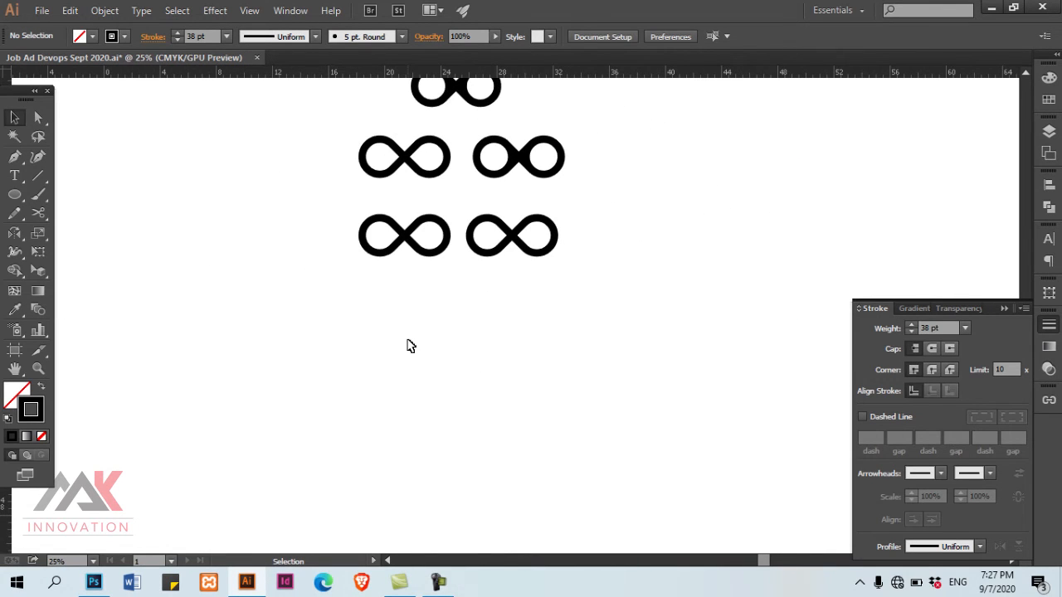
pyautogui.keyDown('ctrl'); pyautogui.click(552, 254); pyautogui.keyUp('ctrl')
pyautogui.keyDown('ctrl'); pyautogui.click(552, 256); pyautogui.keyUp('ctrl')
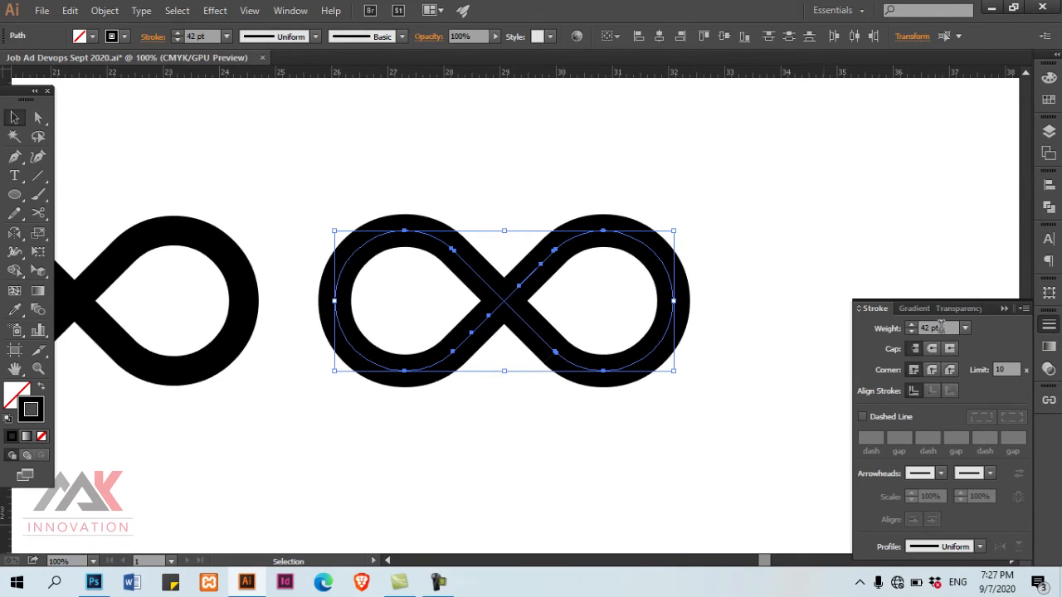
pyautogui.click(941, 328)
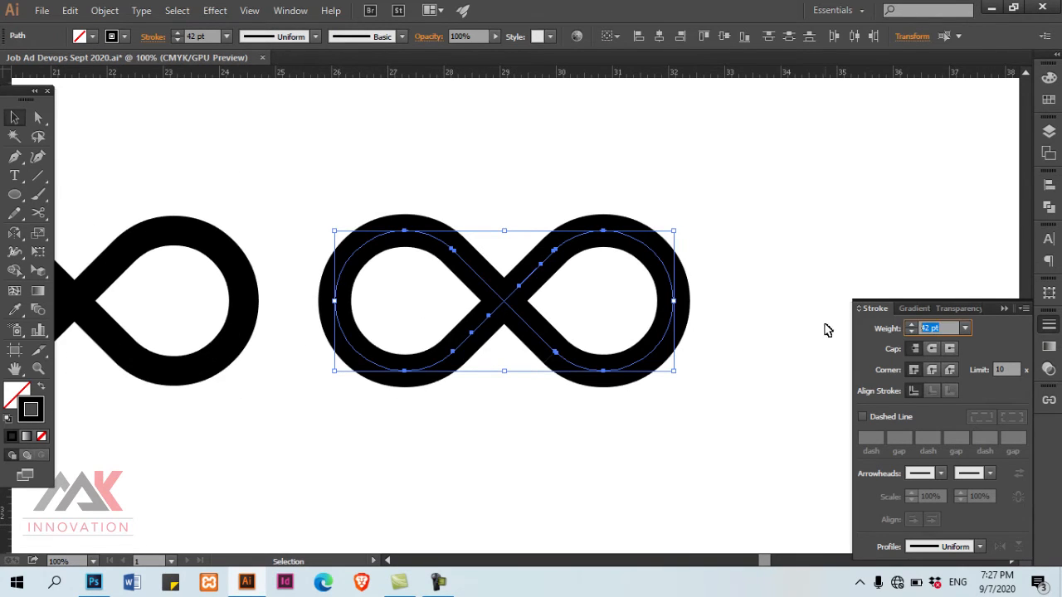
pyautogui.write('45')
pyautogui.press('Return')
pyautogui.click(828, 330)
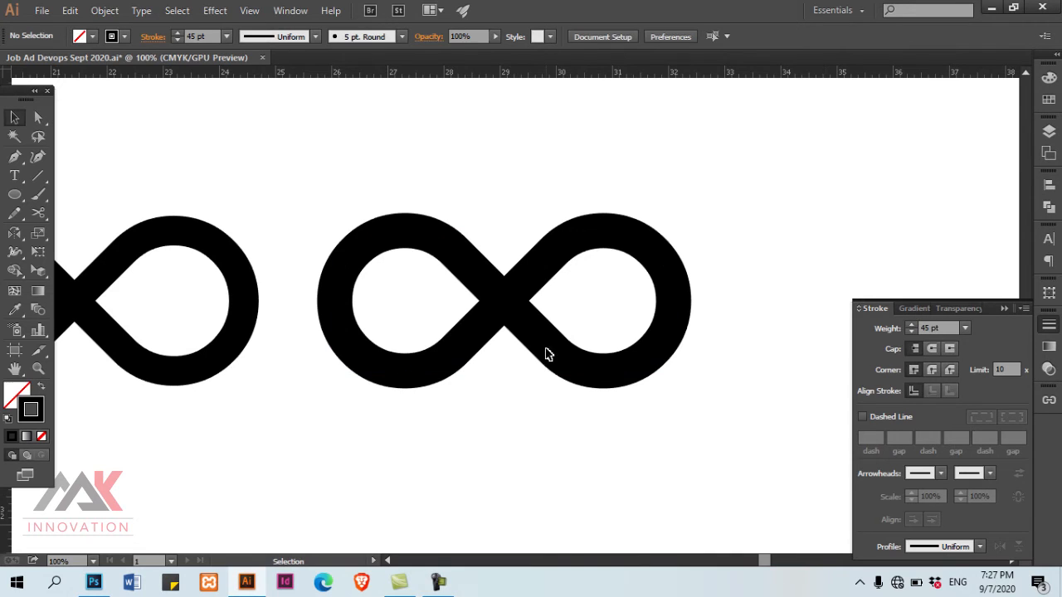
# Duplicate the 45 pt infinity symbol and its bridging line farther to the right
pyautogui.moveTo(362, 319); pyautogui.dragTo(310, 336)
pyautogui.moveTo(240, 200); pyautogui.dragTo(702, 474)
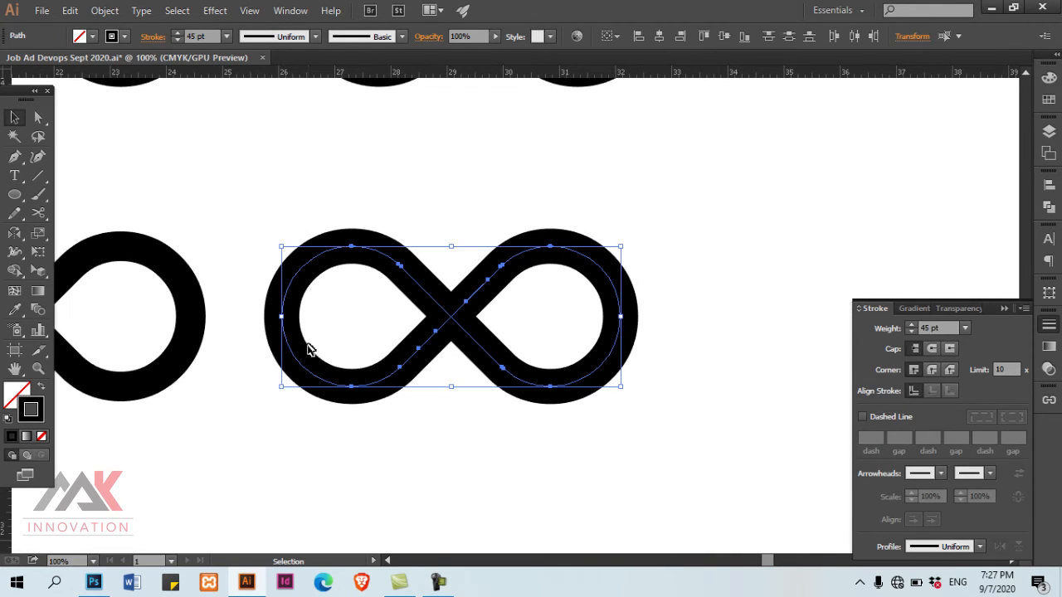
pyautogui.moveTo(305, 367); pyautogui.dragTo(833, 385)
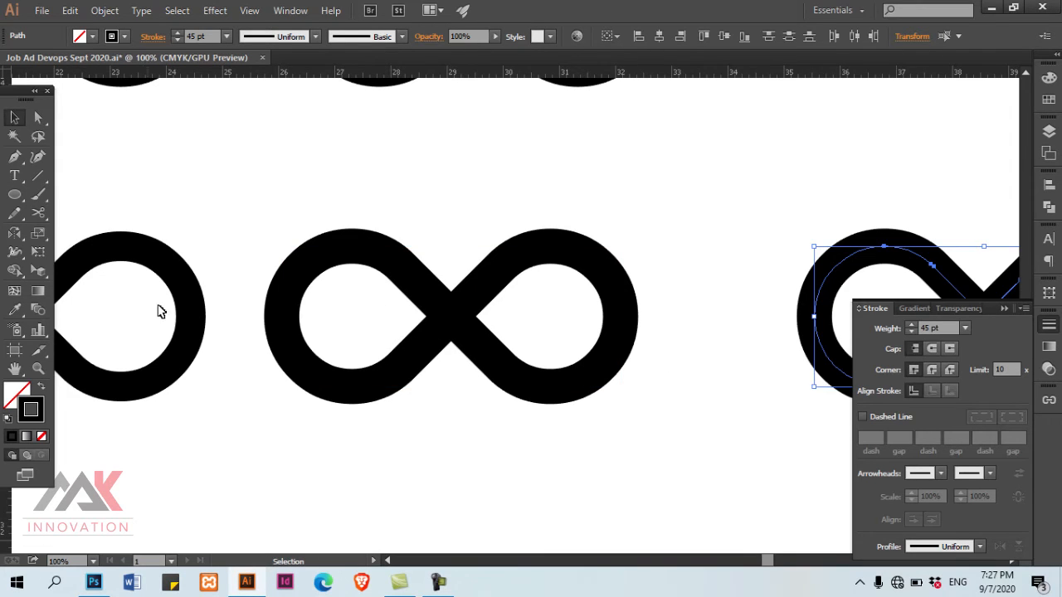
# Examine the middle symbol's open loop path and the separate bridging line across its crossing
pyautogui.moveTo(290, 201); pyautogui.dragTo(780, 506)
pyautogui.moveTo(452, 325); pyautogui.dragTo(505, 267)
pyautogui.press('space')
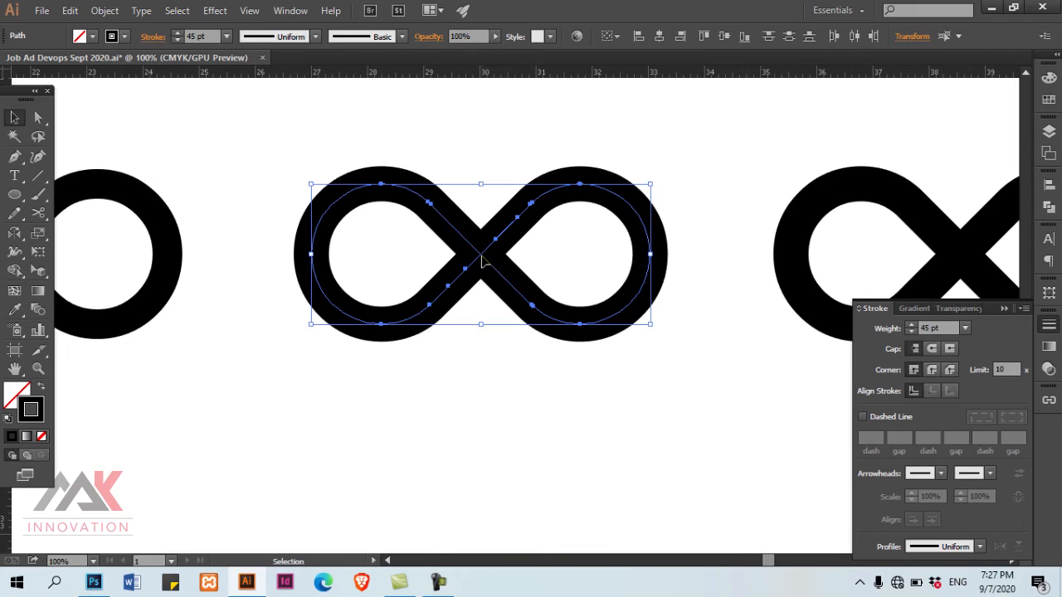
pyautogui.click(444, 309)
pyautogui.click(412, 329)
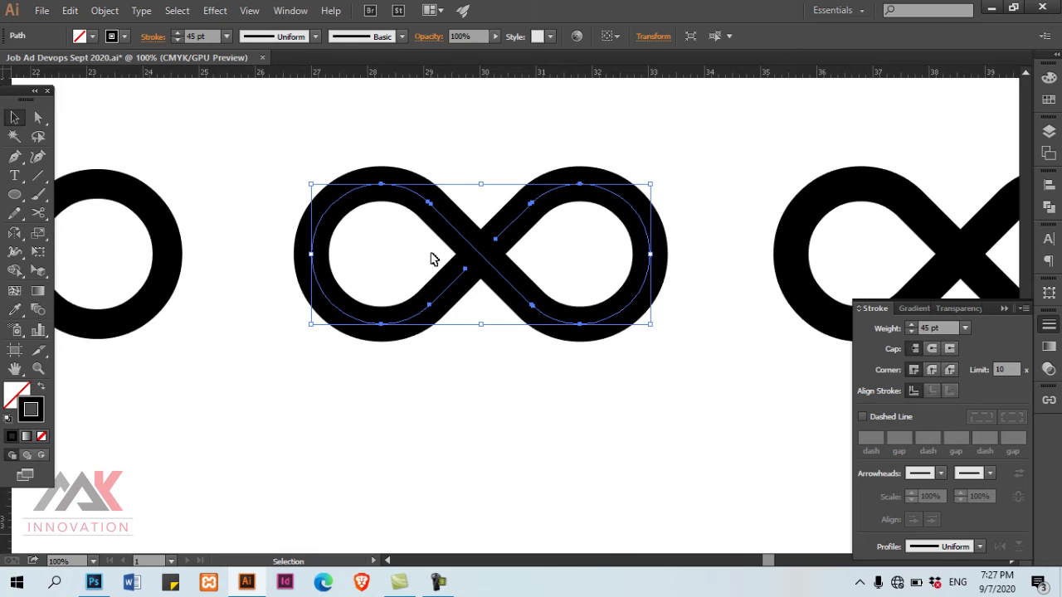
pyautogui.click(508, 388)
pyautogui.click(421, 312)
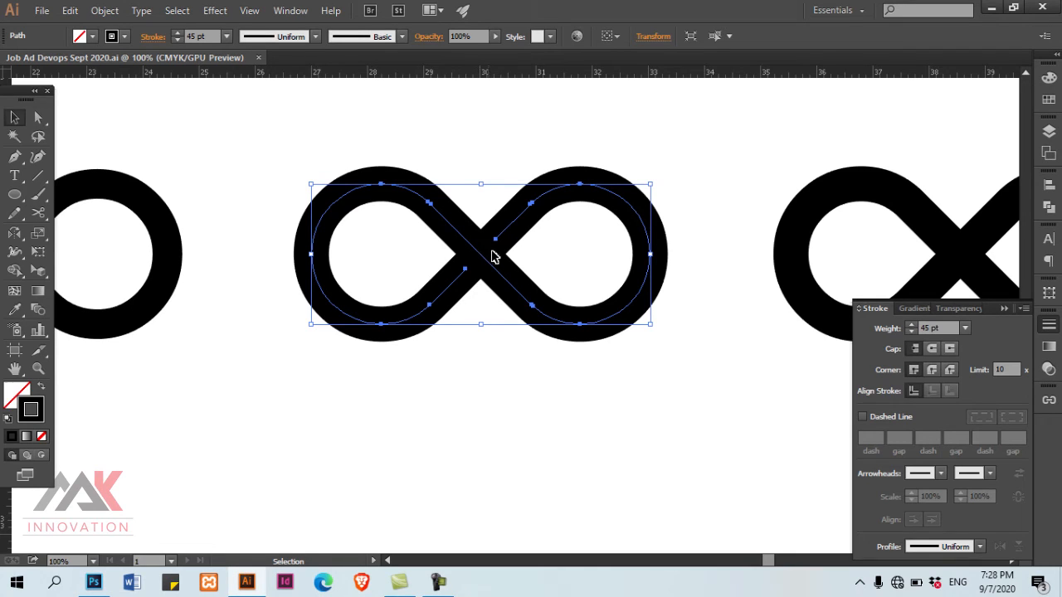
pyautogui.click(497, 210)
pyautogui.moveTo(505, 233); pyautogui.dragTo(465, 166)
pyautogui.hotkey('ctrl', 'z')
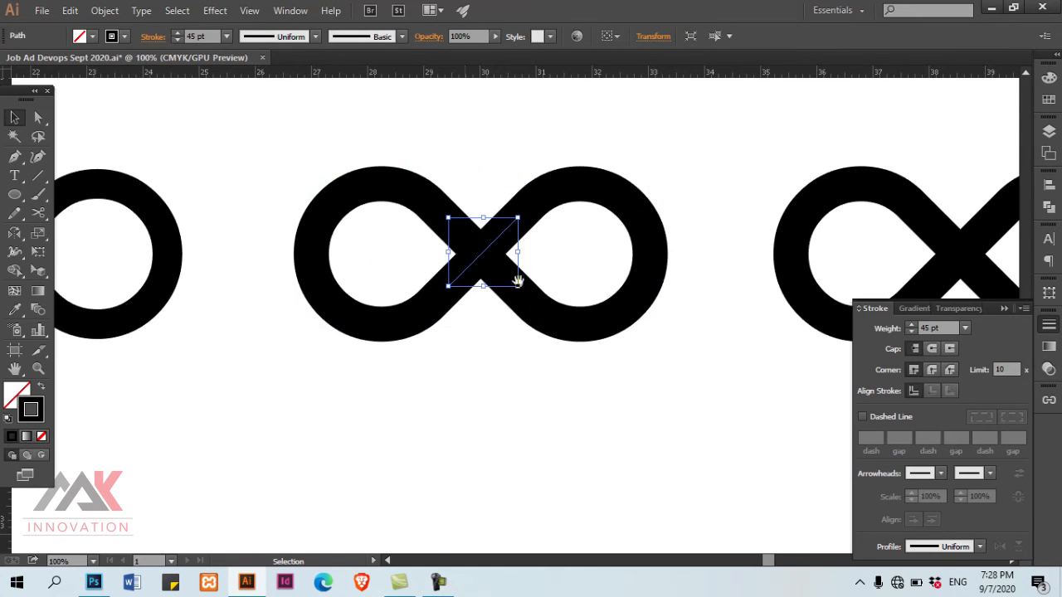
# Colour the middle symbol's bridging line magenta, with cyan 40, yellow 40 and black 0
pyautogui.moveTo(518, 281); pyautogui.dragTo(358, 263)
pyautogui.click(1049, 77)
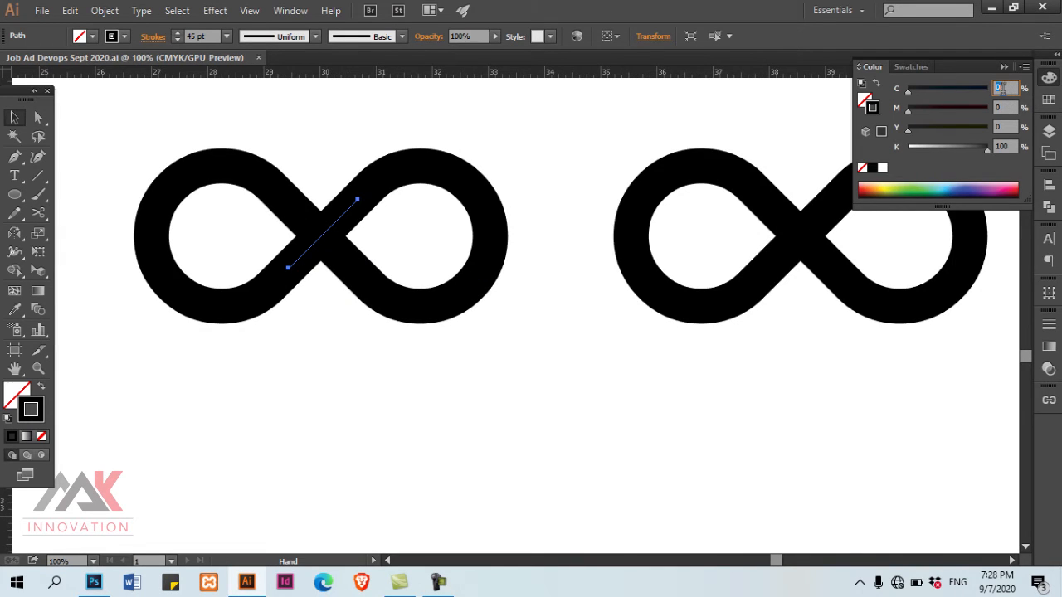
pyautogui.click(1002, 89)
pyautogui.write('40')
pyautogui.press('Tab')
pyautogui.write('1')
pyautogui.press('Tab')
pyautogui.write('40')
pyautogui.press('Tab')
pyautogui.write('0')
pyautogui.press('Tab')
# Examine the black loop path and its anchor points around the magenta bridging line
pyautogui.moveTo(382, 307); pyautogui.dragTo(529, 345)
pyautogui.click(347, 211)
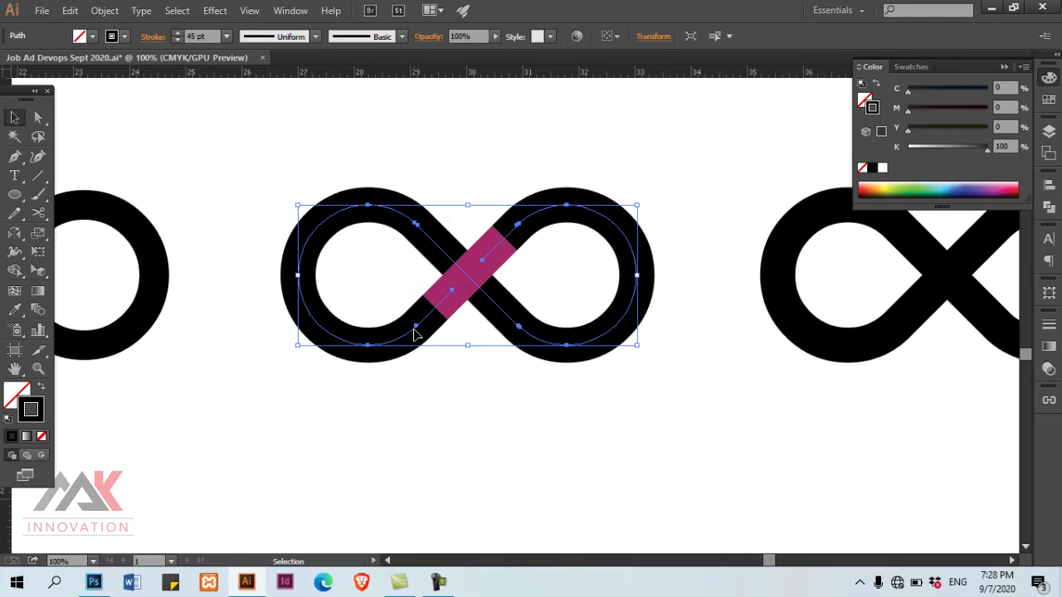
pyautogui.press('a')
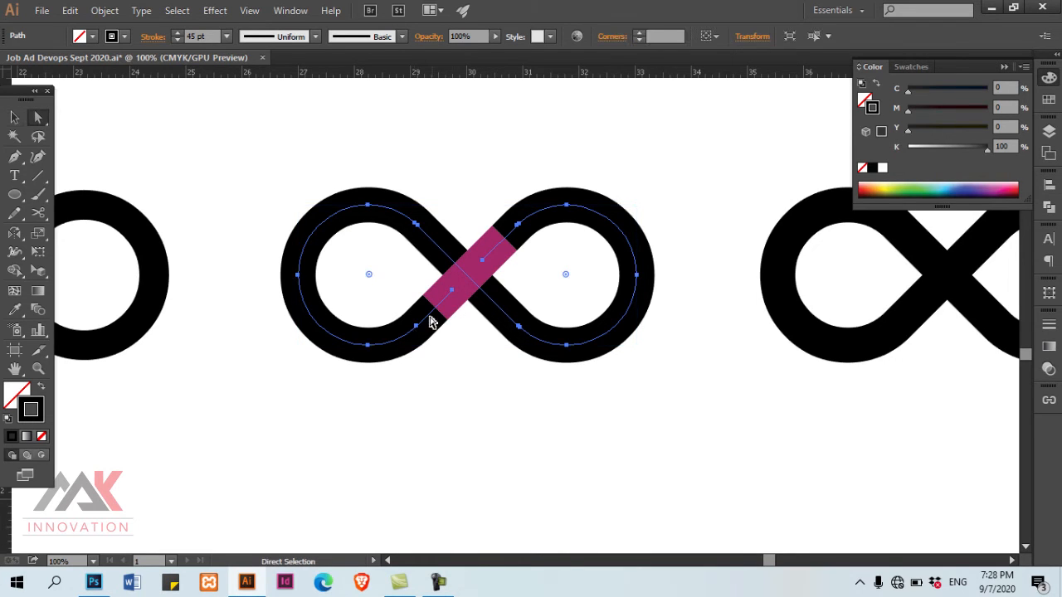
pyautogui.press('v')
pyautogui.click(469, 360)
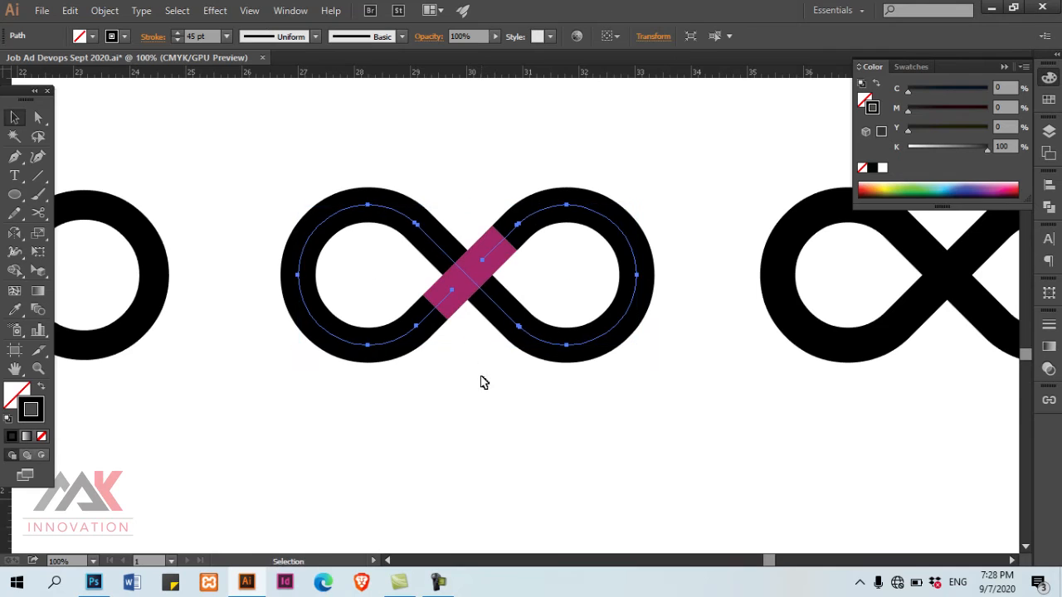
pyautogui.keyDown('ctrl'); pyautogui.keyDown('alt'); pyautogui.click(493, 360); pyautogui.keyUp('alt'); pyautogui.keyUp('ctrl')
pyautogui.keyDown('ctrl'); pyautogui.keyDown('alt'); pyautogui.click(492, 359); pyautogui.keyUp('alt'); pyautogui.keyUp('ctrl')
pyautogui.keyDown('ctrl'); pyautogui.keyDown('alt'); pyautogui.click(493, 359); pyautogui.keyUp('alt'); pyautogui.keyUp('ctrl')
pyautogui.keyDown('ctrl'); pyautogui.click(536, 251); pyautogui.keyUp('ctrl')
pyautogui.keyDown('ctrl'); pyautogui.click(535, 251); pyautogui.keyUp('ctrl')
pyautogui.keyDown('ctrl'); pyautogui.click(487, 373); pyautogui.keyUp('ctrl')
pyautogui.keyDown('ctrl'); pyautogui.click(405, 371); pyautogui.keyUp('ctrl')
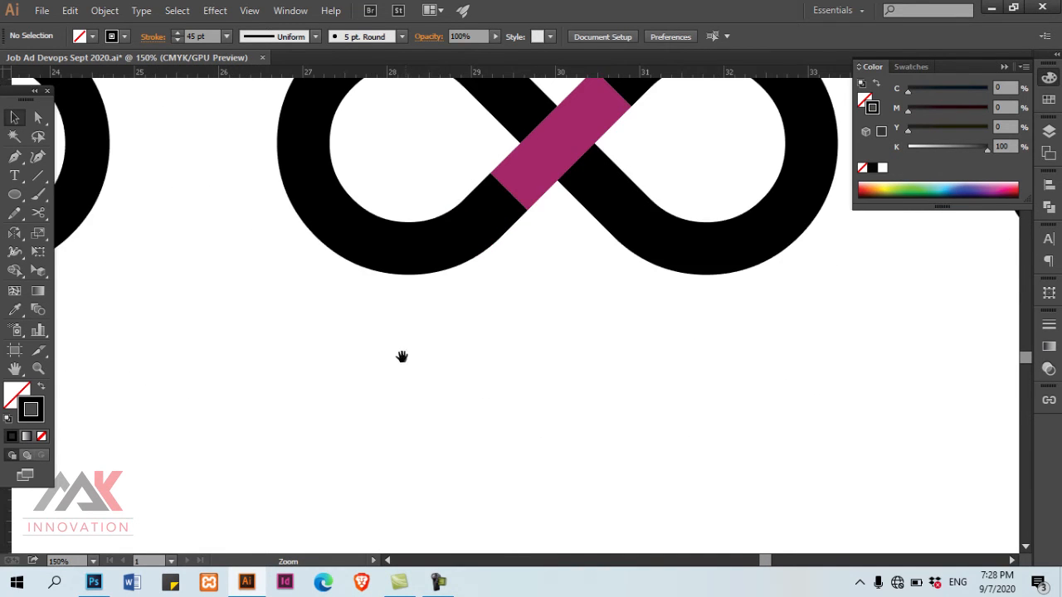
# Add two closely spaced anchor points on the left loop's lower arc, just before it runs into the ascending diagonal
pyautogui.moveTo(427, 235); pyautogui.dragTo(420, 314)
pyautogui.click(400, 325)
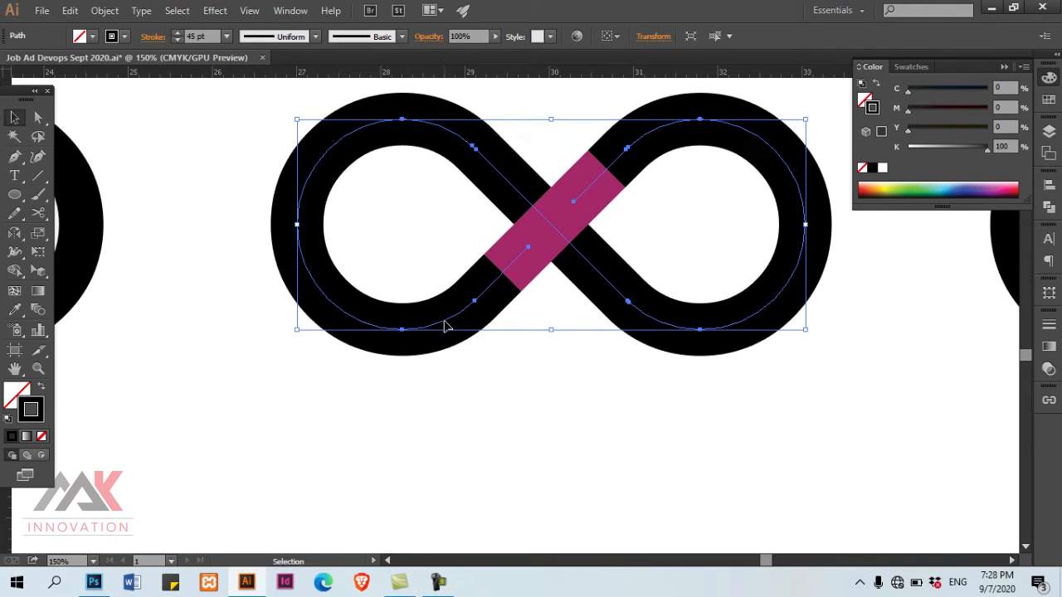
pyautogui.press('p')
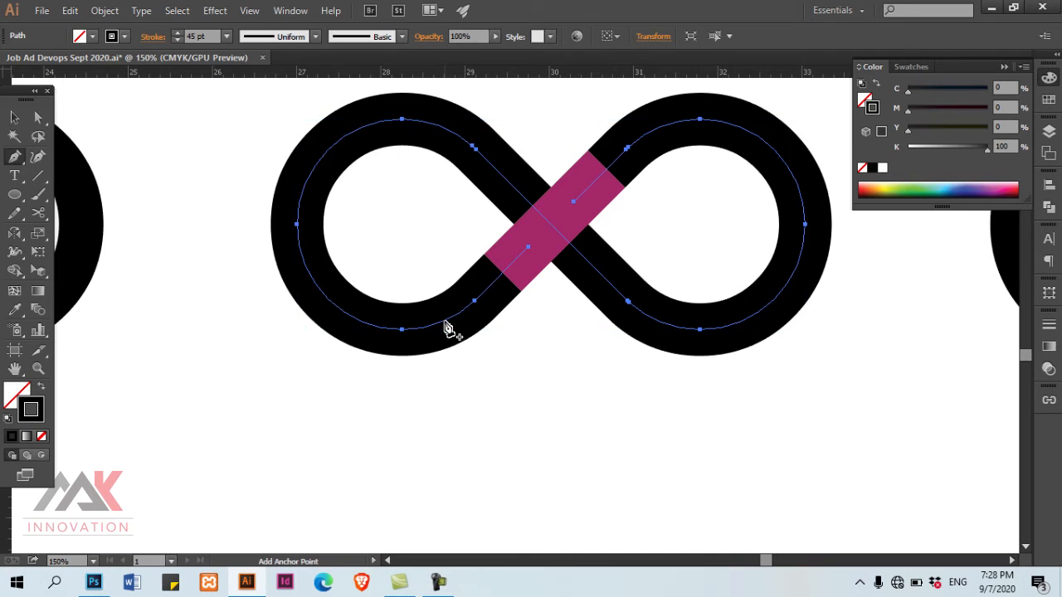
pyautogui.click(446, 324)
pyautogui.moveTo(394, 267); pyautogui.dragTo(706, 435)
pyautogui.moveTo(615, 395); pyautogui.dragTo(545, 323)
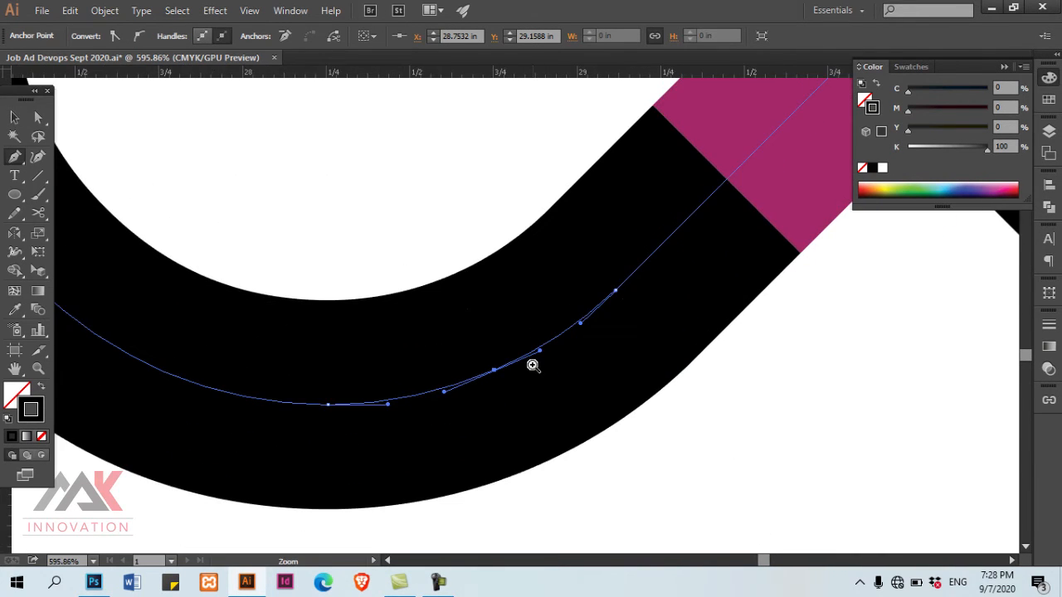
pyautogui.keyDown('ctrl'); pyautogui.click(533, 367); pyautogui.keyUp('ctrl')
pyautogui.click(465, 318)
pyautogui.moveTo(433, 282); pyautogui.dragTo(725, 453)
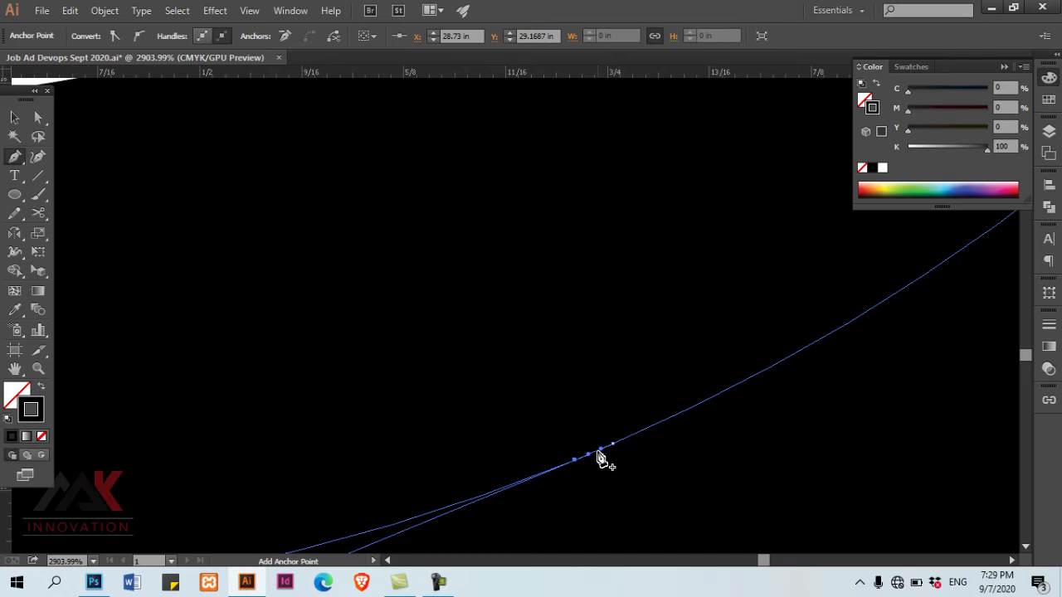
# In outline mode, add an anchor between the two close points and delete it to split the loop, then return to preview
pyautogui.hotkey('ctrl', 'y')
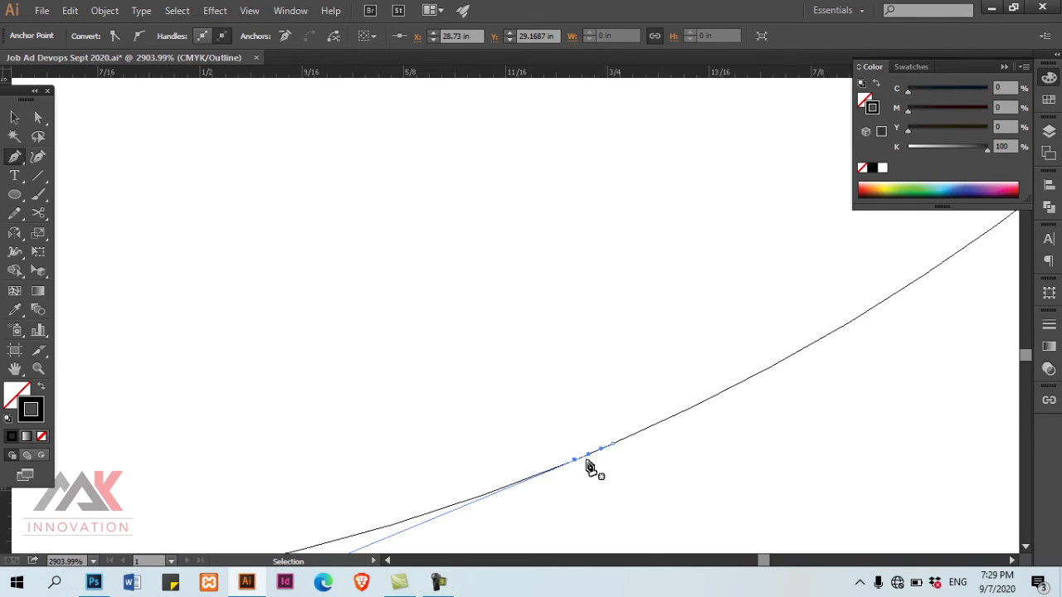
pyautogui.moveTo(621, 455); pyautogui.dragTo(572, 278)
pyautogui.hotkey('ctrl', 'shift', 'a')
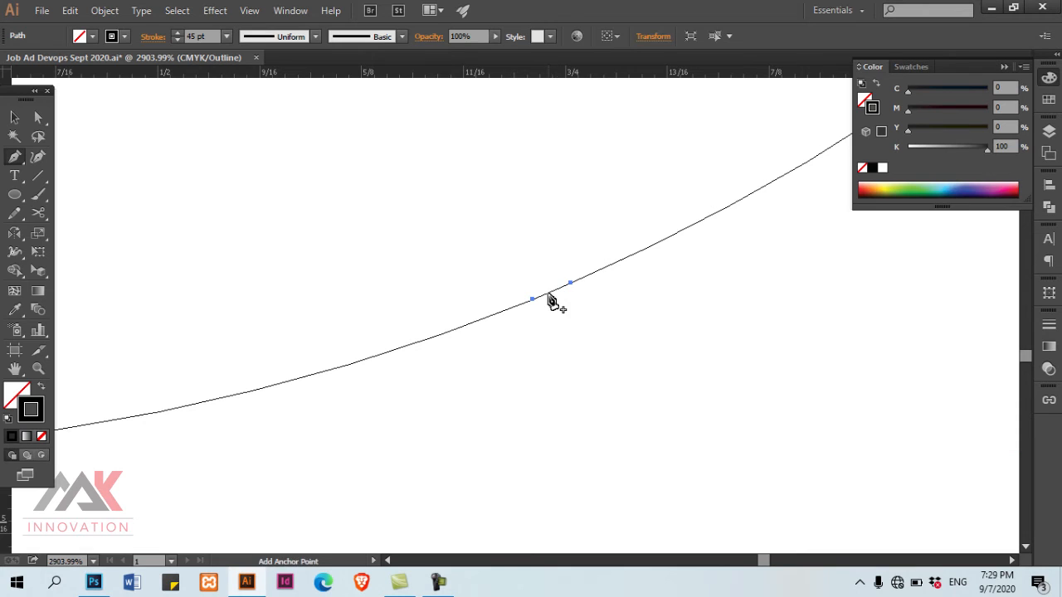
pyautogui.click(551, 293)
pyautogui.press('Delete')
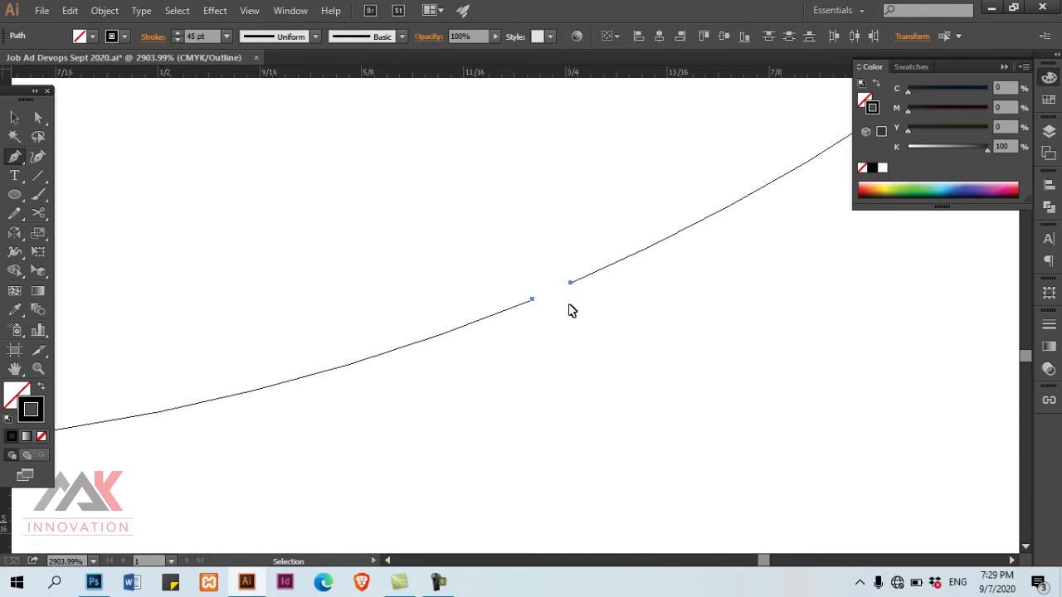
pyautogui.hotkey('ctrl', 'y')
pyautogui.keyDown('ctrl'); pyautogui.keyDown('alt'); pyautogui.click(579, 304); pyautogui.keyUp('alt'); pyautogui.keyUp('ctrl')
pyautogui.keyDown('ctrl'); pyautogui.keyDown('alt'); pyautogui.click(578, 303); pyautogui.keyUp('alt'); pyautogui.keyUp('ctrl')
pyautogui.keyDown('ctrl'); pyautogui.keyDown('alt'); pyautogui.click(579, 304); pyautogui.keyUp('alt'); pyautogui.keyUp('ctrl')
# Give the short split-off segment below the magenta line a round cap and round join corners
pyautogui.press('v')
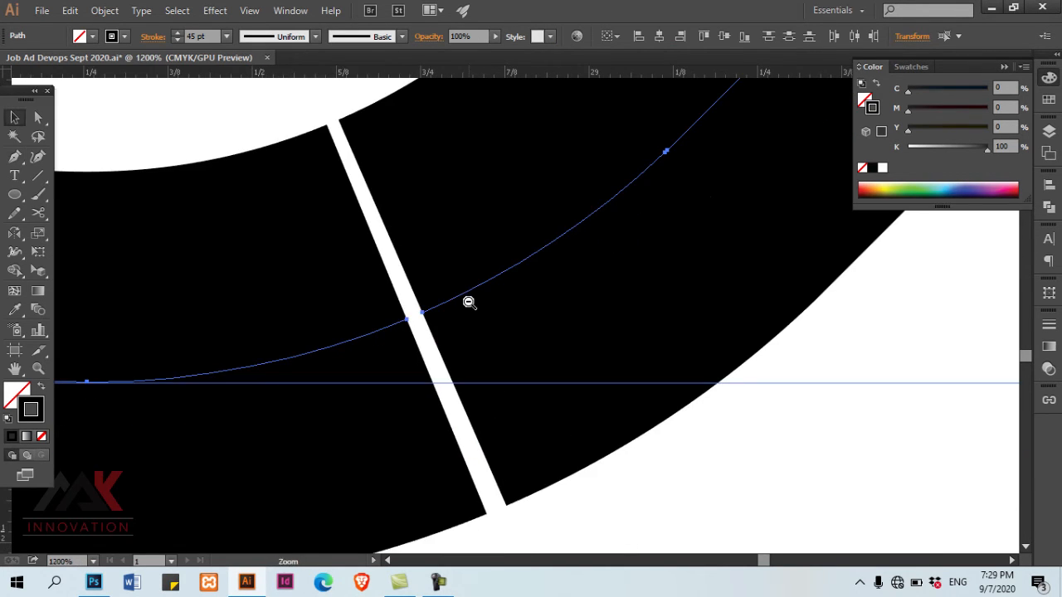
pyautogui.keyDown('ctrl'); pyautogui.keyDown('alt'); pyautogui.click(469, 303); pyautogui.keyUp('alt'); pyautogui.keyUp('ctrl')
pyautogui.keyDown('ctrl'); pyautogui.keyDown('alt'); pyautogui.click(469, 303); pyautogui.keyUp('alt'); pyautogui.keyUp('ctrl')
pyautogui.keyDown('ctrl'); pyautogui.keyDown('alt'); pyautogui.click(468, 303); pyautogui.keyUp('alt'); pyautogui.keyUp('ctrl')
pyautogui.keyDown('ctrl'); pyautogui.keyDown('alt'); pyautogui.click(480, 311); pyautogui.keyUp('alt'); pyautogui.keyUp('ctrl')
pyautogui.hotkey('ctrl', 'shift', 'a')
pyautogui.moveTo(573, 213); pyautogui.dragTo(647, 391)
pyautogui.click(1047, 326)
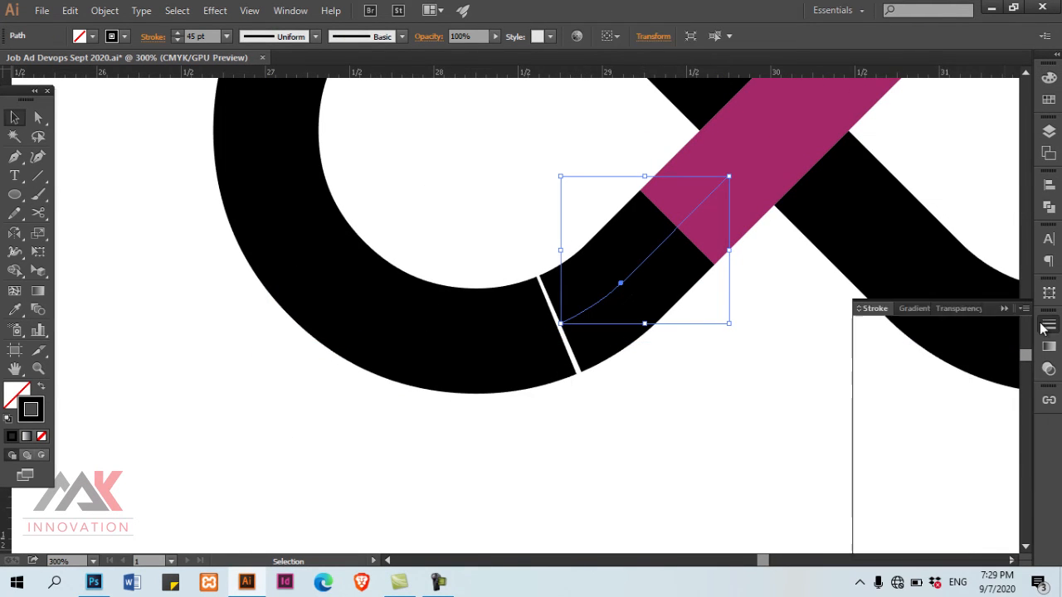
pyautogui.click(932, 348)
pyautogui.click(933, 370)
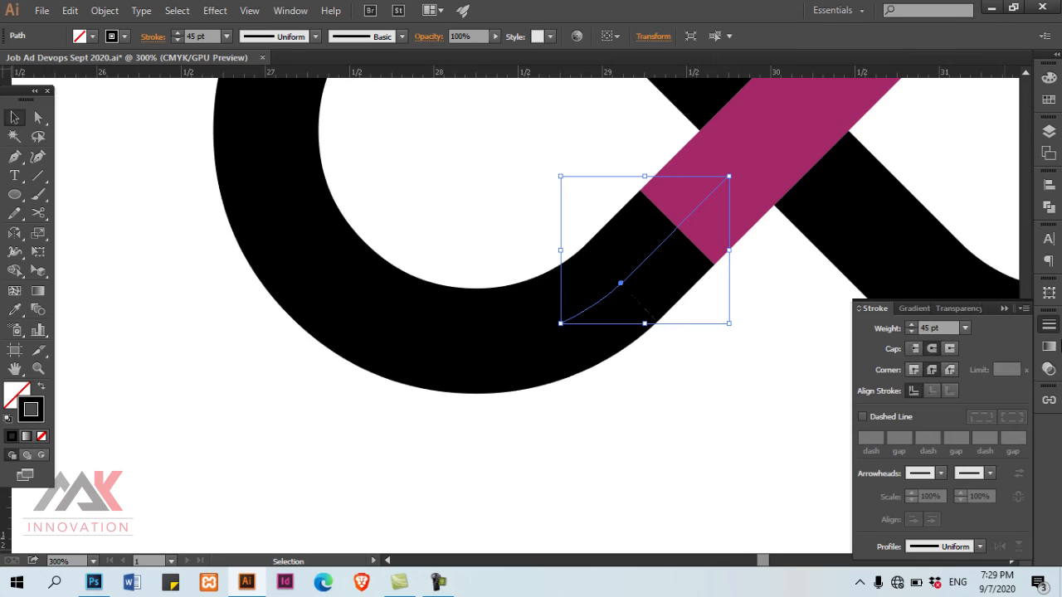
# Set the stroke colour of the short segment below the magenta line to C 80, M 0, Y 0, K 0
pyautogui.click(1050, 326)
pyautogui.click(1049, 77)
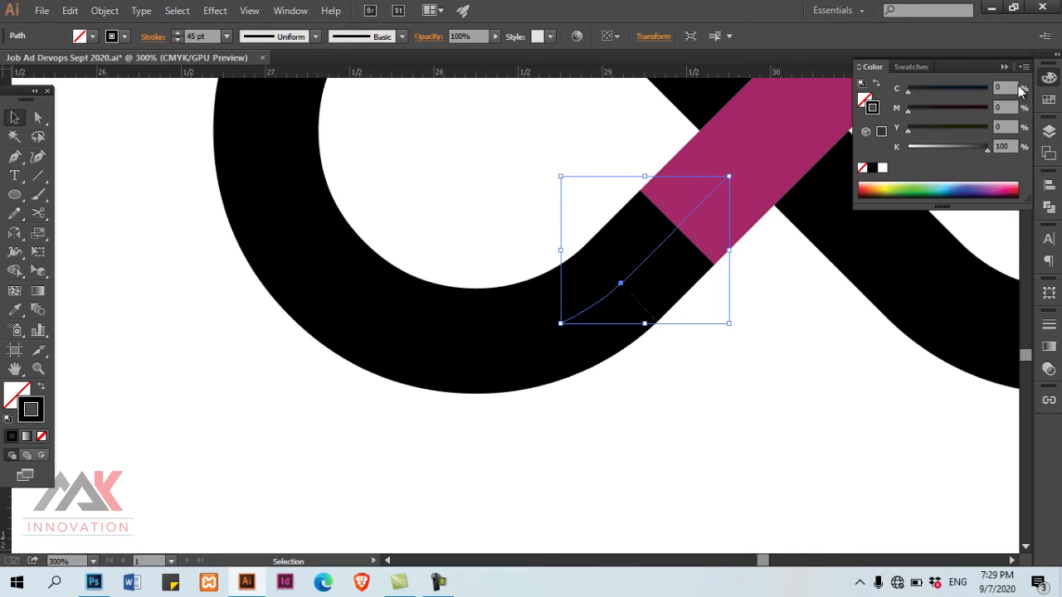
pyautogui.press('Tab')
pyautogui.press('Tab')
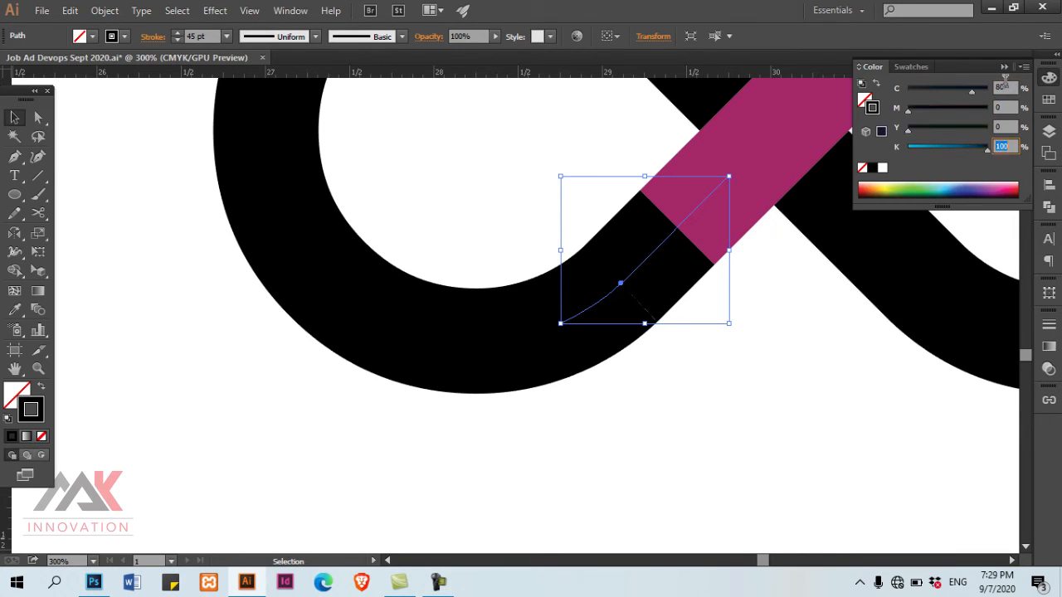
pyautogui.write('0')
pyautogui.press('Return')
pyautogui.hotkey('ctrl', 'shift', 'a')
# Extend the magenta line's lower end slightly down the diagonal and give the line a round cap and round join corners
pyautogui.keyDown('ctrl'); pyautogui.keyDown('alt'); pyautogui.click(500, 315); pyautogui.keyUp('alt'); pyautogui.keyUp('ctrl')
pyautogui.moveTo(616, 278); pyautogui.dragTo(594, 298)
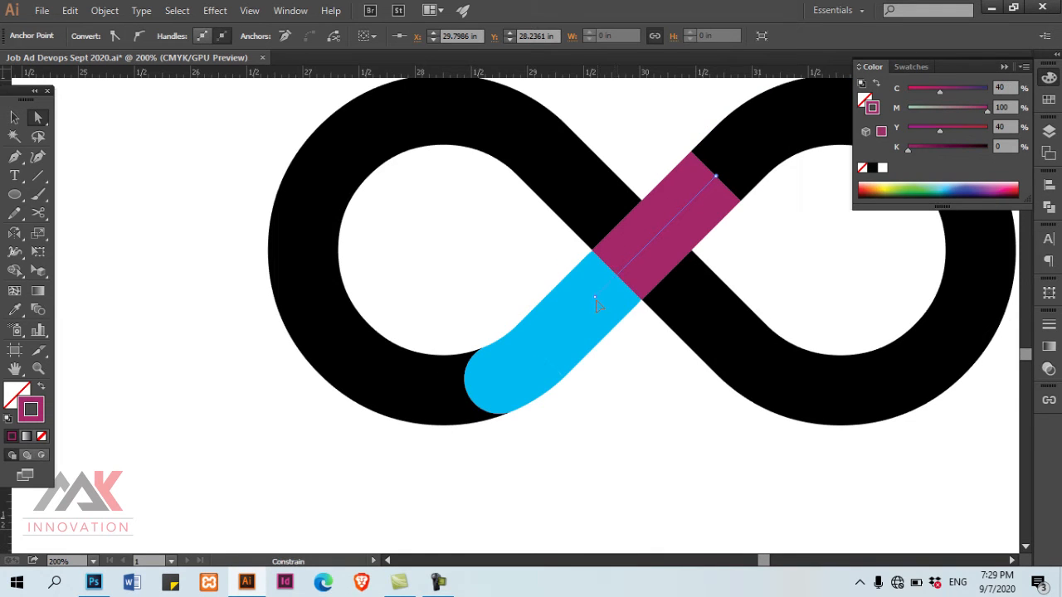
pyautogui.click(1050, 325)
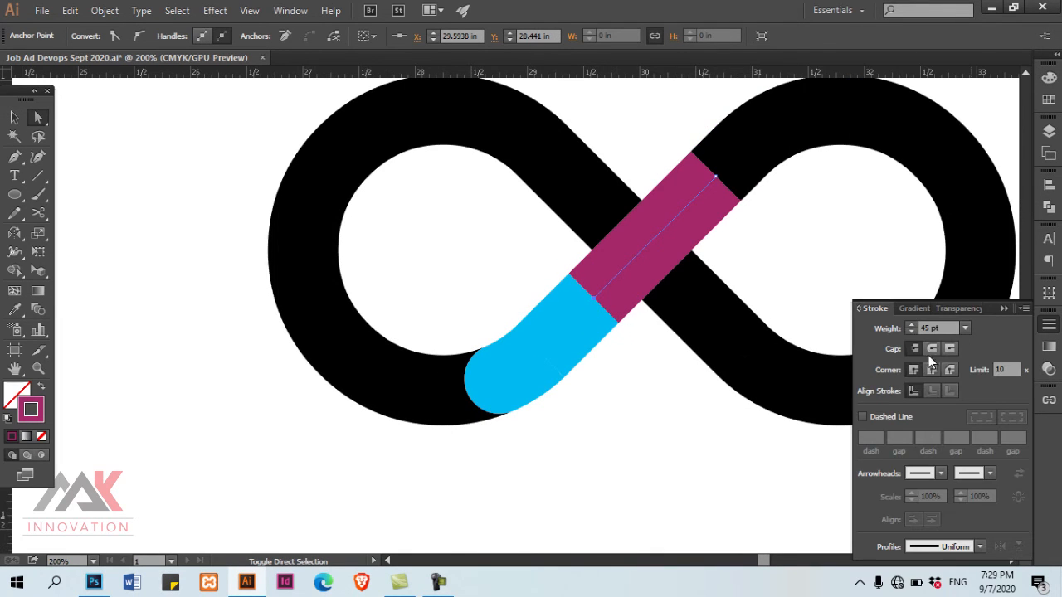
pyautogui.click(932, 348)
pyautogui.hotkey('ctrl', 'shift', 'a')
pyautogui.press('a')
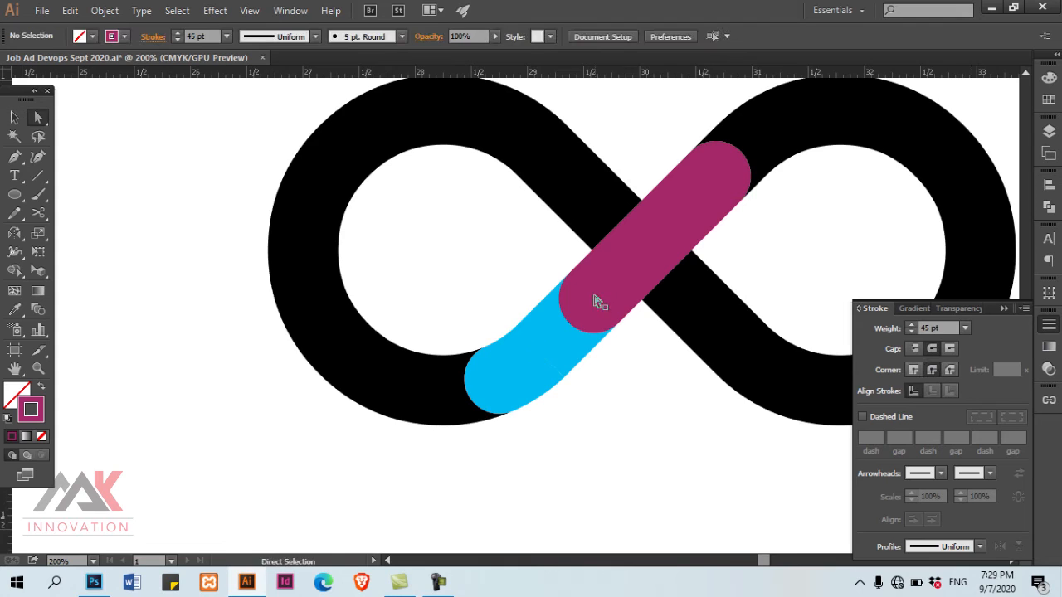
# Pull the magenta line's lower anchor slightly back up the diagonal to shorten its overlap with the blue segment
pyautogui.click(594, 299)
pyautogui.moveTo(596, 301)
pyautogui.mouseDown()
pyautogui.moveTo(624, 272)
pyautogui.moveTo(611, 282)
pyautogui.mouseUp()
pyautogui.click(610, 349)
# Add an anchor point to the black path just below the left loop's outermost left anchor
pyautogui.hotkey('ctrl', '-')
pyautogui.moveTo(563, 442); pyautogui.dragTo(565, 400)
pyautogui.press('v')
pyautogui.moveTo(406, 308); pyautogui.dragTo(488, 427)
pyautogui.click(462, 403)
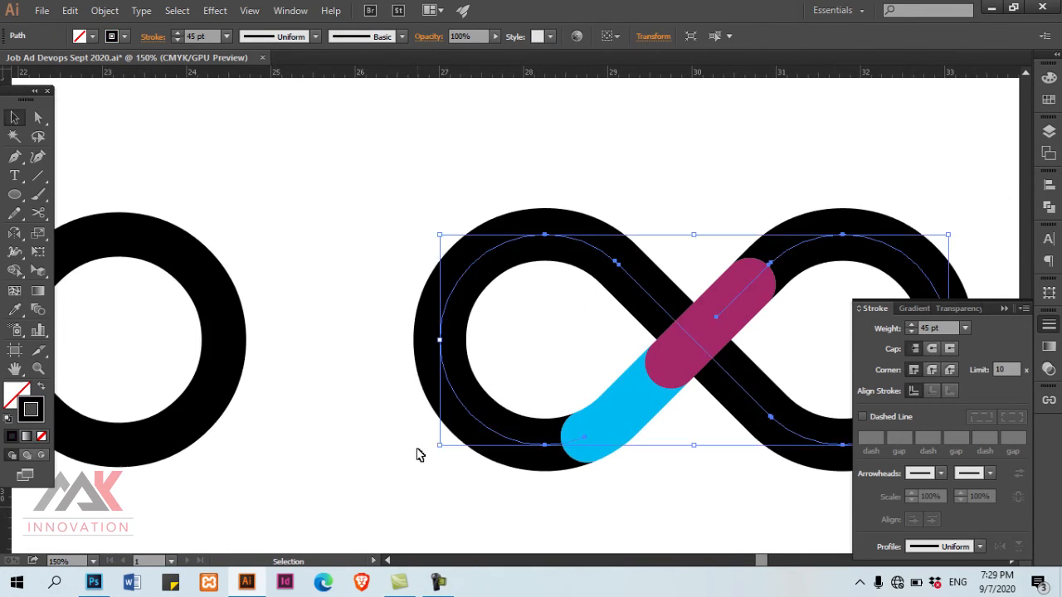
pyautogui.press('p')
pyautogui.moveTo(441, 350); pyautogui.dragTo(492, 349)
pyautogui.click(429, 277)
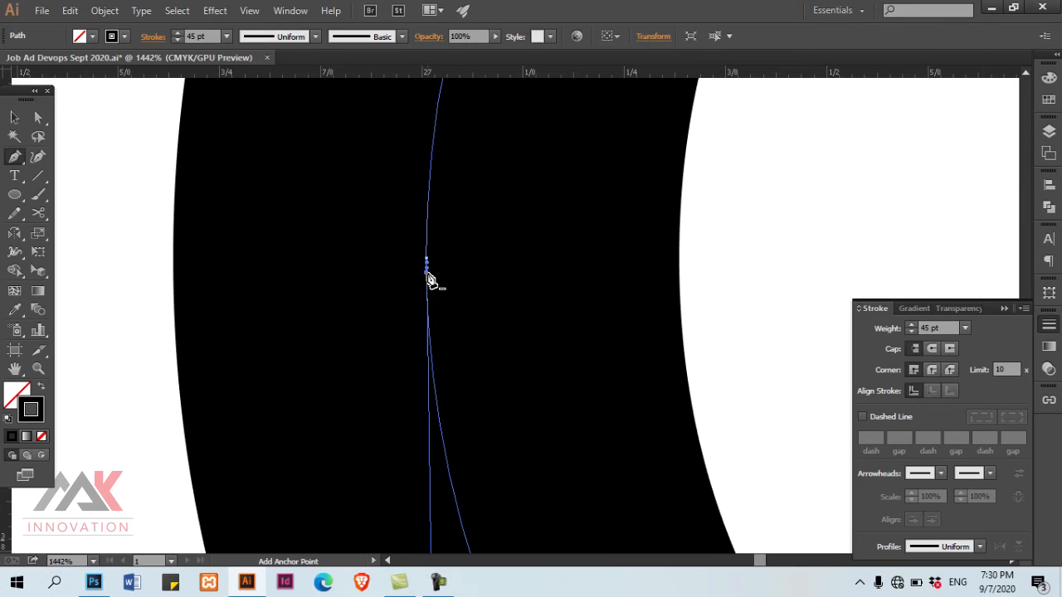
pyautogui.hotkey('ctrl', 'z')
pyautogui.click(429, 293)
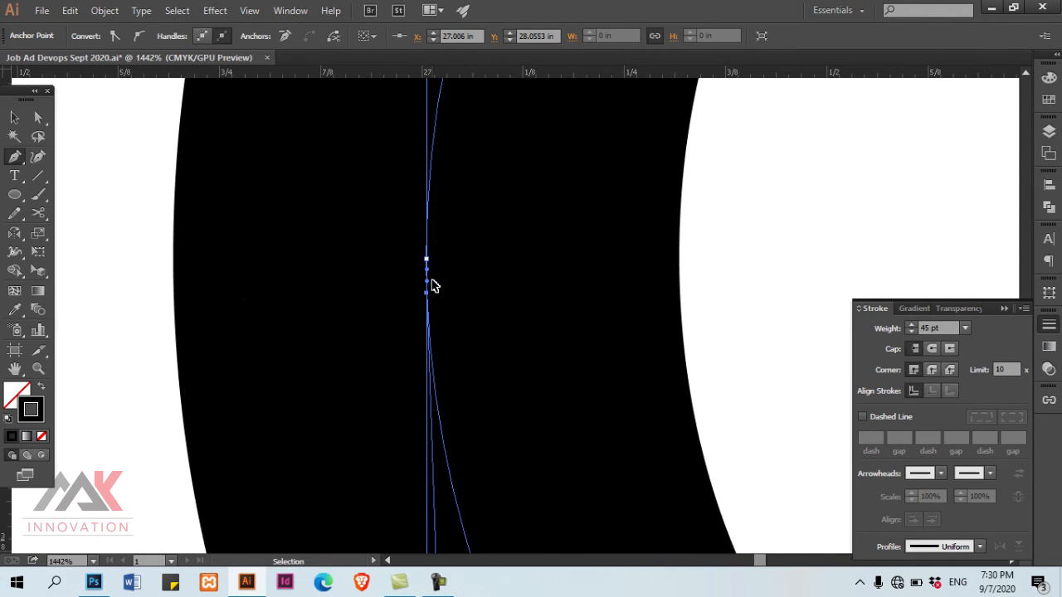
# In outline mode, add an anchor between the two close points on the left loop and delete it, then return to preview
pyautogui.hotkey('ctrl', 'y')
pyautogui.keyDown('ctrl'); pyautogui.click(433, 280); pyautogui.keyUp('ctrl')
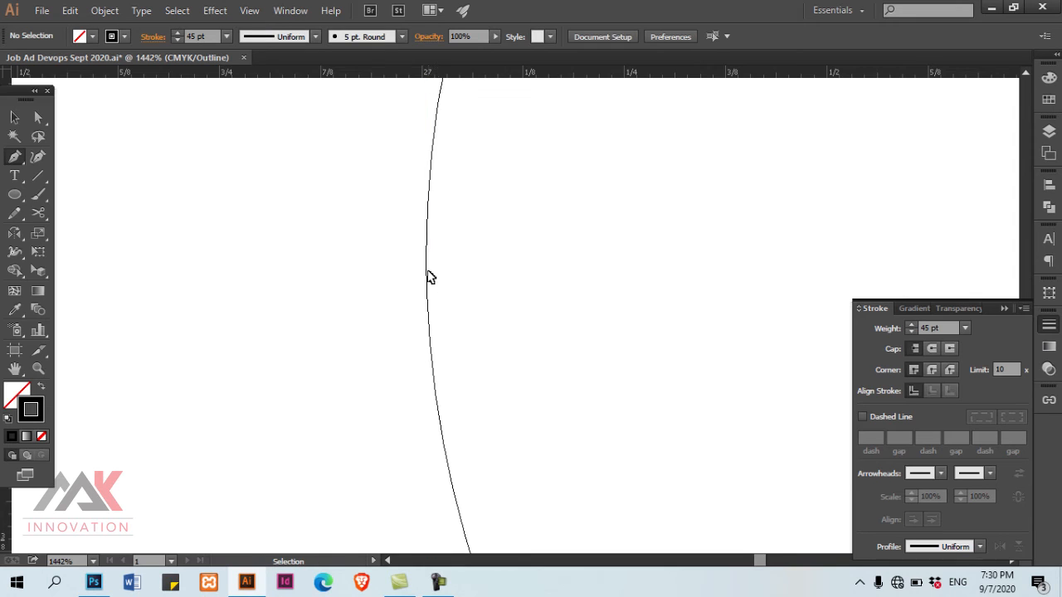
pyautogui.keyDown('ctrl'); pyautogui.click(429, 280); pyautogui.keyUp('ctrl')
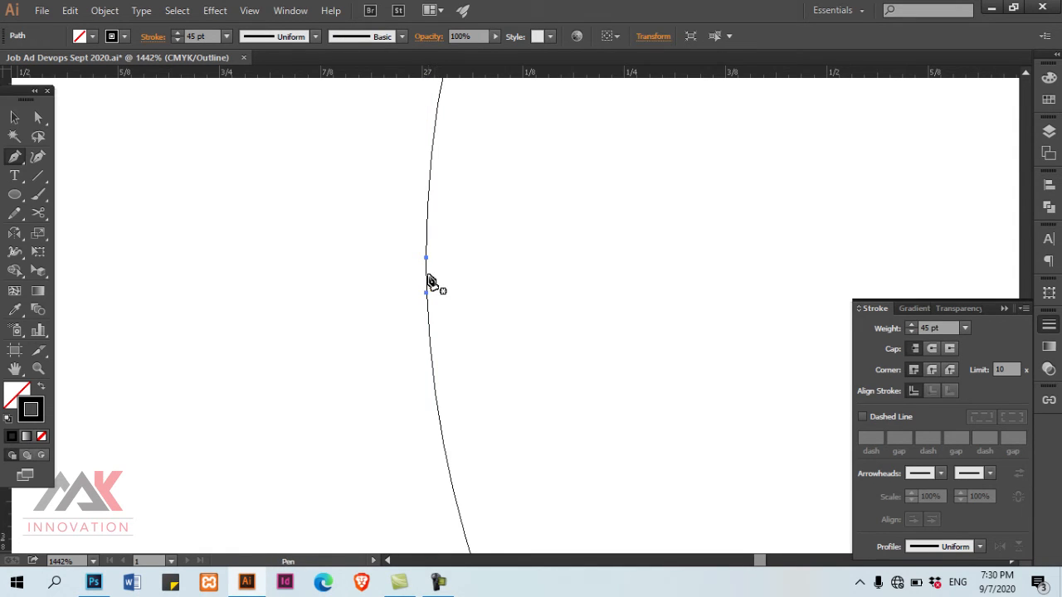
pyautogui.click(429, 281)
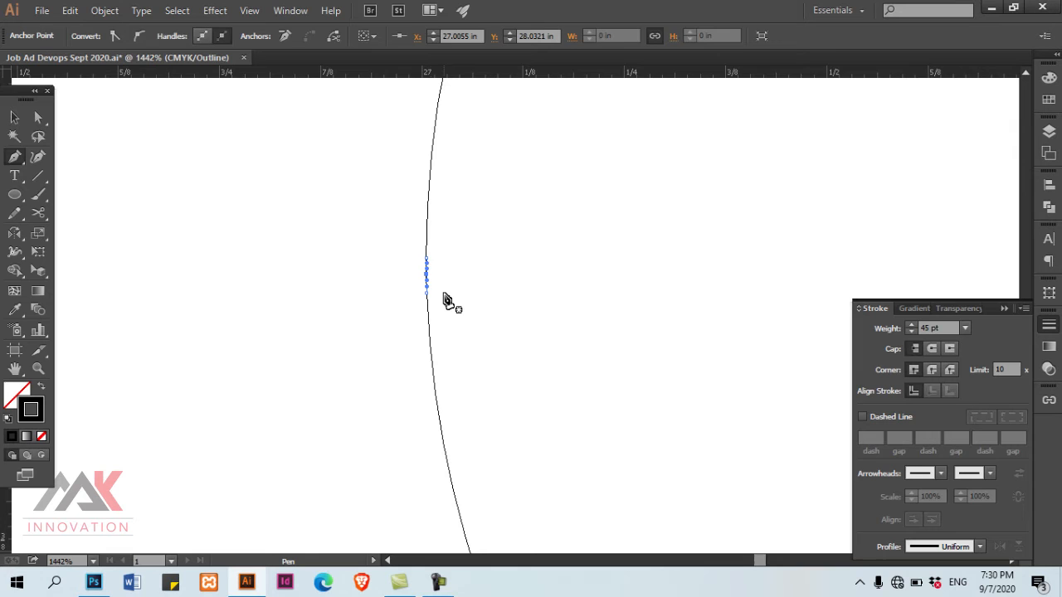
pyautogui.press('Delete')
pyautogui.hotkey('ctrl', 'y')
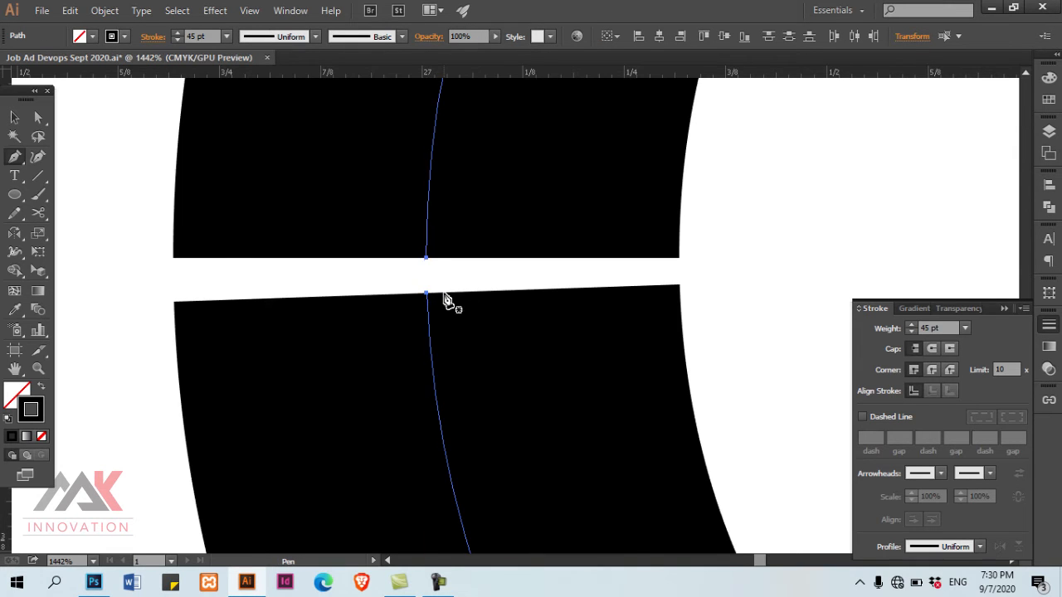
# Give the split-off lower-left arc of the left loop a round cap and round join corners
pyautogui.keyDown('ctrl'); pyautogui.keyDown('alt'); pyautogui.click(467, 311); pyautogui.keyUp('alt'); pyautogui.keyUp('ctrl')
pyautogui.keyDown('ctrl'); pyautogui.keyDown('alt'); pyautogui.click(469, 310); pyautogui.keyUp('alt'); pyautogui.keyUp('ctrl')
pyautogui.keyDown('ctrl'); pyautogui.keyDown('alt'); pyautogui.click(472, 310); pyautogui.keyUp('alt'); pyautogui.keyUp('ctrl')
pyautogui.keyDown('ctrl'); pyautogui.keyDown('alt'); pyautogui.click(472, 310); pyautogui.keyUp('alt'); pyautogui.keyUp('ctrl')
pyautogui.keyDown('ctrl'); pyautogui.keyDown('alt'); pyautogui.click(472, 310); pyautogui.keyUp('alt'); pyautogui.keyUp('ctrl')
pyautogui.keyDown('ctrl'); pyautogui.keyDown('alt'); pyautogui.click(473, 310); pyautogui.keyUp('alt'); pyautogui.keyUp('ctrl')
pyautogui.moveTo(698, 287); pyautogui.dragTo(525, 276)
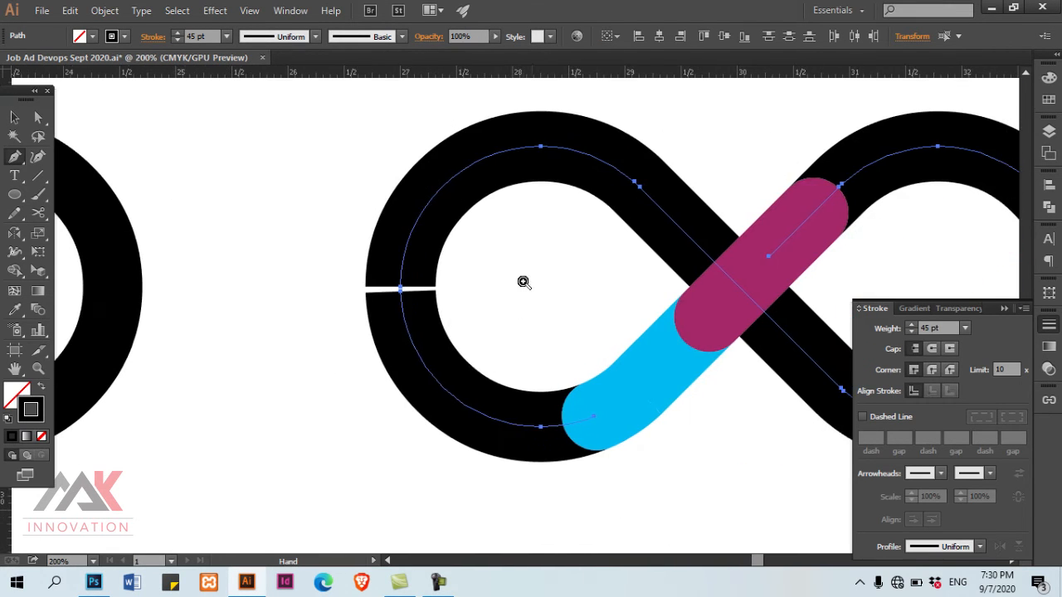
pyautogui.press('v')
pyautogui.click(506, 319)
pyautogui.moveTo(490, 355); pyautogui.dragTo(414, 469)
pyautogui.click(931, 348)
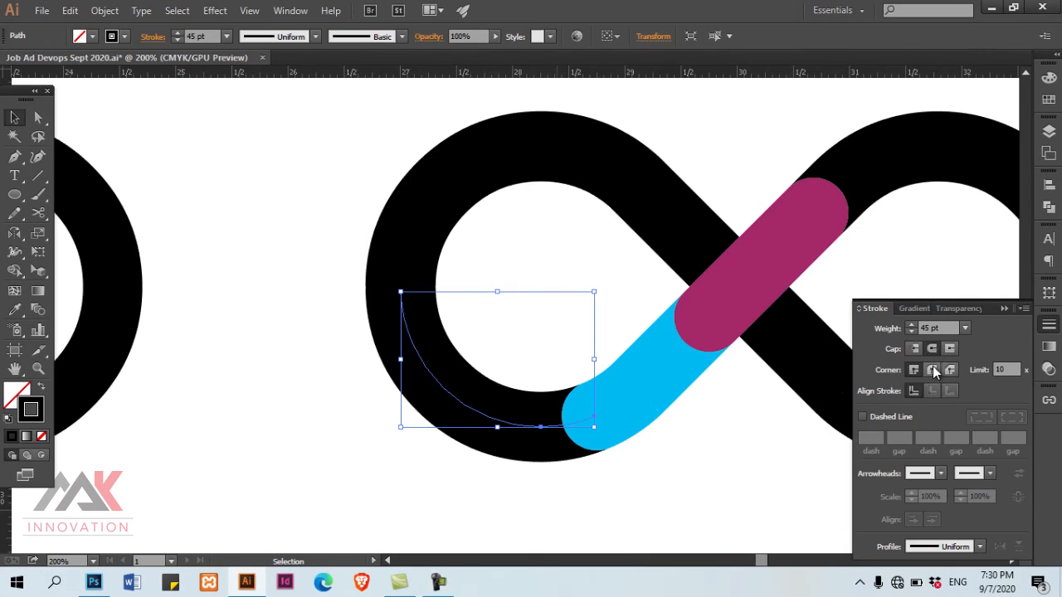
pyautogui.click(380, 380)
pyautogui.click(452, 407)
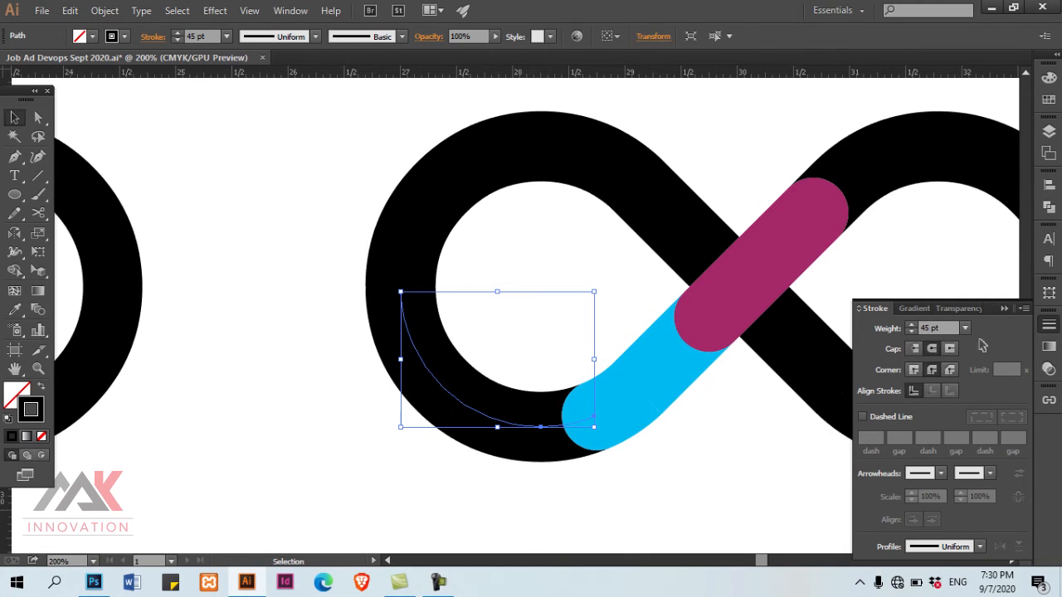
# Set the lower-left arc's stroke colour to C 100, M 59, Y 35, K 16 and deselect it
pyautogui.click(1049, 76)
pyautogui.write('100')
pyautogui.press('Tab')
pyautogui.write('59')
pyautogui.press('Tab')
pyautogui.write('35')
pyautogui.press('Tab')
pyautogui.write('16')
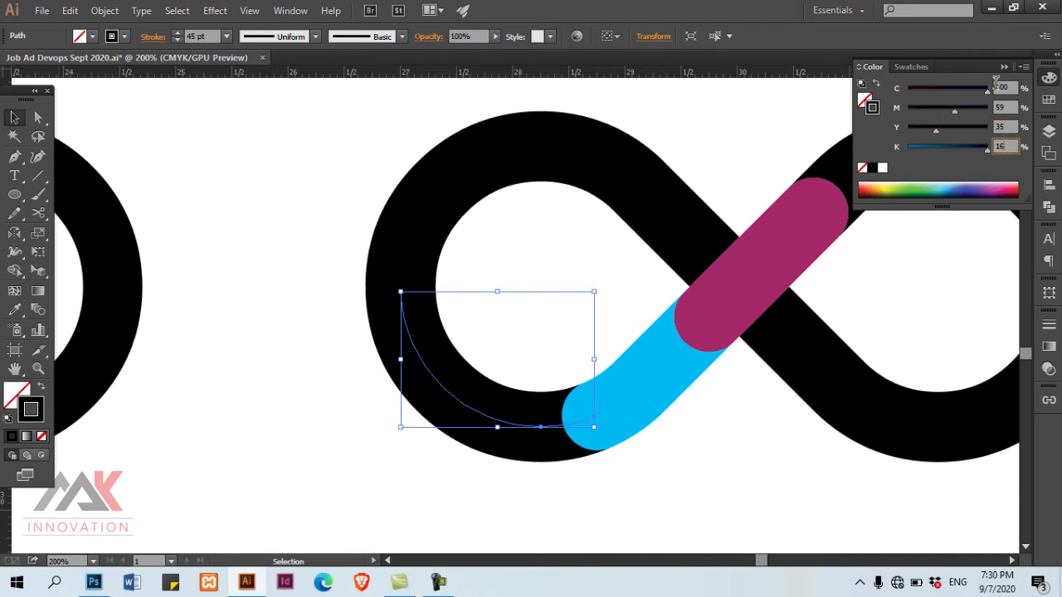
pyautogui.press('Return')
pyautogui.click(370, 387)
# Split the black path at the left loop's top by adding close anchors beside the top anchor and deleting the middle one
pyautogui.keyDown('ctrl'); pyautogui.keyDown('alt'); pyautogui.click(523, 421); pyautogui.keyUp('alt'); pyautogui.keyUp('ctrl')
pyautogui.moveTo(511, 409); pyautogui.dragTo(434, 437)
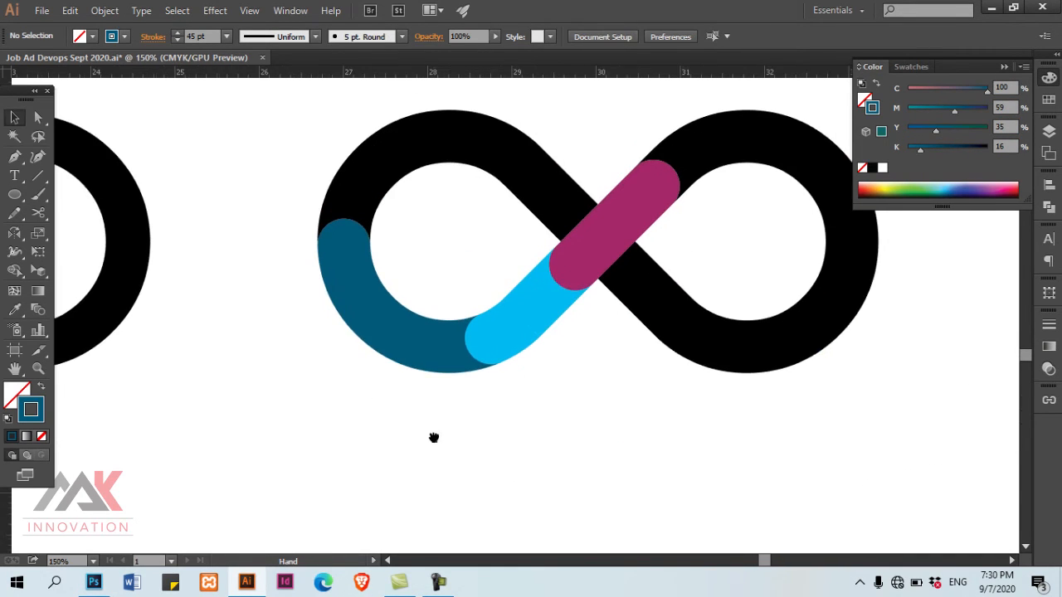
pyautogui.moveTo(483, 381); pyautogui.dragTo(400, 454)
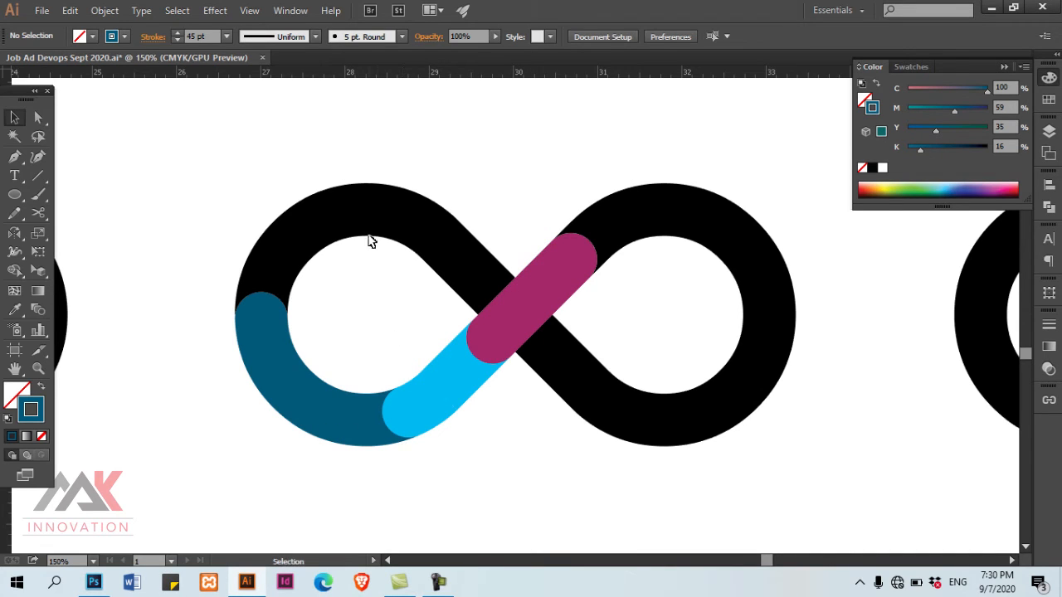
pyautogui.click(361, 207)
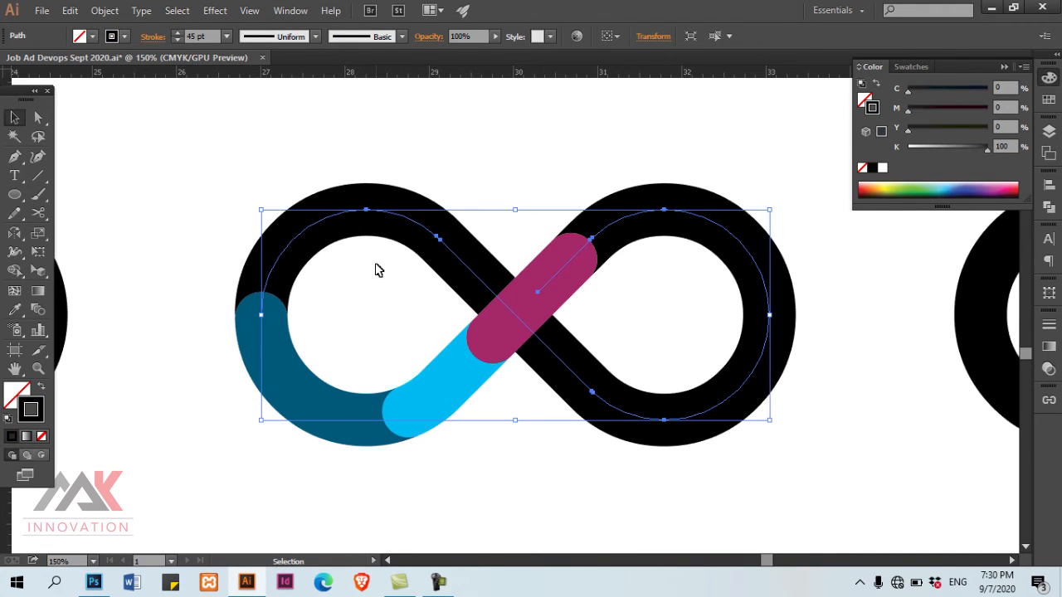
pyautogui.press('p')
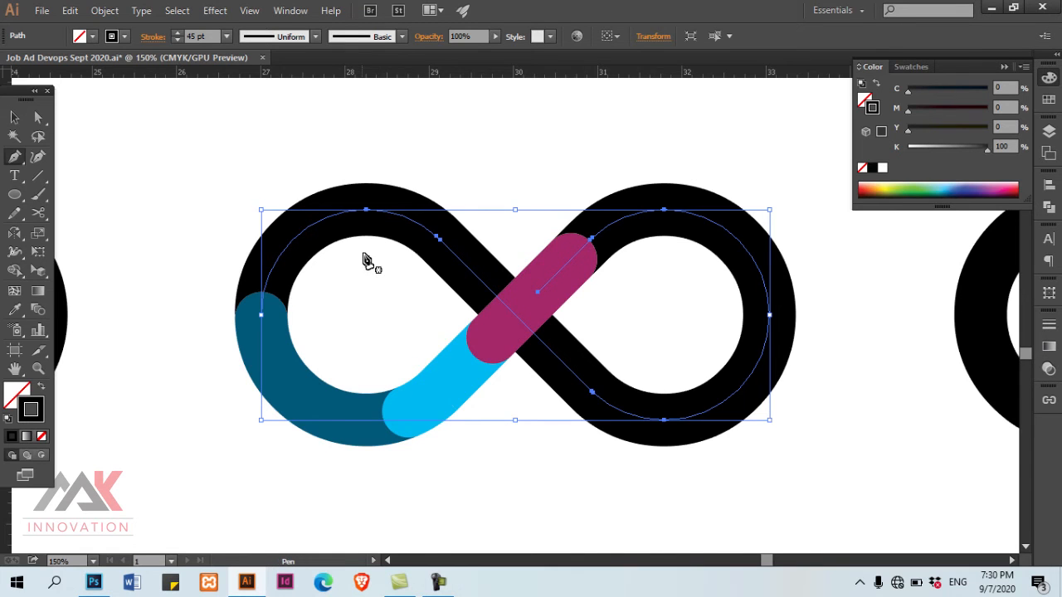
pyautogui.keyDown('ctrl'); pyautogui.doubleClick(386, 251); pyautogui.keyUp('ctrl')
pyautogui.keyDown('ctrl'); pyautogui.click(741, 349); pyautogui.keyUp('ctrl')
pyautogui.keyDown('ctrl'); pyautogui.click(743, 349); pyautogui.keyUp('ctrl')
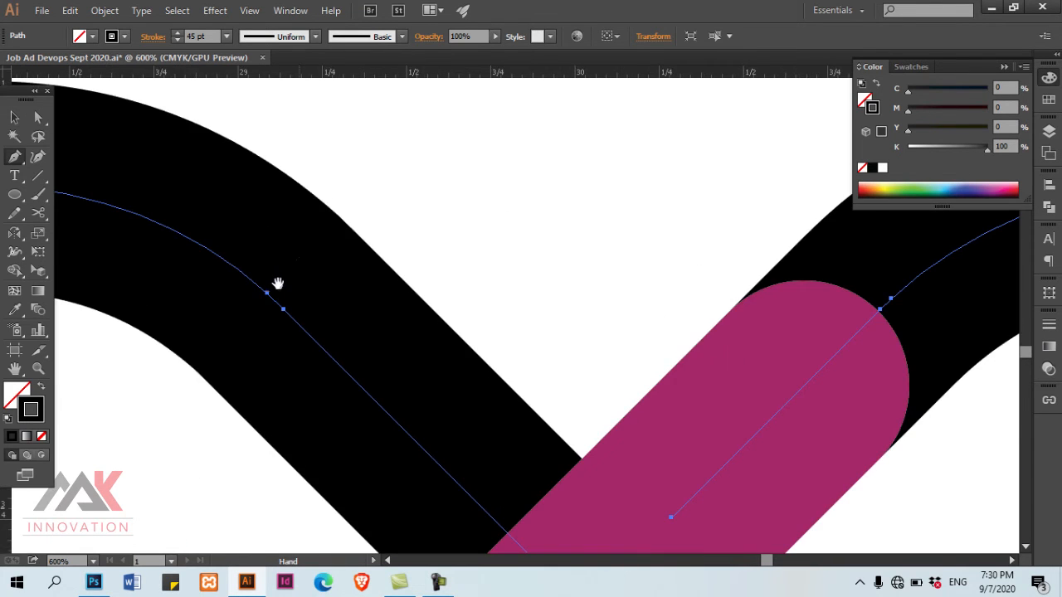
pyautogui.moveTo(220, 278); pyautogui.dragTo(621, 310)
pyautogui.keyDown('ctrl'); pyautogui.click(263, 273); pyautogui.keyUp('ctrl')
pyautogui.keyDown('ctrl'); pyautogui.click(368, 306); pyautogui.keyUp('ctrl')
pyautogui.moveTo(817, 308); pyautogui.dragTo(265, 331)
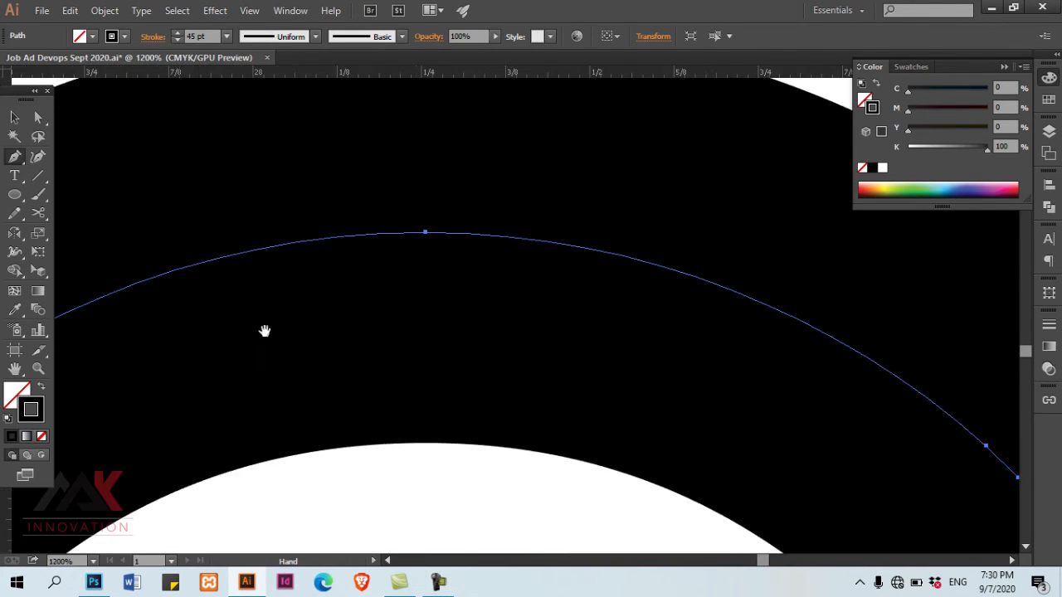
pyautogui.click(405, 233)
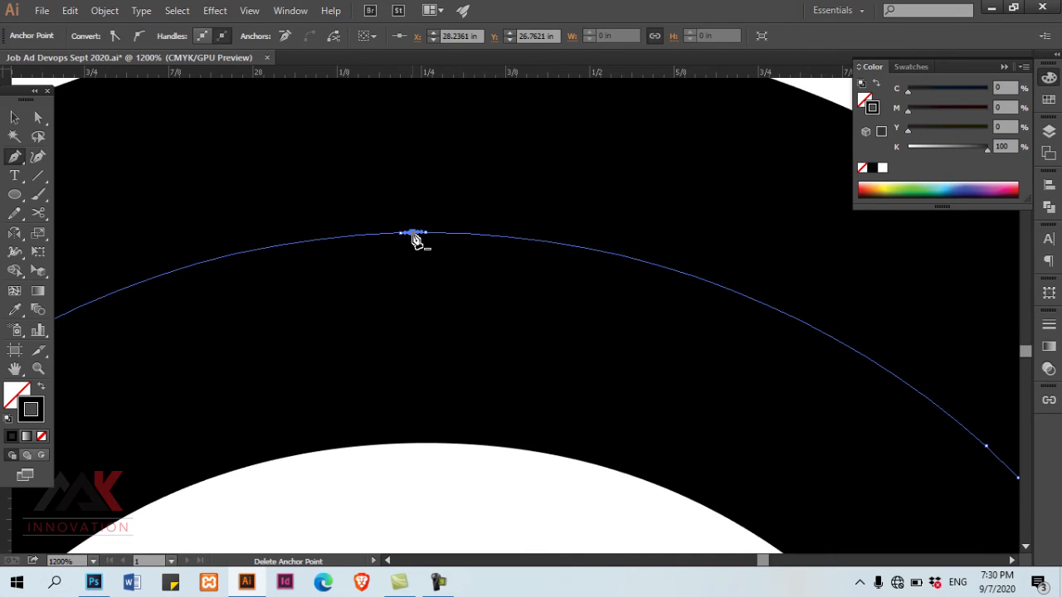
pyautogui.press('Delete')
# Give the split-off upper-left arc of the left loop a round cap and round join corners
pyautogui.hotkey('ctrl', '-')
pyautogui.hotkey('ctrl', '-')
pyautogui.hotkey('ctrl', '-')
pyautogui.hotkey('ctrl', '-')
pyautogui.hotkey('ctrl', '-')
pyautogui.press('v')
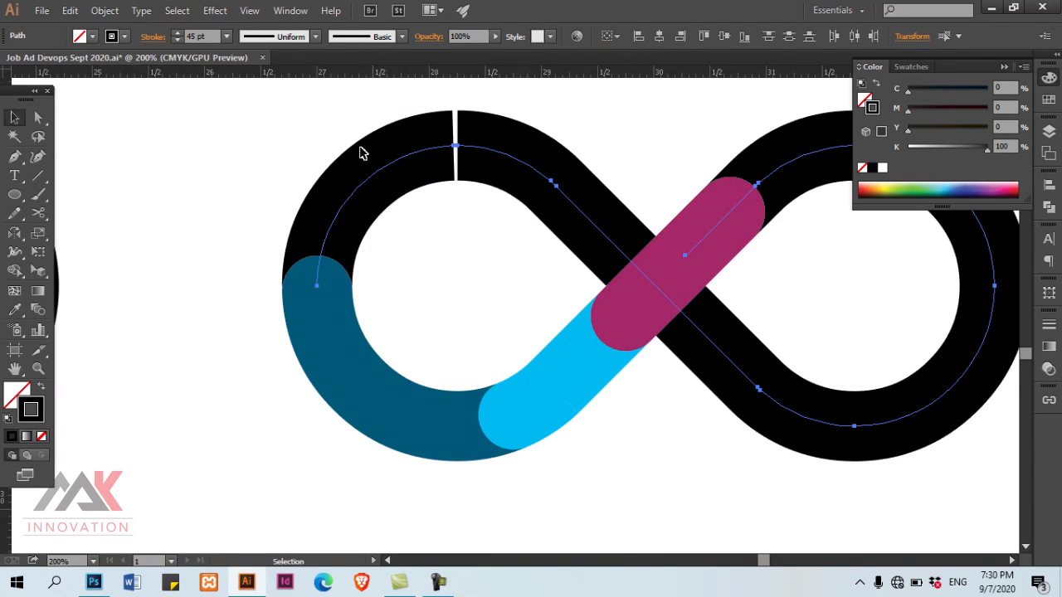
pyautogui.click(403, 224)
pyautogui.click(1048, 325)
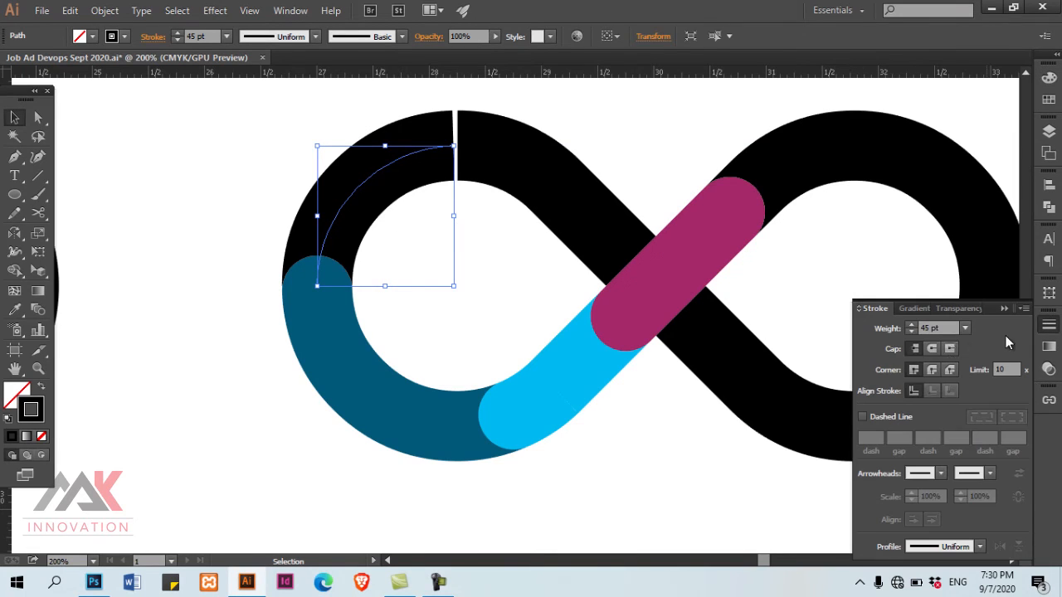
pyautogui.click(932, 349)
pyautogui.click(932, 370)
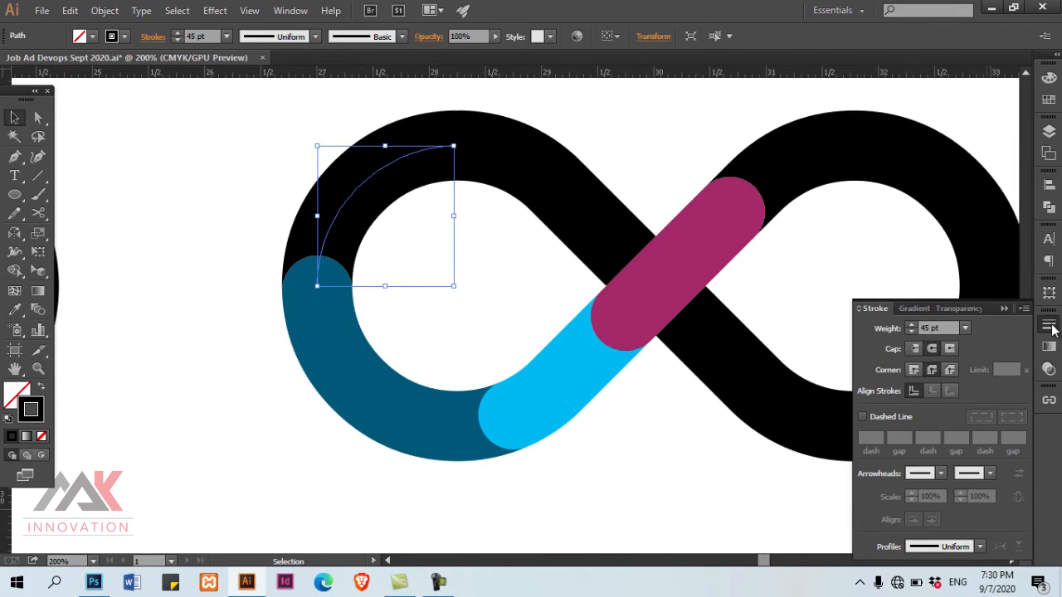
pyautogui.click(1048, 326)
pyautogui.click(445, 285)
pyautogui.click(358, 185)
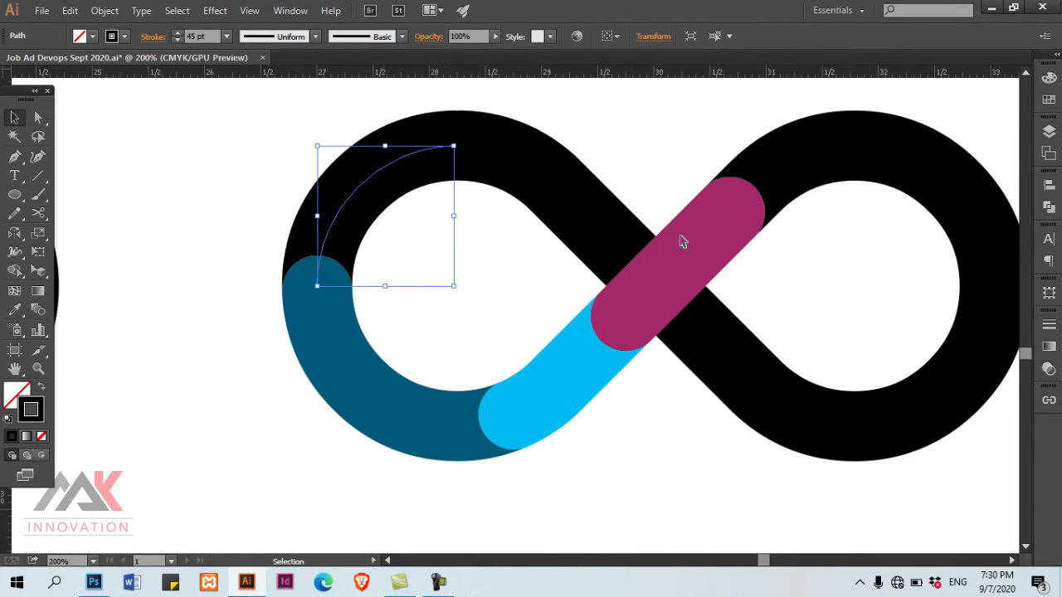
# Set the upper-left arc's stroke colour to C 25, M 0, Y 100, K 0 and deselect it
pyautogui.click(1047, 78)
pyautogui.press('Tab')
pyautogui.write('1')
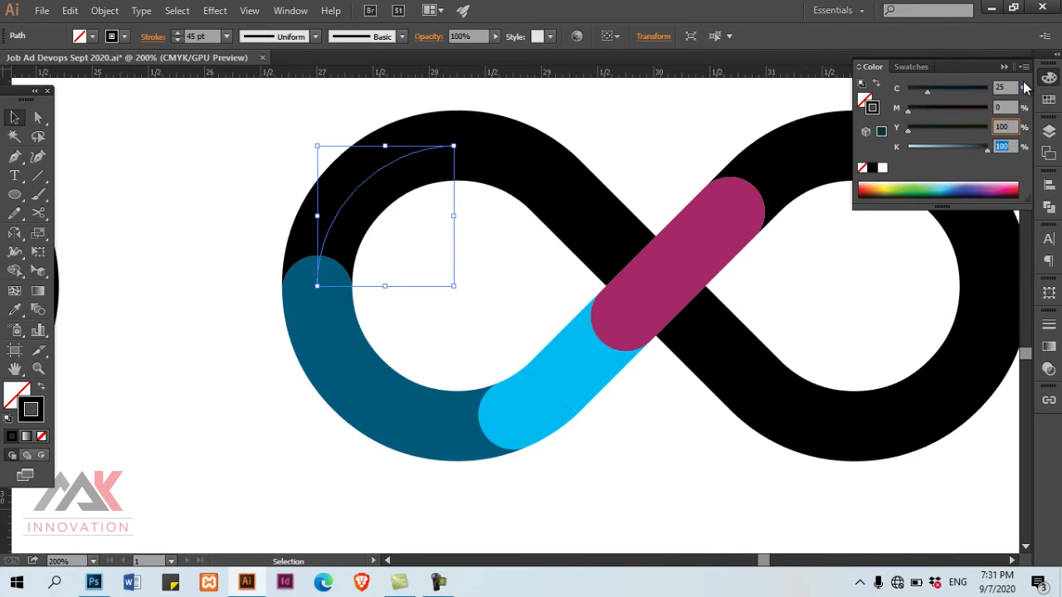
pyautogui.write('0')
pyautogui.press('Return')
pyautogui.hotkey('ctrl', 'shift', 'a')
# Add two anchor points on the black descending diagonal where it passes beneath the magenta line
pyautogui.moveTo(517, 163); pyautogui.dragTo(460, 257)
pyautogui.moveTo(517, 225); pyautogui.dragTo(468, 314)
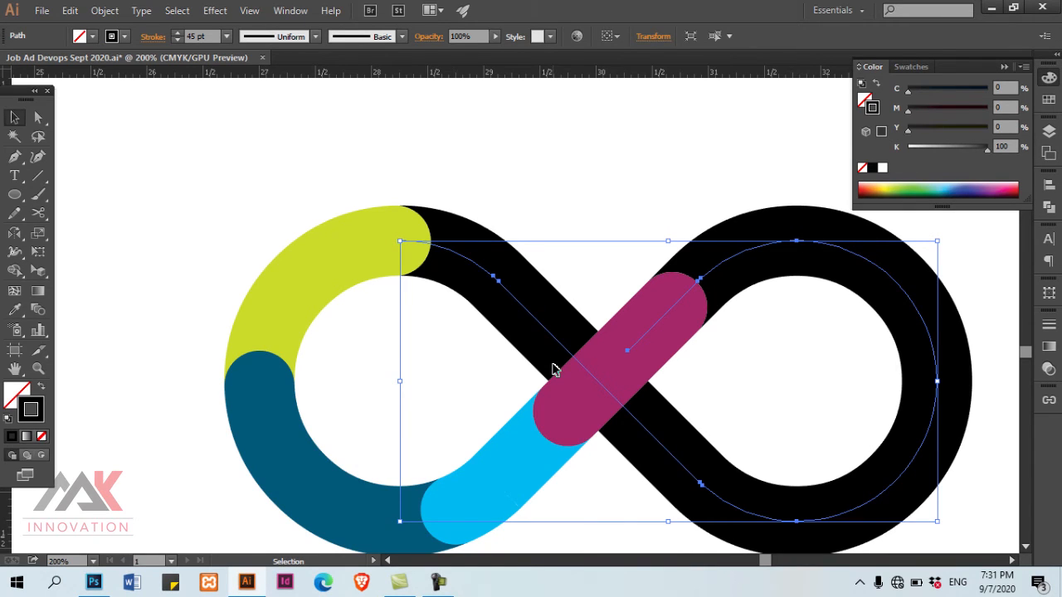
pyautogui.press('p')
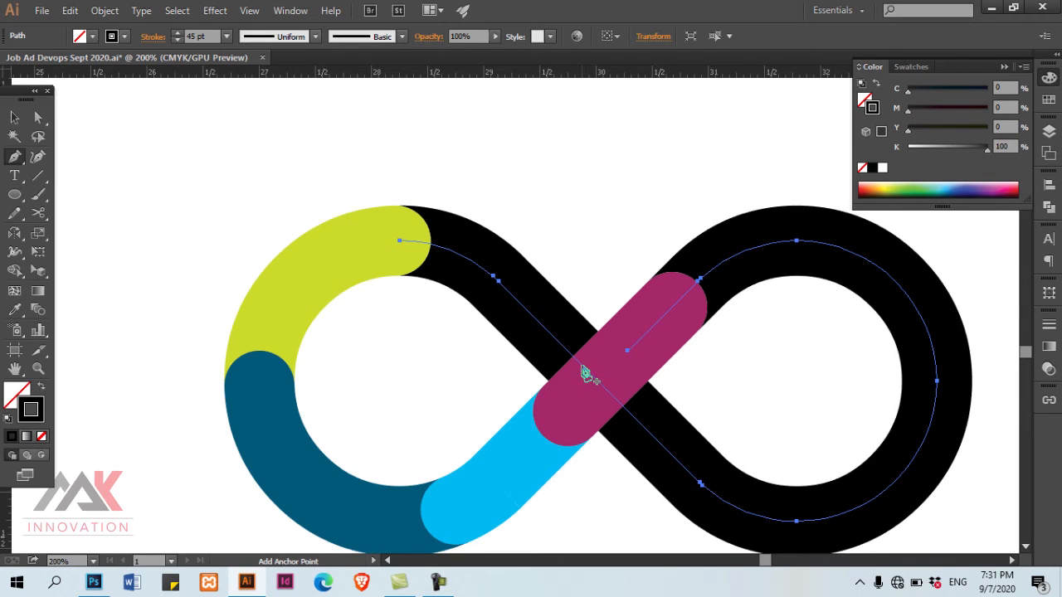
pyautogui.click(585, 373)
pyautogui.hotkey('ctrl', 'shift', 'a')
pyautogui.keyDown('ctrl'); pyautogui.click(611, 398); pyautogui.keyUp('ctrl')
pyautogui.click(612, 398)
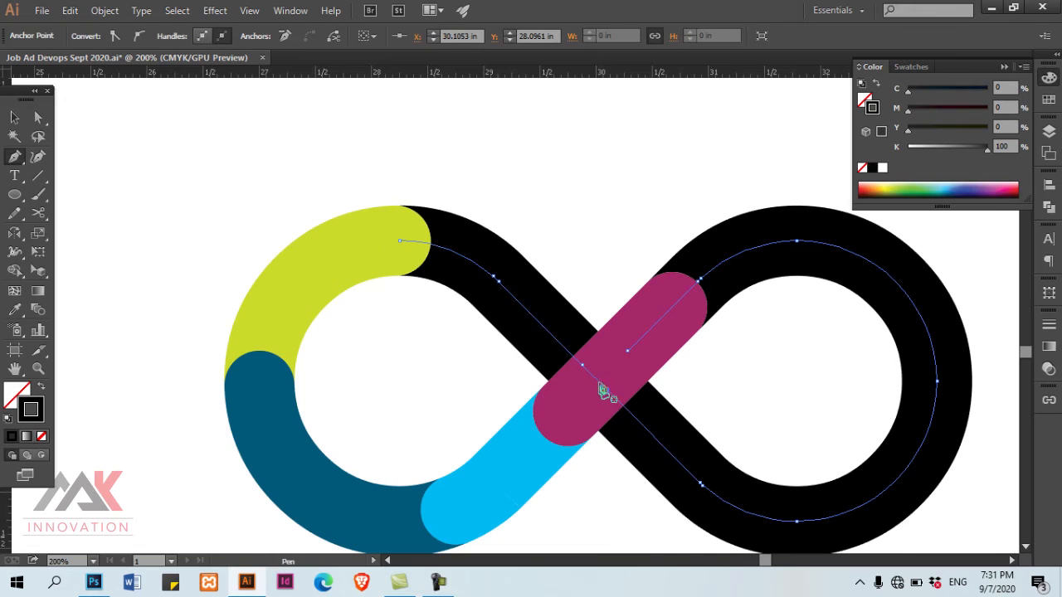
# Add an anchor between the two points under the magenta line and delete it to split the descending diagonal
pyautogui.hotkey('ctrl', 'shift', 'a')
pyautogui.keyDown('ctrl'); pyautogui.click(599, 389); pyautogui.keyUp('ctrl')
pyautogui.click(599, 389)
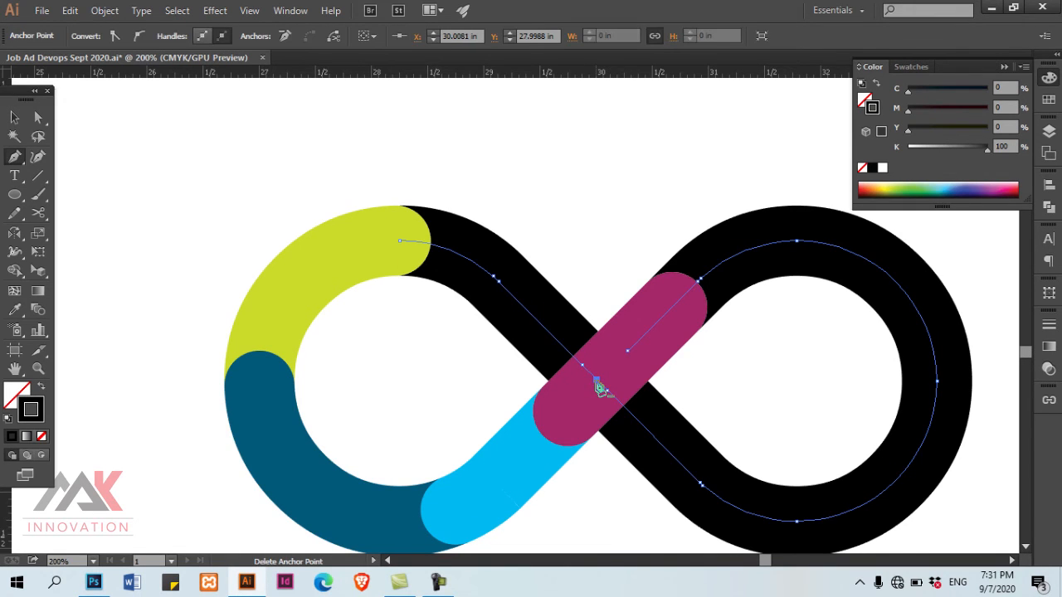
pyautogui.click(600, 389)
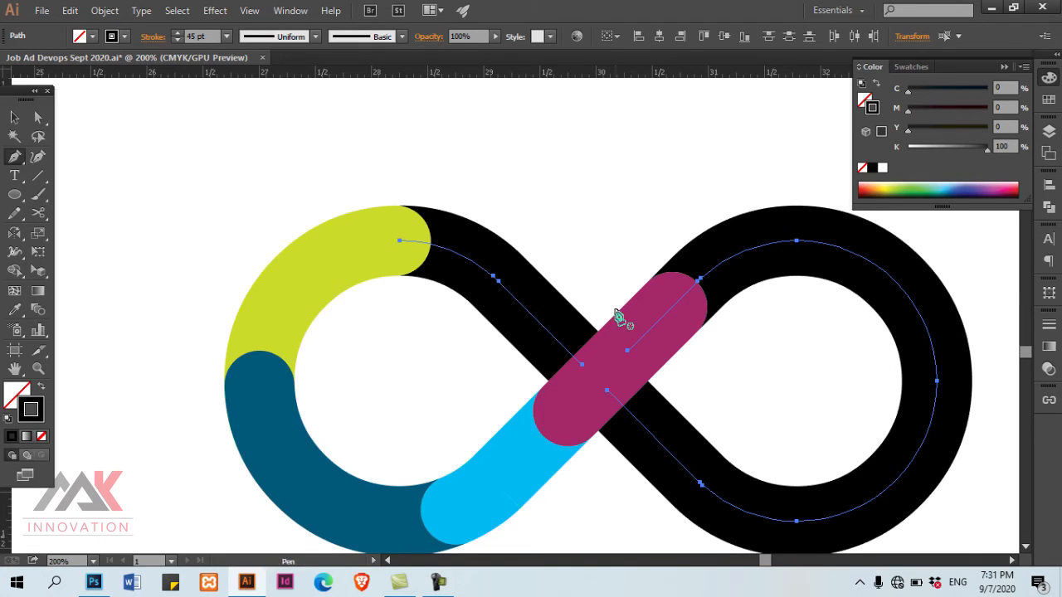
pyautogui.hotkey('ctrl', 'shift', 'a')
pyautogui.press('v')
pyautogui.click(486, 313)
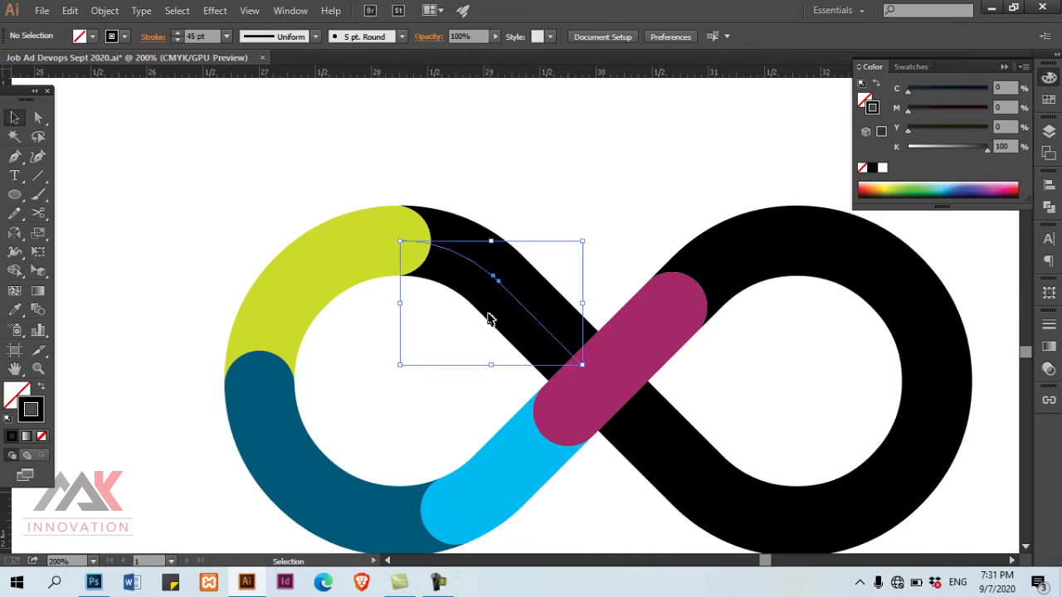
pyautogui.hotkey('ctrl', 'shift', 'a')
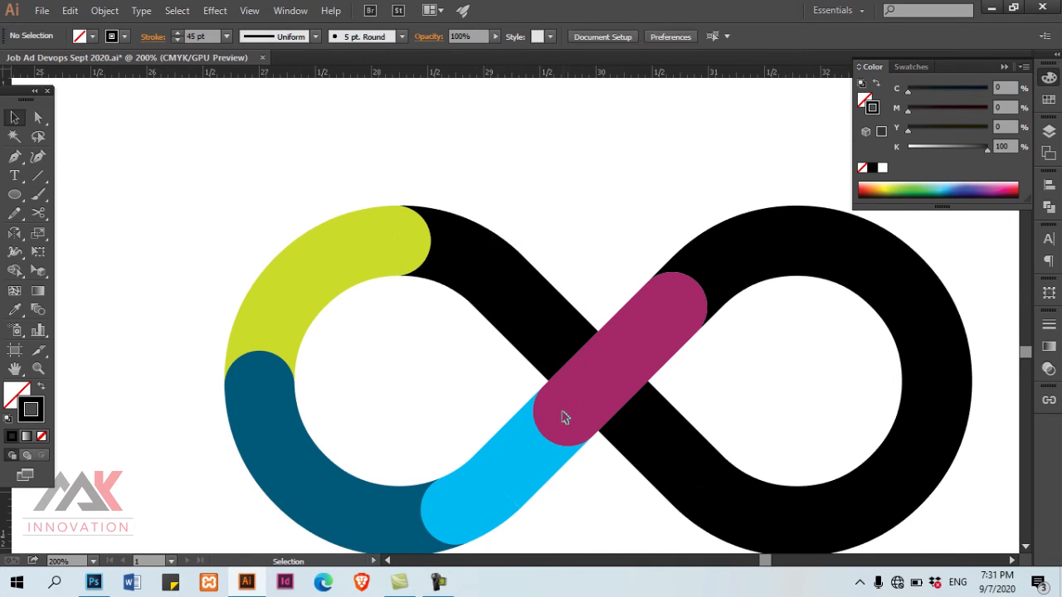
# Move the magenta line's lower-left end anchor slightly up along the diagonal to shorten the line, and deselect it
pyautogui.press('a')
pyautogui.hotkey('ctrl', 'y')
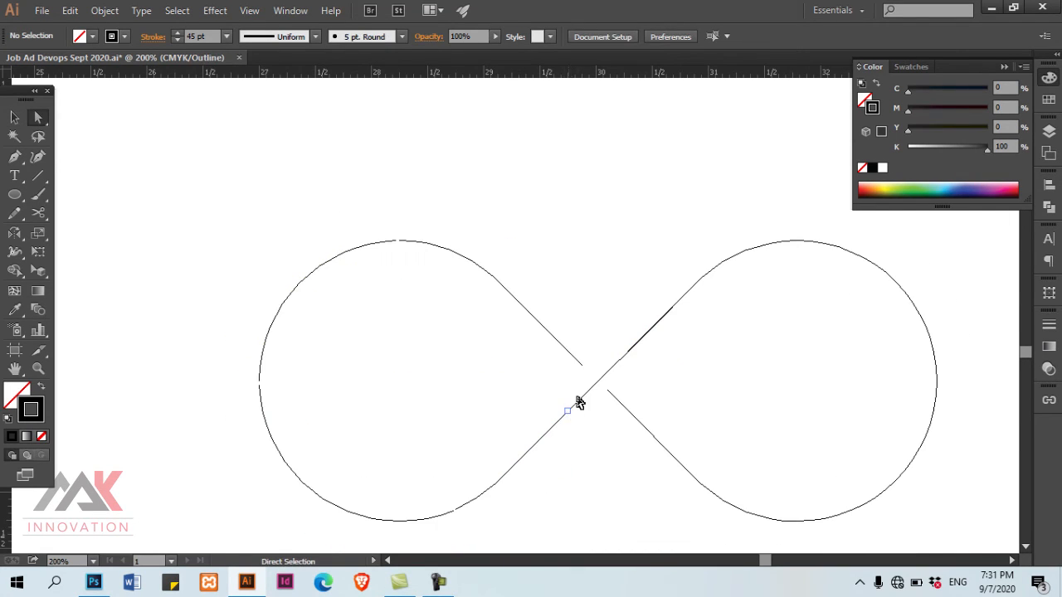
pyautogui.click(569, 411)
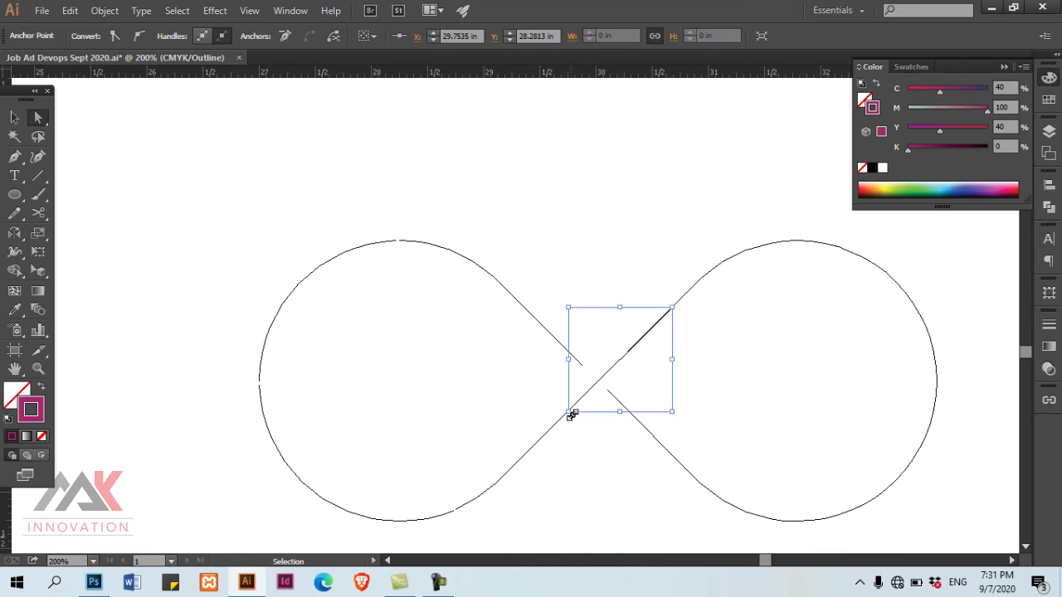
pyautogui.hotkey('ctrl', 'y')
pyautogui.moveTo(571, 413); pyautogui.dragTo(597, 387)
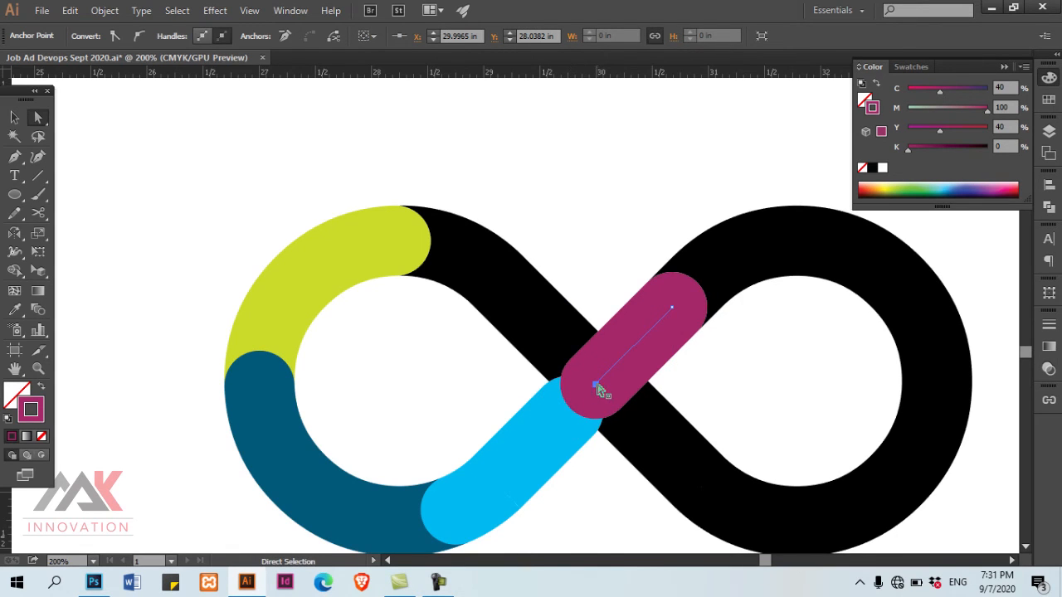
pyautogui.hotkey('ctrl', 'z')
pyautogui.click(576, 409)
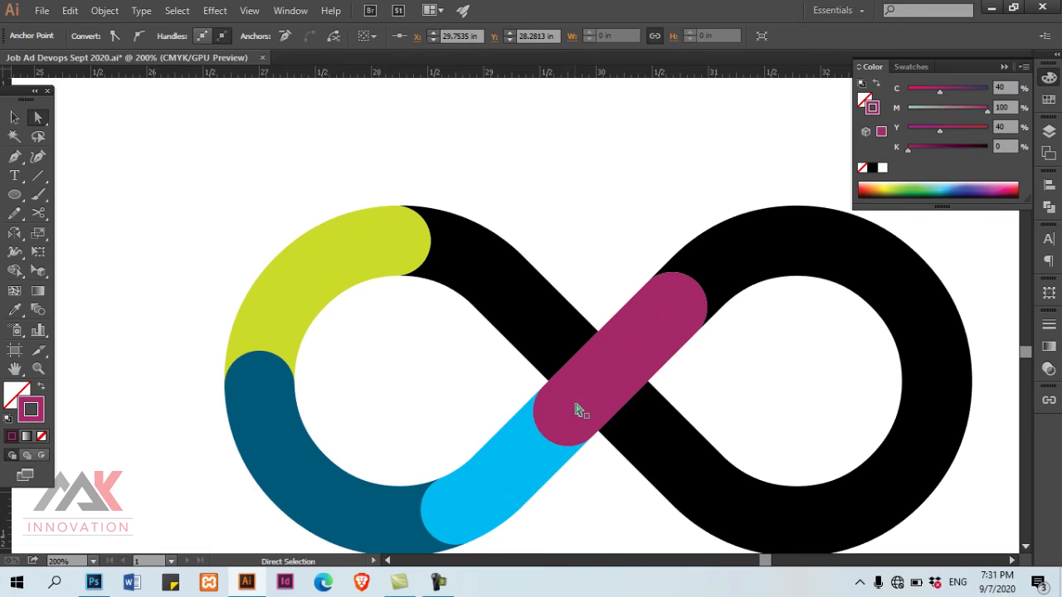
pyautogui.click(569, 413)
pyautogui.moveTo(570, 414); pyautogui.dragTo(574, 408)
pyautogui.click(663, 405)
# Set the stroke colour of the black segment between the lime arc and the magenta line to C 0, M 0, Y 0, K 75 and deselect it
pyautogui.press('space')
pyautogui.moveTo(597, 341)
pyautogui.mouseDown()
pyautogui.moveTo(598, 325)
pyautogui.moveTo(541, 422)
pyautogui.moveTo(530, 366)
pyautogui.mouseUp()
pyautogui.press('v')
pyautogui.moveTo(508, 291); pyautogui.dragTo(445, 377)
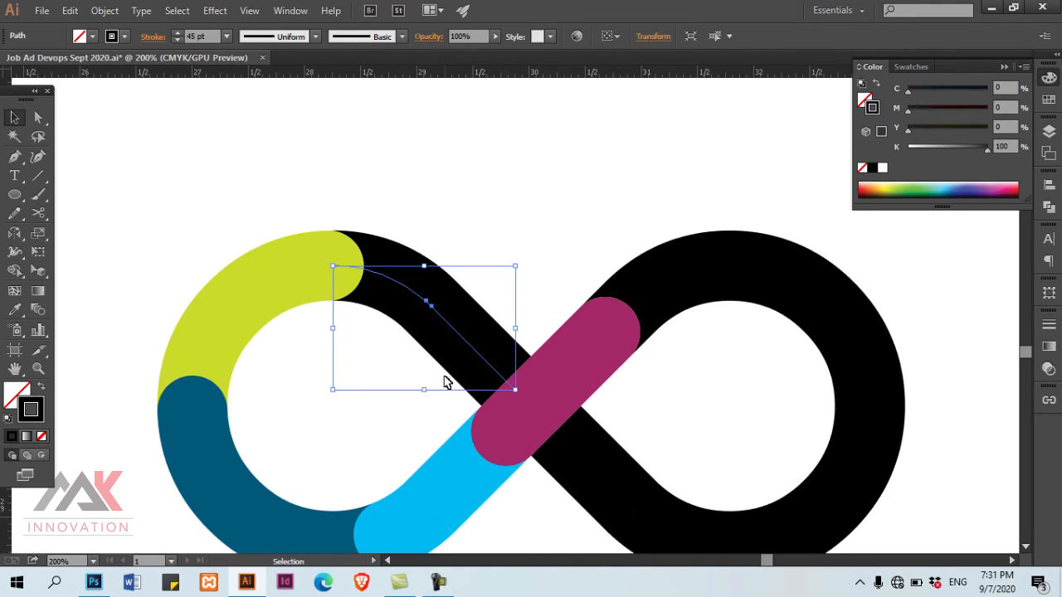
pyautogui.press('space')
pyautogui.moveTo(576, 247); pyautogui.dragTo(589, 168)
pyautogui.click(1013, 86)
pyautogui.press('Tab')
pyautogui.press('Tab')
pyautogui.press('Tab')
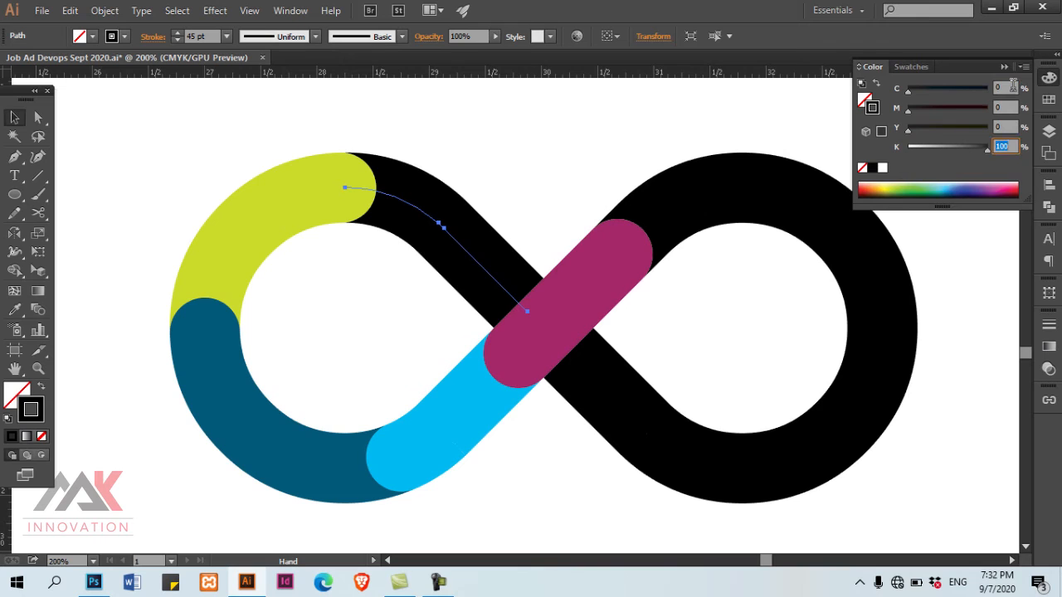
pyautogui.press('Return')
pyautogui.hotkey('ctrl', 'shift', 'a')
# Add anchors just before the top of the black right loop and delete the one nearest the top to split the path
pyautogui.press('space')
pyautogui.hotkey('ctrl', '-')
pyautogui.moveTo(646, 297); pyautogui.dragTo(564, 336)
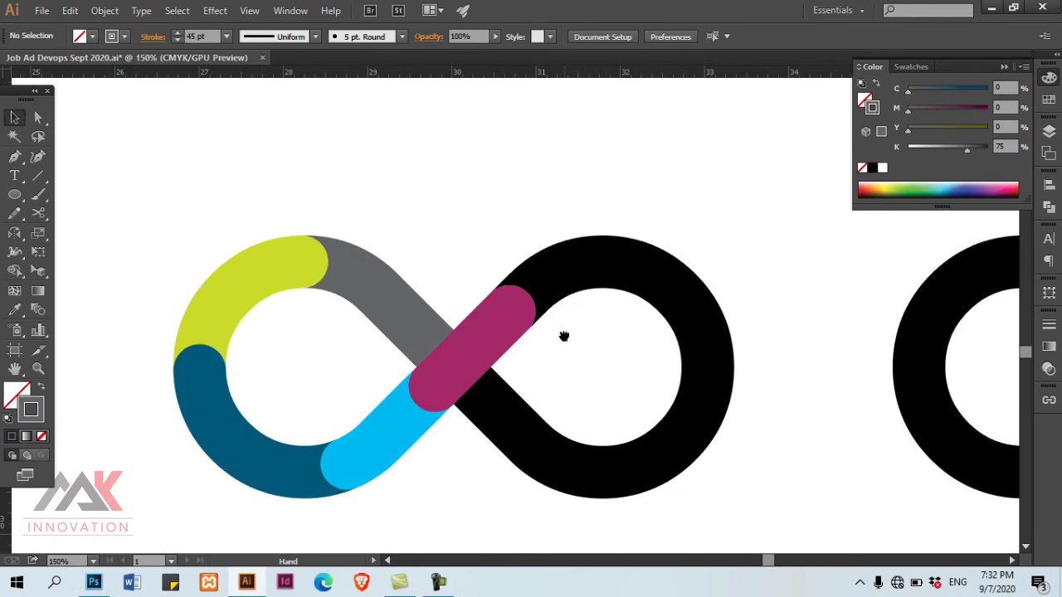
pyautogui.moveTo(334, 448); pyautogui.dragTo(360, 446)
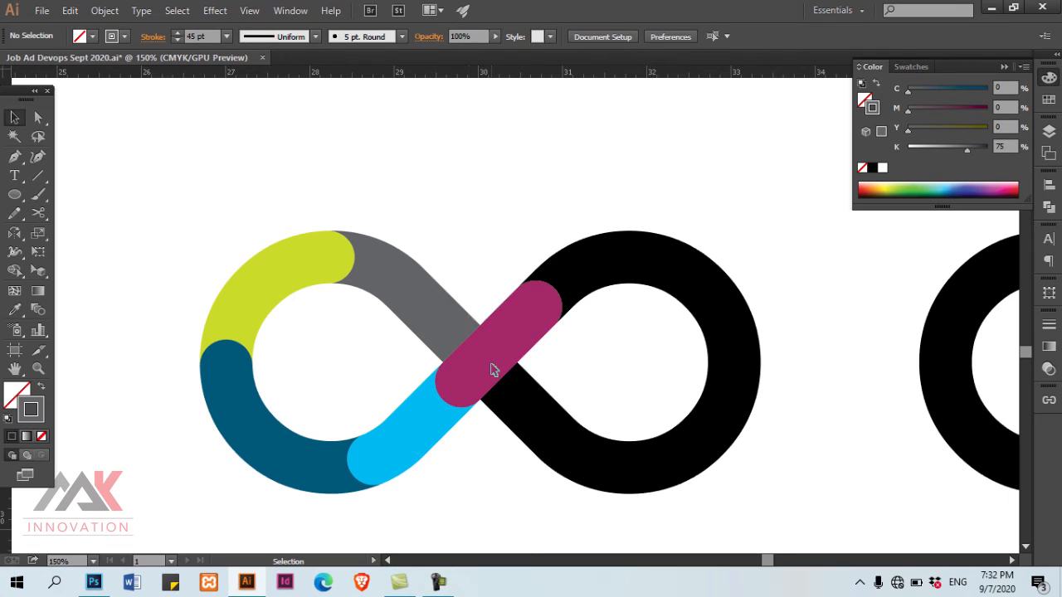
pyautogui.click(627, 259)
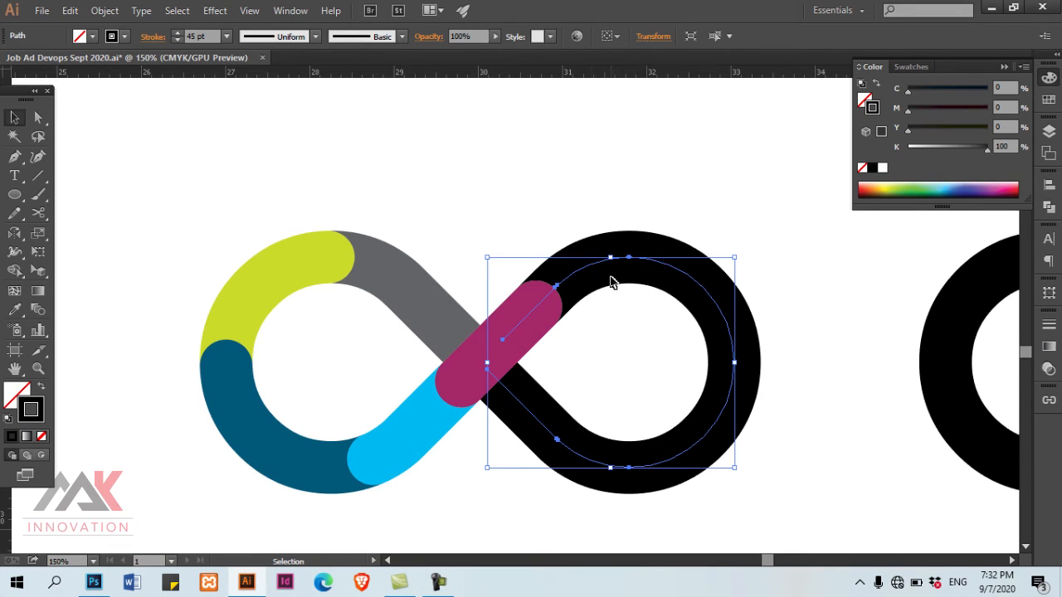
pyautogui.hotkey('ctrl', '+')
pyautogui.press('+')
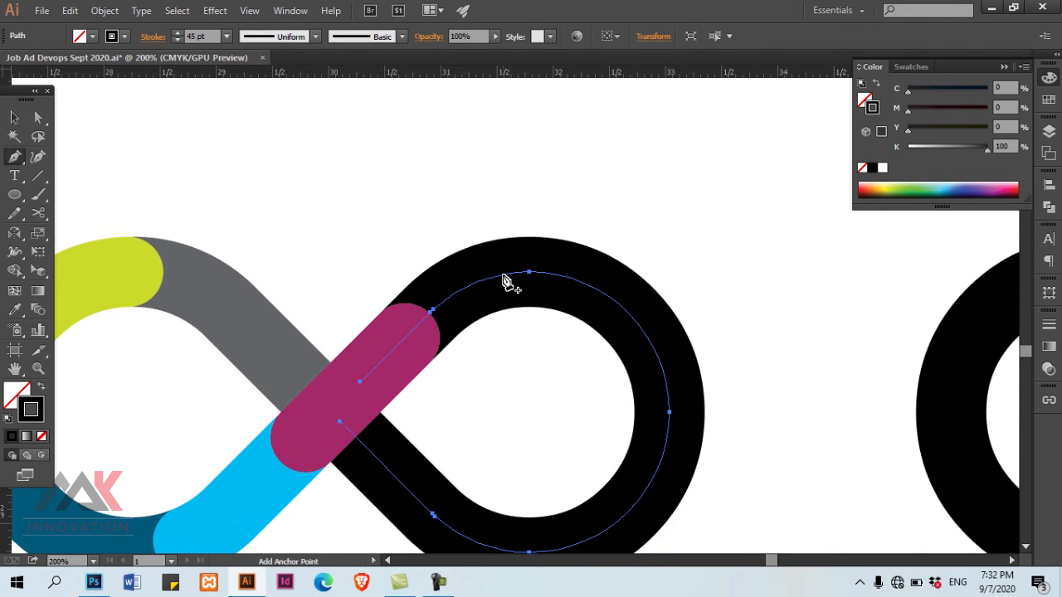
pyautogui.click(507, 275)
pyautogui.press('p')
pyautogui.press('Delete')
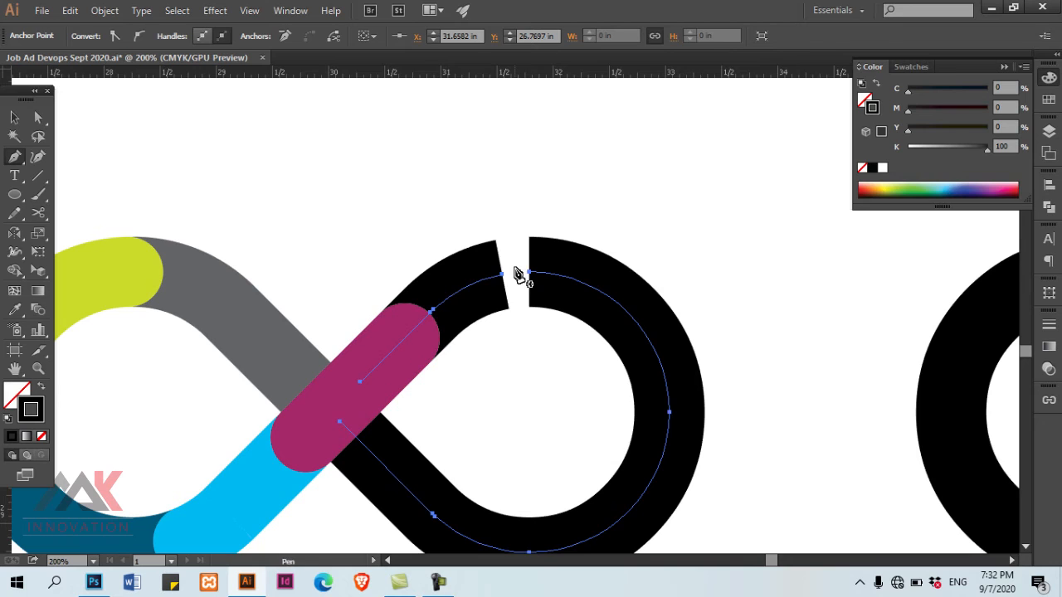
# Give the split-off upper-left arc of the right loop a round cap and round join corners
pyautogui.press('v')
pyautogui.moveTo(465, 242); pyautogui.dragTo(488, 339)
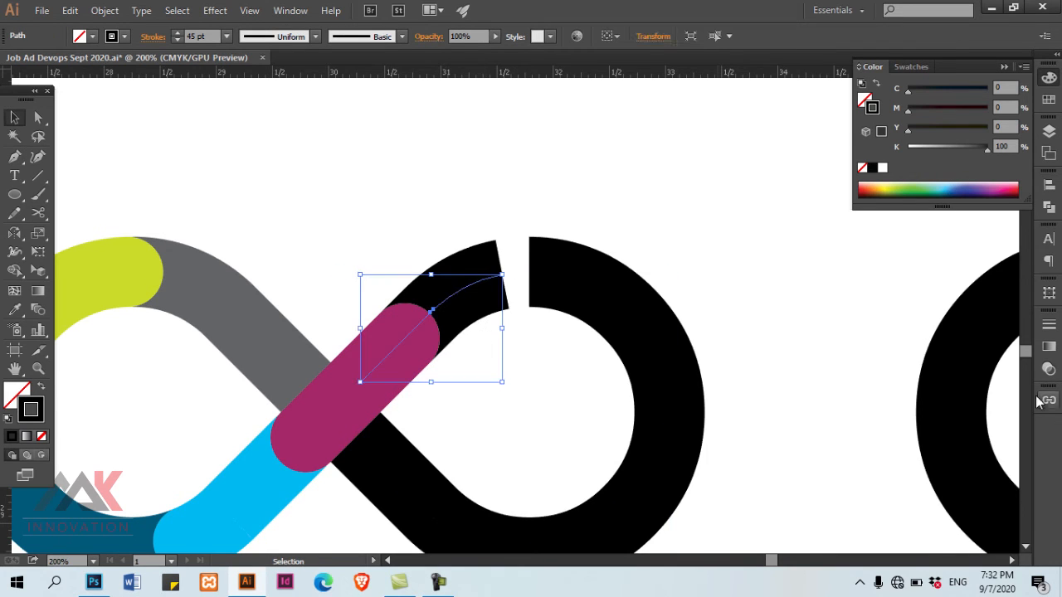
pyautogui.click(1048, 324)
pyautogui.click(932, 348)
pyautogui.click(932, 369)
pyautogui.click(1049, 325)
# Copy the magenta line's stroke to the right loop's upper-left arc with the Eyedropper and deselect it
pyautogui.press('i')
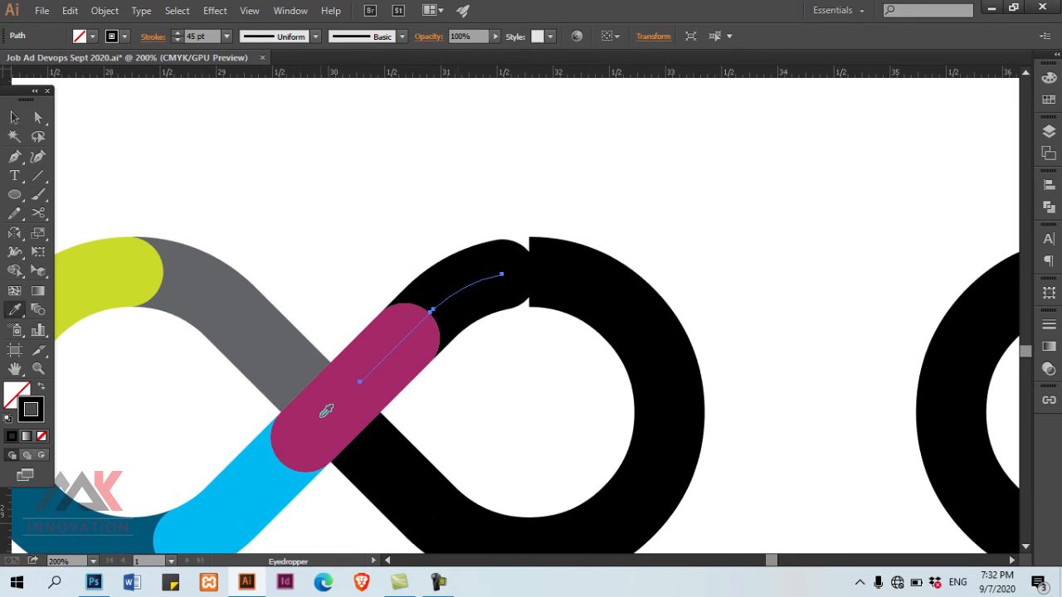
pyautogui.click(335, 404)
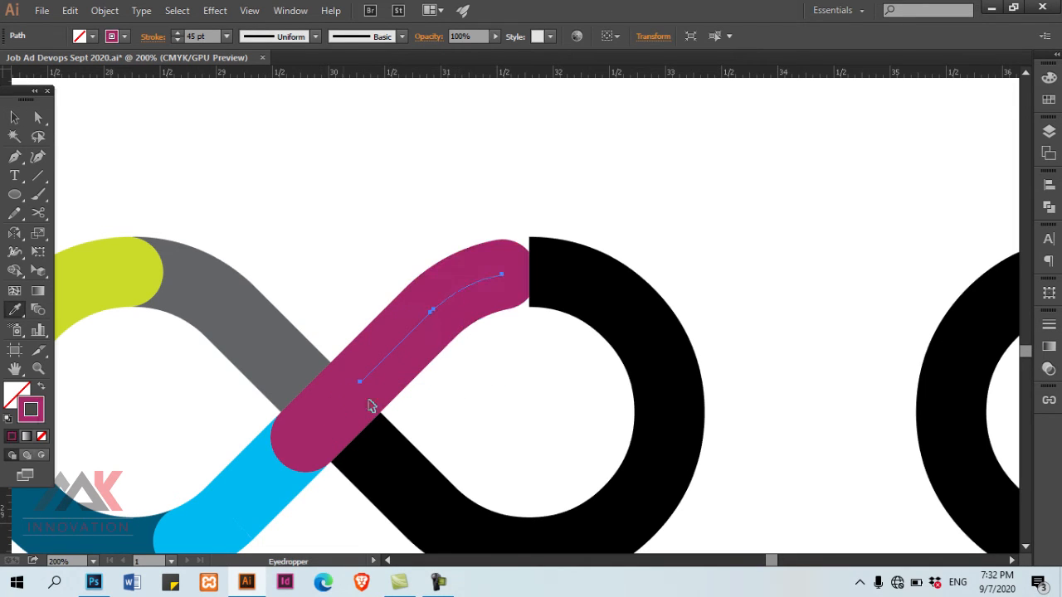
pyautogui.hotkey('ctrl', 'shift', 'a')
pyautogui.press('v')
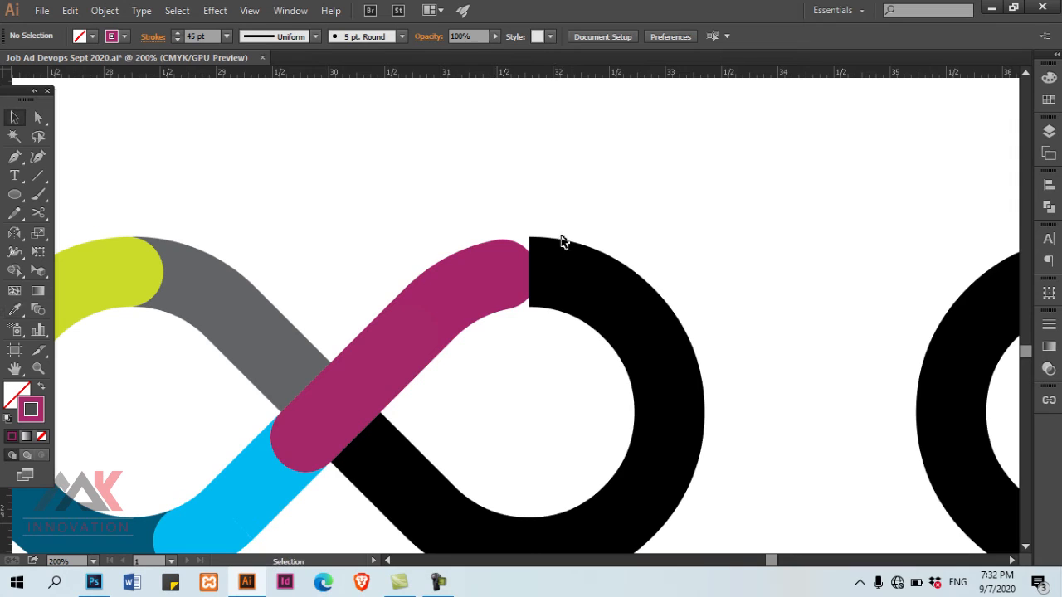
# Send the remaining black right loop backward and give it a round cap and round join corners
pyautogui.click(560, 241)
pyautogui.hotkey('ctrl', '[')
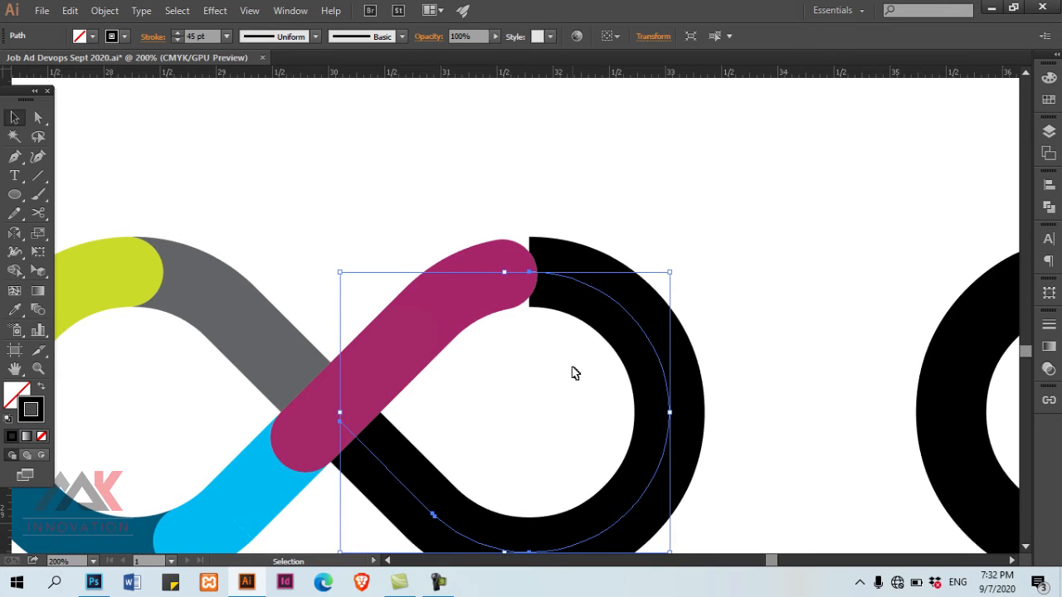
pyautogui.click(1048, 325)
pyautogui.click(932, 347)
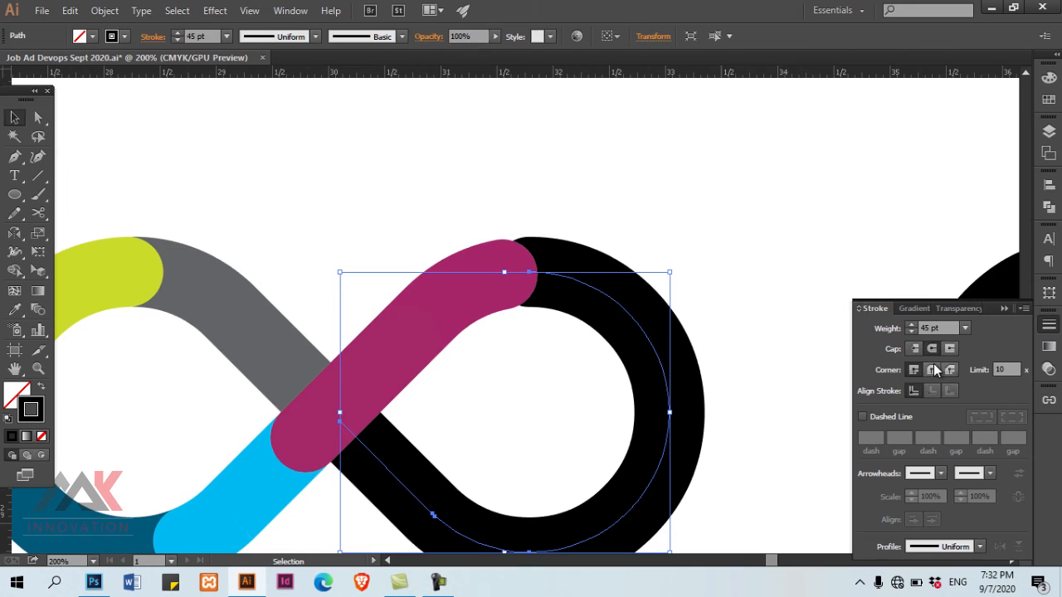
pyautogui.click(934, 365)
pyautogui.click(1049, 324)
# Undo the right loop's split and the styling and stacking changes made since, and clear the selection
pyautogui.hotkey('ctrl', 'z')
pyautogui.hotkey('ctrl', 'z')
pyautogui.hotkey('ctrl', 'z')
pyautogui.hotkey('ctrl', 'z')
pyautogui.hotkey('ctrl', 'z')
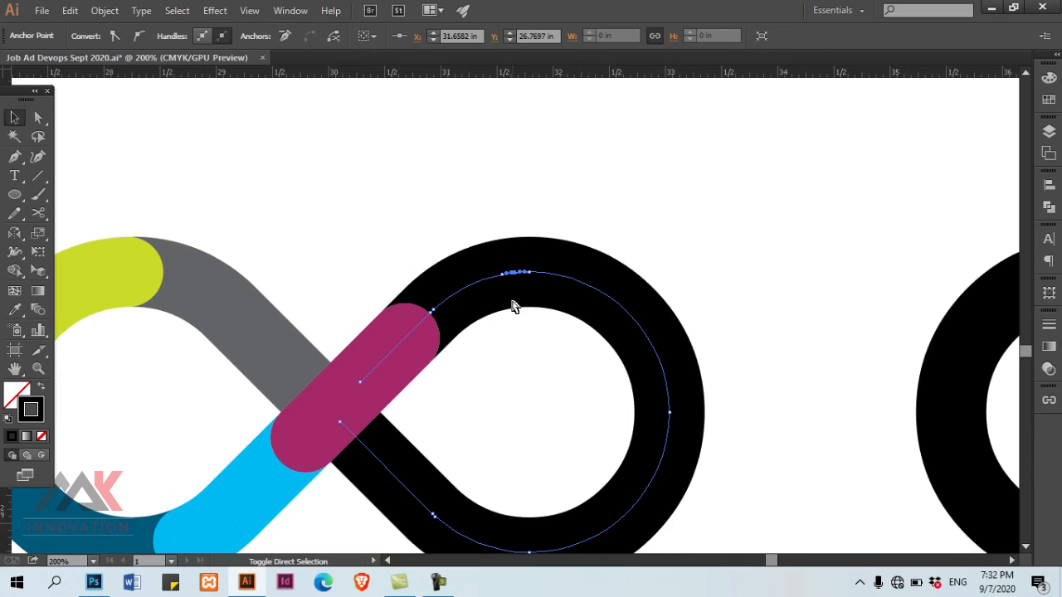
pyautogui.click(469, 308)
pyautogui.hotkey('ctrl', 'shift', 'a')
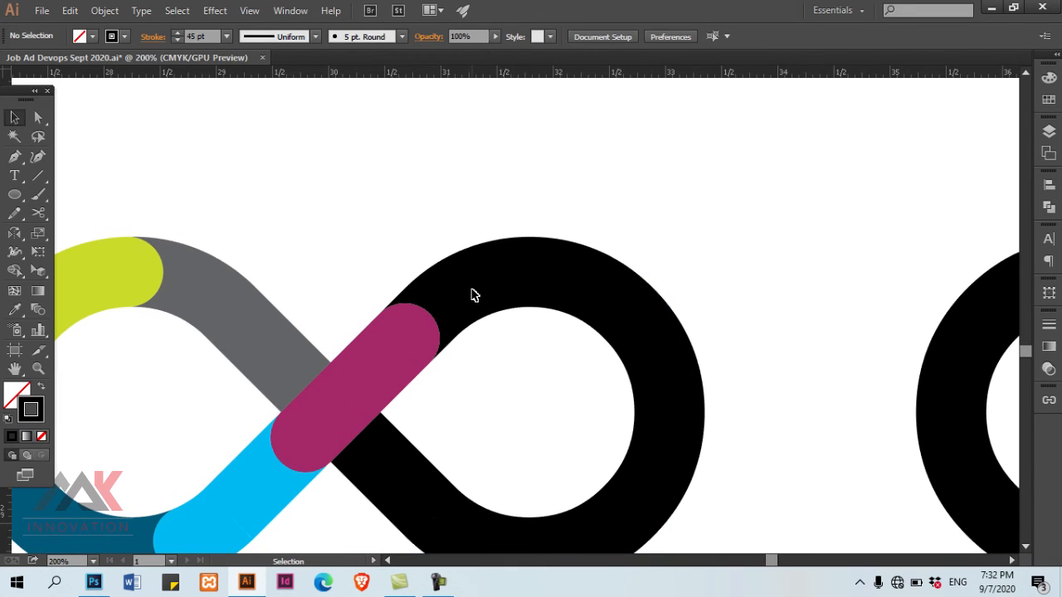
# Add an anchor point on the black right loop's upper-left curve, just beyond the magenta line's upper end
pyautogui.moveTo(435, 213); pyautogui.dragTo(506, 380)
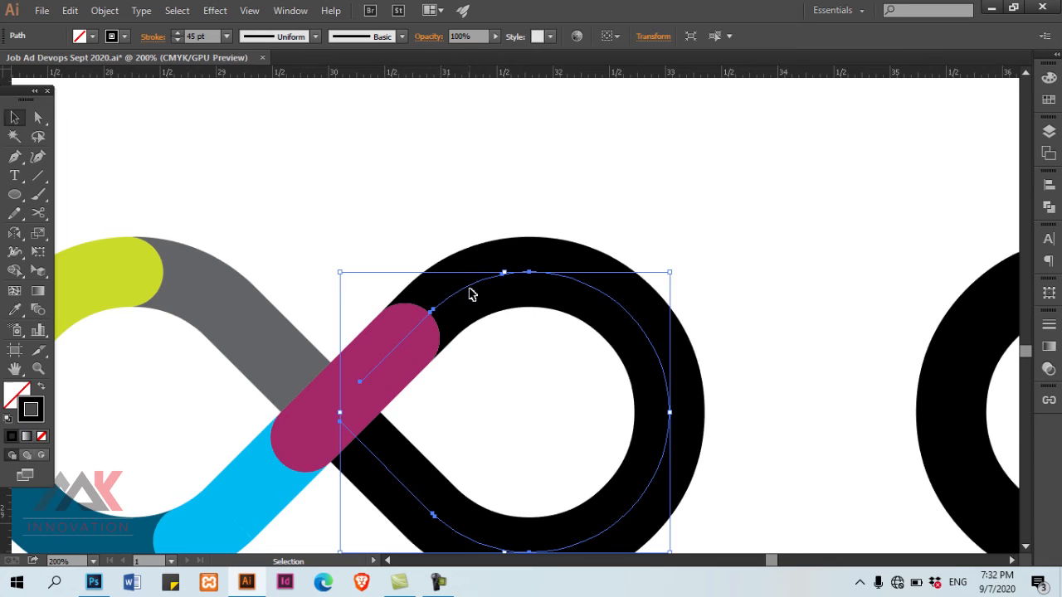
pyautogui.press('p')
pyautogui.click(470, 292)
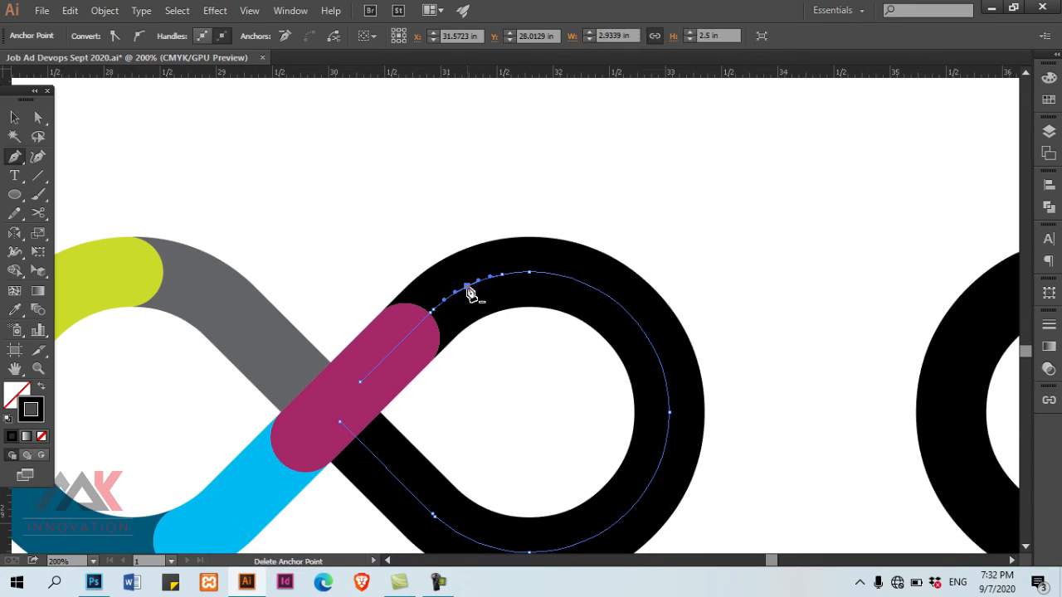
pyautogui.scroll(5, 539, 332)
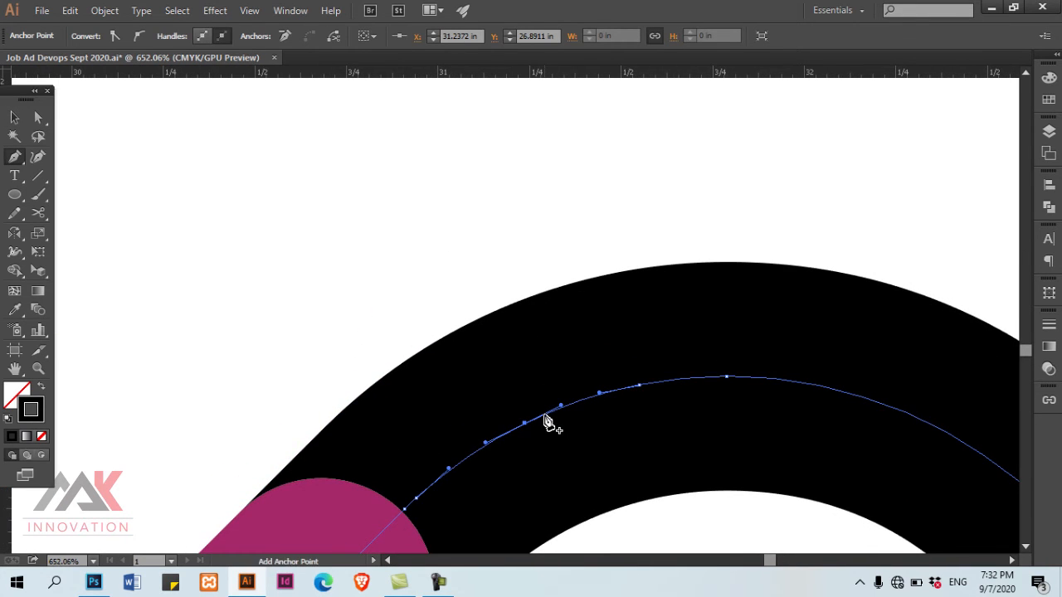
pyautogui.click(536, 419)
pyautogui.hotkey('ctrl', 'z')
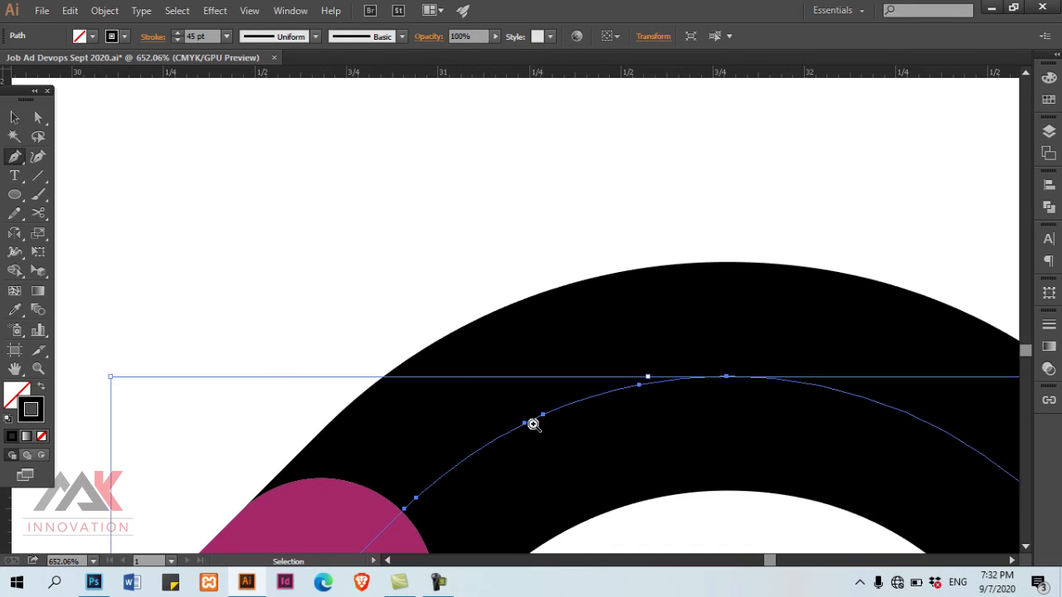
# Add a second anchor close beside the new one, add another between them and delete it to split the right loop
pyautogui.scroll(6, 531, 423)
pyautogui.moveTo(686, 479); pyautogui.dragTo(570, 233)
pyautogui.moveTo(416, 240); pyautogui.dragTo(761, 365)
pyautogui.moveTo(677, 327); pyautogui.dragTo(705, 344)
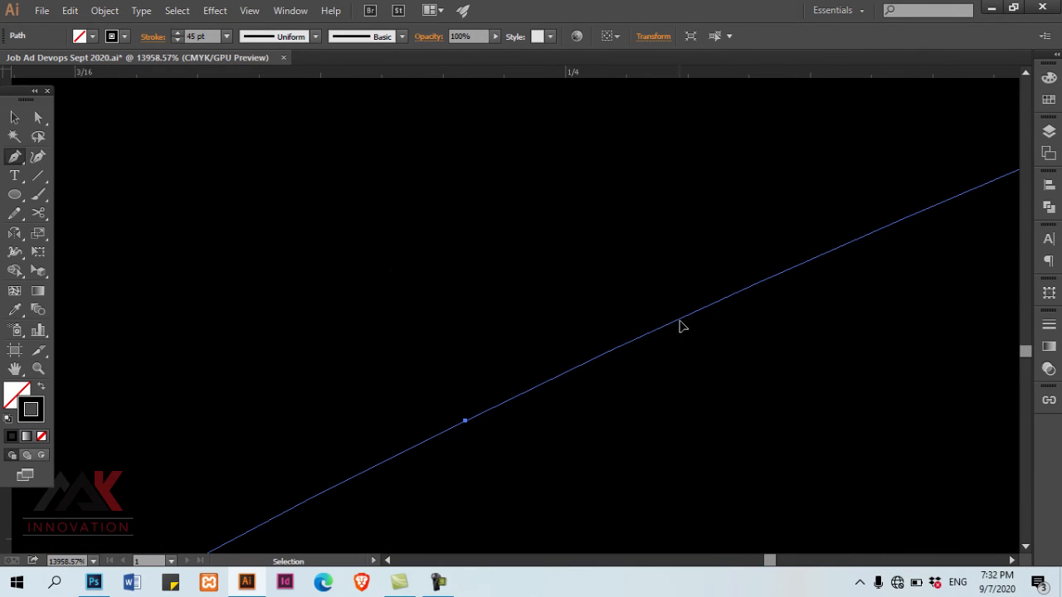
pyautogui.click(614, 350)
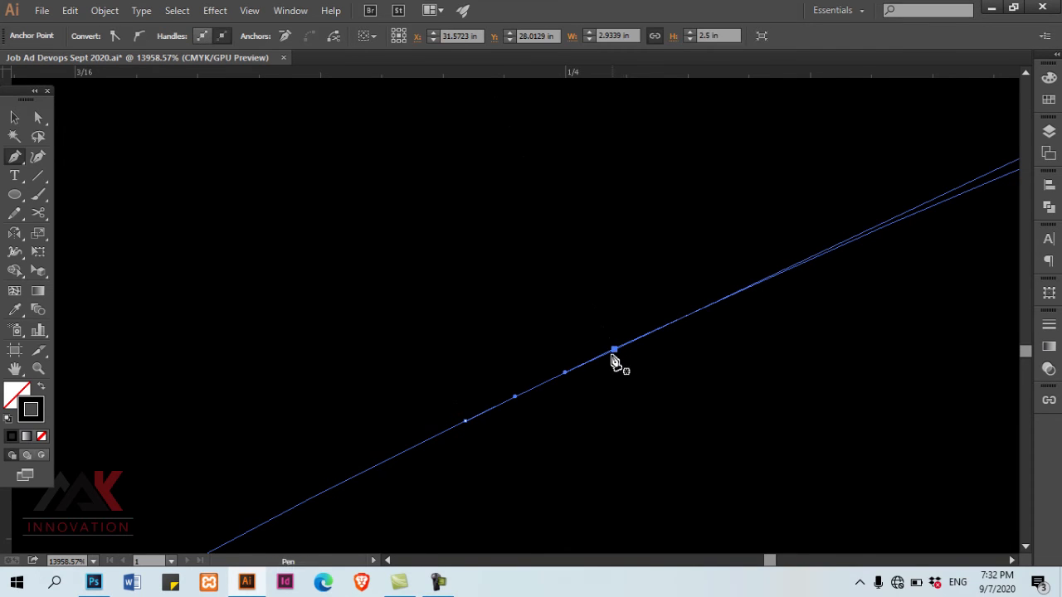
pyautogui.click(547, 384)
pyautogui.press('Delete')
pyautogui.moveTo(547, 384); pyautogui.dragTo(12, 570)
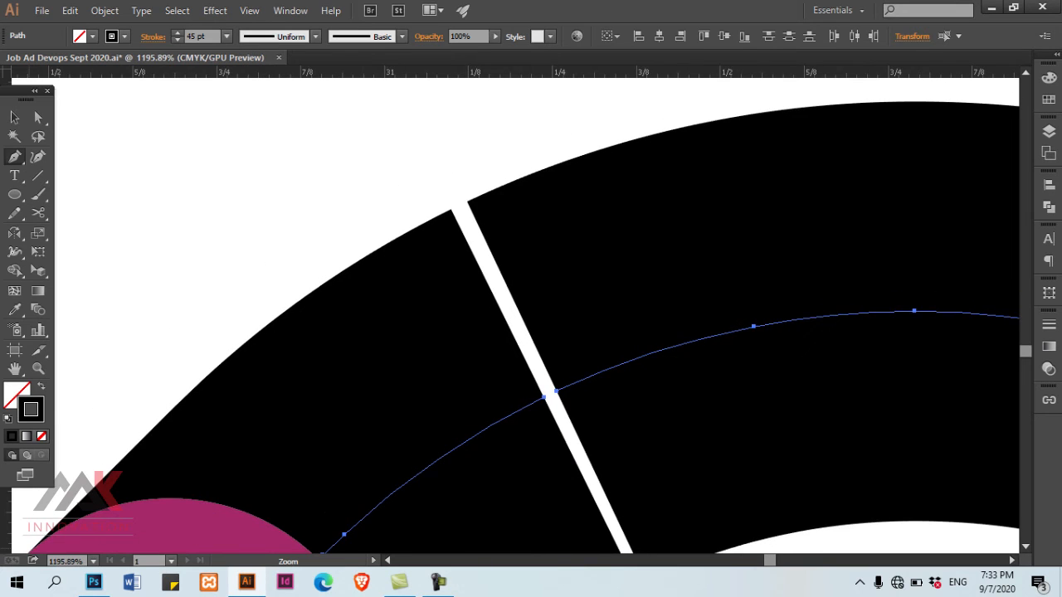
# Give both black paths of the right loop a round cap and round join corners
pyautogui.click(1049, 324)
pyautogui.click(931, 349)
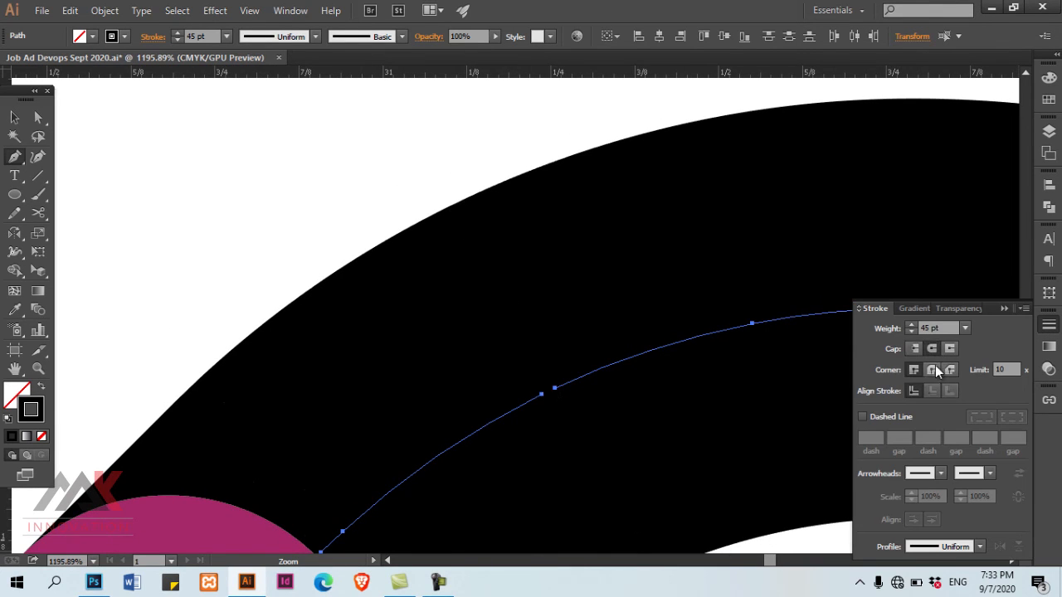
pyautogui.click(935, 366)
pyautogui.hotkey('ctrl', '-')
pyautogui.hotkey('ctrl', '-')
pyautogui.hotkey('ctrl', '-')
# Try to copy the magenta line's stroke to both selected black paths with the Eyedropper
pyautogui.press('i')
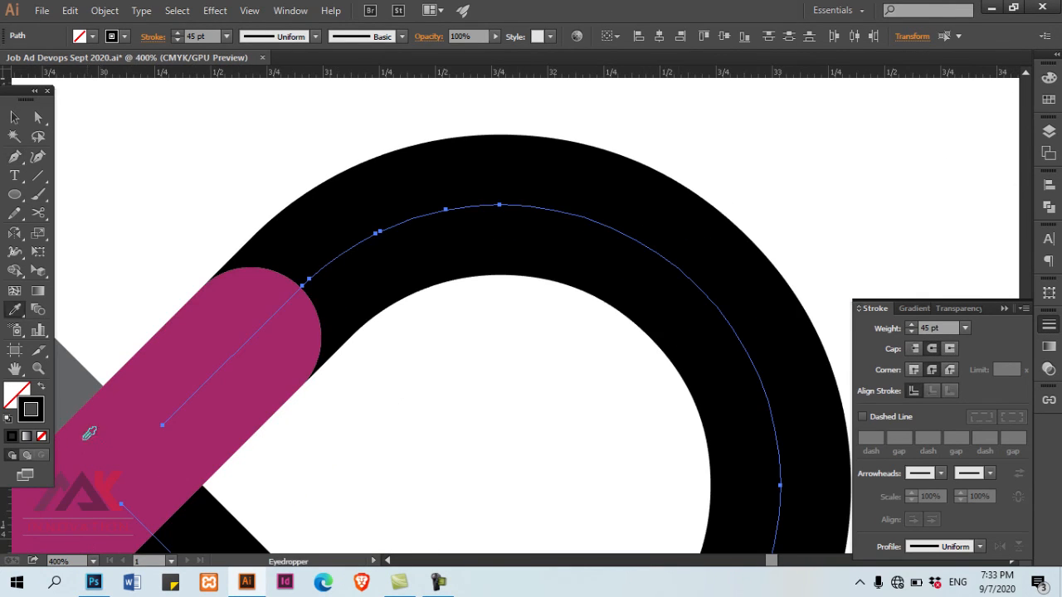
pyautogui.click(86, 466)
pyautogui.press('ctrl')
pyautogui.hotkey('ctrl', 'z')
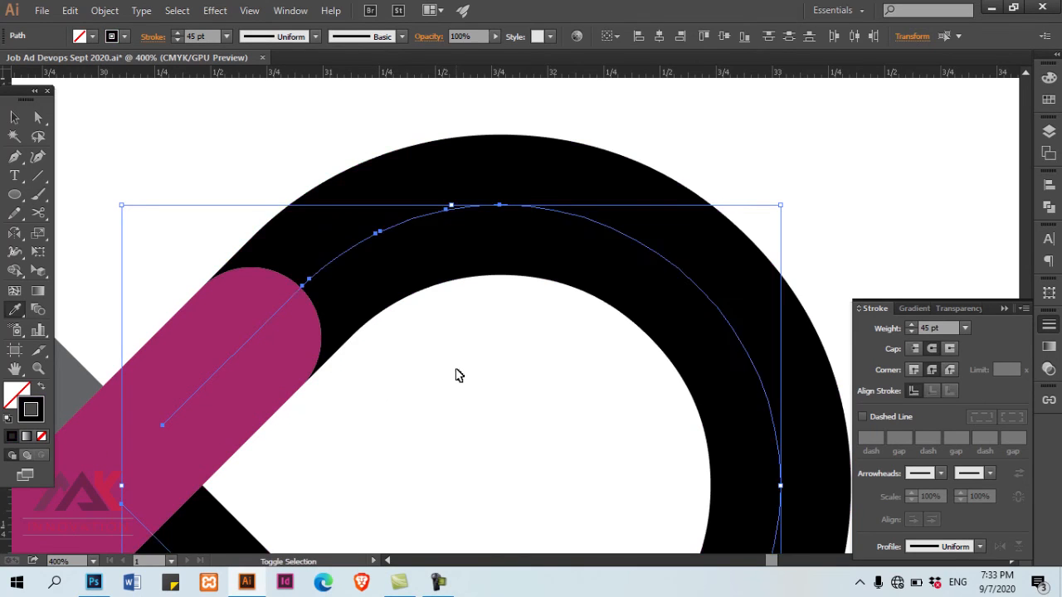
# Copy the magenta line's stroke to only the short black segment extending from its upper end with the Eyedropper, and deselect it
pyautogui.hotkey('ctrl', 'shift', 'a')
pyautogui.press('v')
pyautogui.click(297, 244)
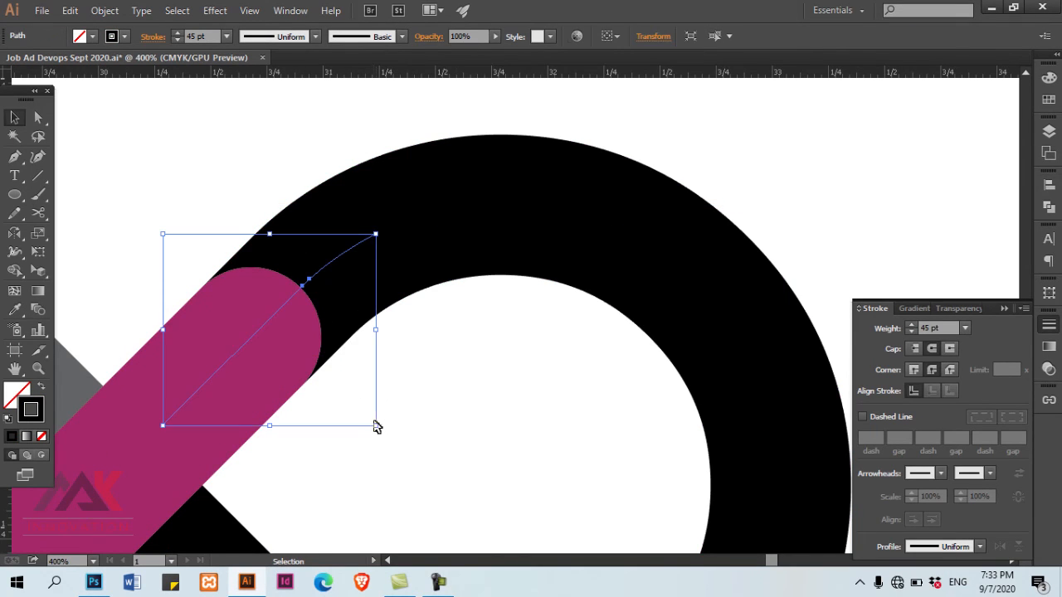
pyautogui.press('i')
pyautogui.click(114, 474)
pyautogui.hotkey('ctrl', 'shift', 'a')
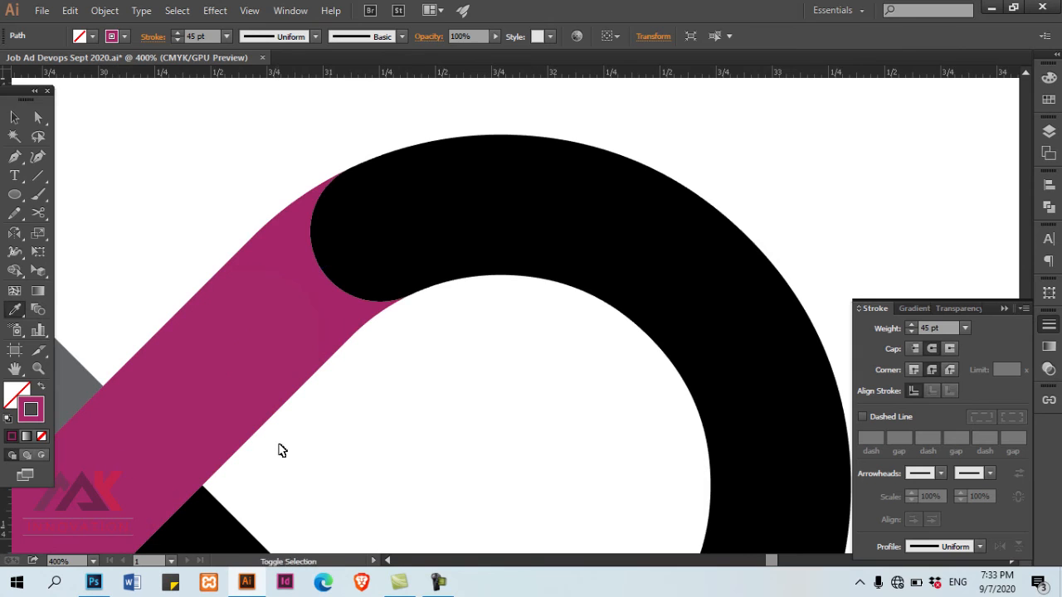
# Try to send the black right loop backward behind the magenta segment
pyautogui.keyDown('ctrl'); pyautogui.keyDown('alt'); pyautogui.click(429, 346); pyautogui.keyUp('alt'); pyautogui.keyUp('ctrl')
pyautogui.keyDown('ctrl'); pyautogui.keyDown('alt'); pyautogui.click(429, 345); pyautogui.keyUp('alt'); pyautogui.keyUp('ctrl')
pyautogui.press('v')
pyautogui.click(652, 201)
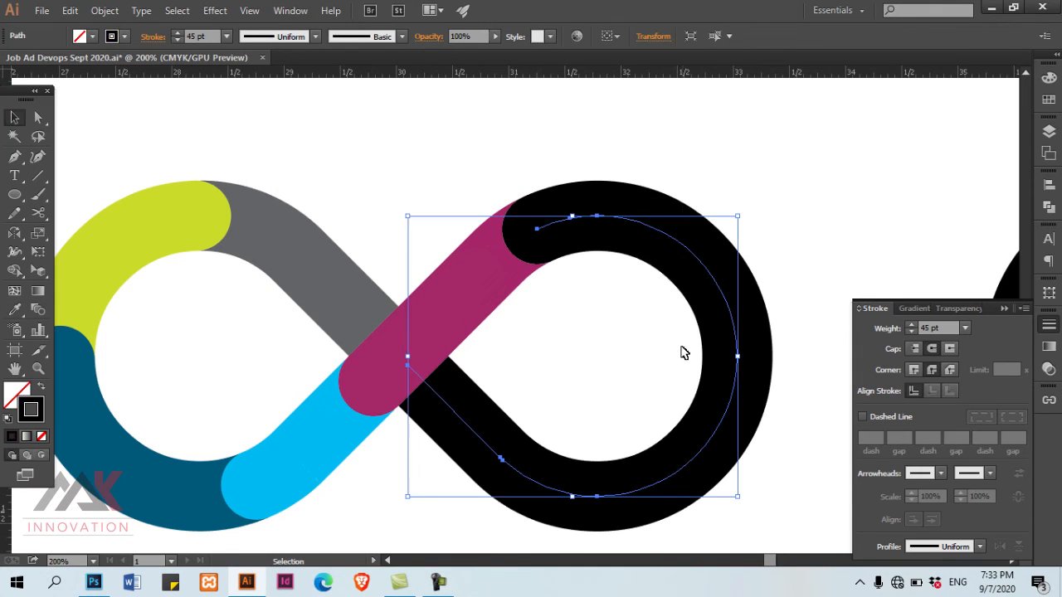
pyautogui.hotkey('ctrl', '[')
pyautogui.click(682, 348)
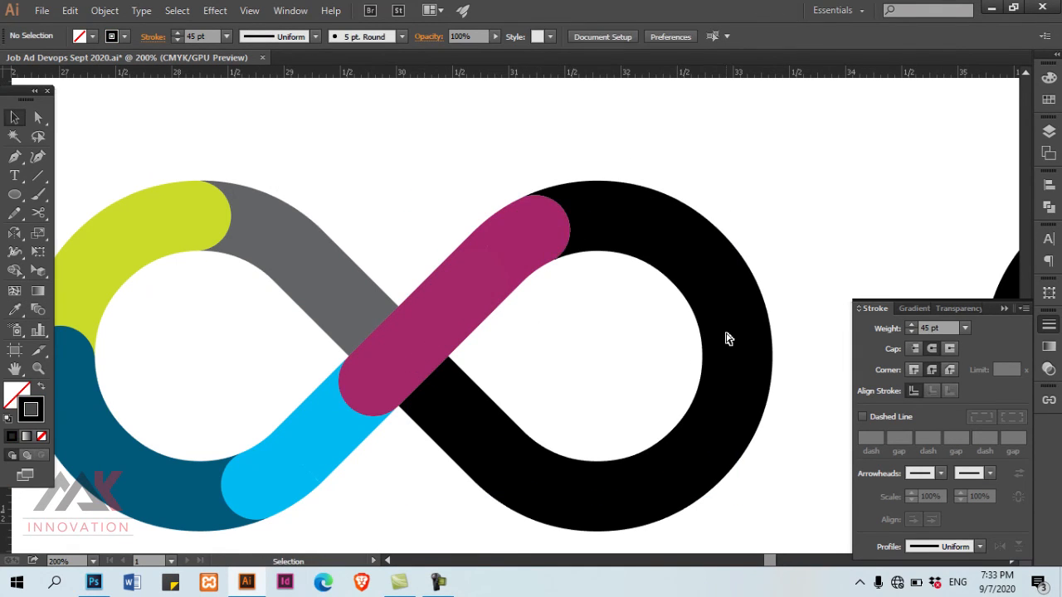
pyautogui.hotkey('ctrl', 'z')
# Undo the last stacking change of the black right loop and select that long black path
pyautogui.moveTo(400, 349); pyautogui.dragTo(679, 262)
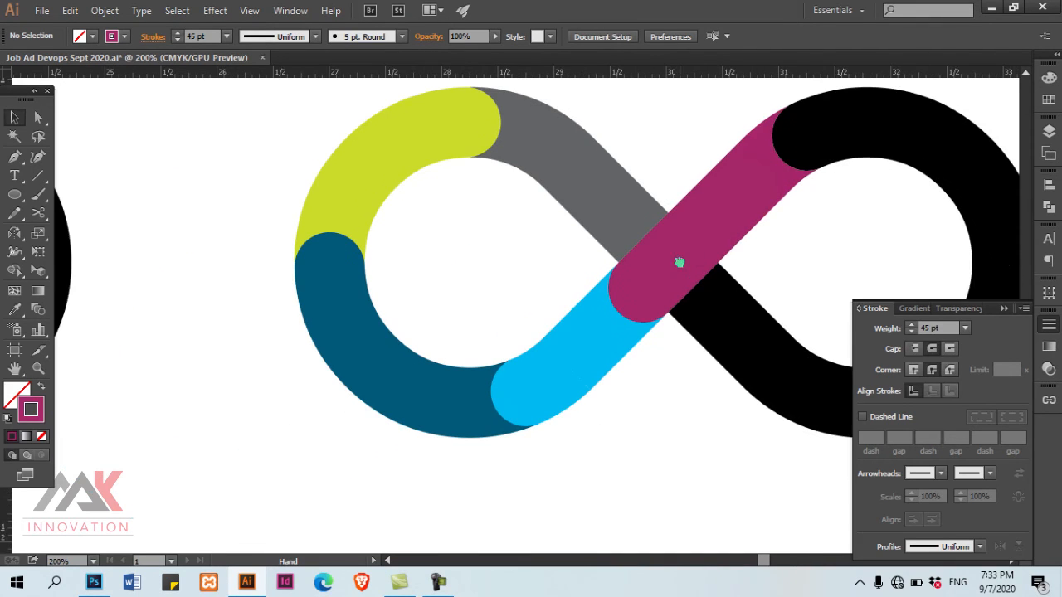
pyautogui.moveTo(805, 165); pyautogui.dragTo(539, 223)
pyautogui.click(576, 192)
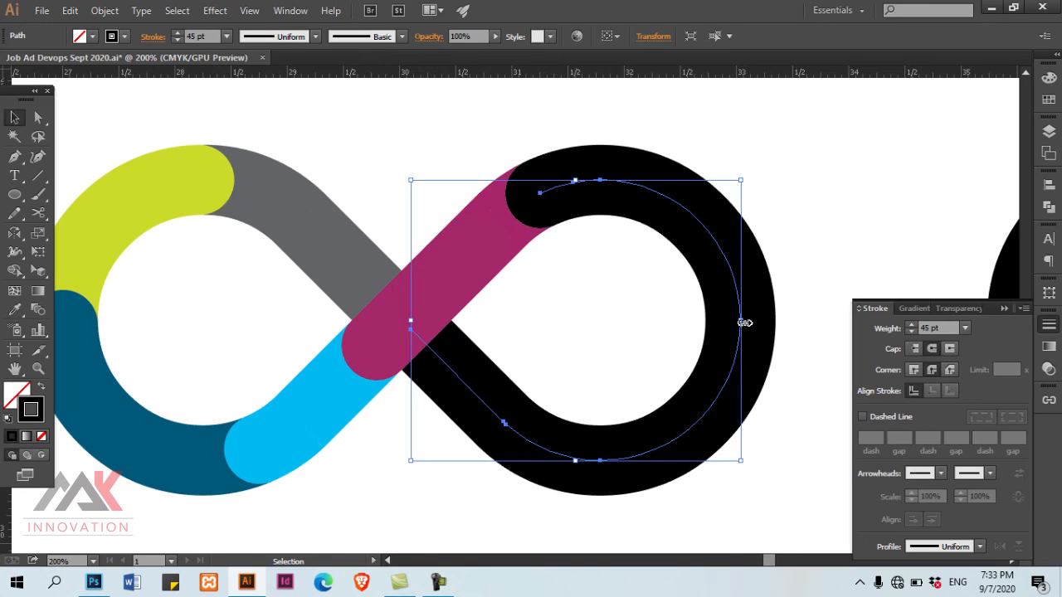
pyautogui.hotkey('ctrl', '-')
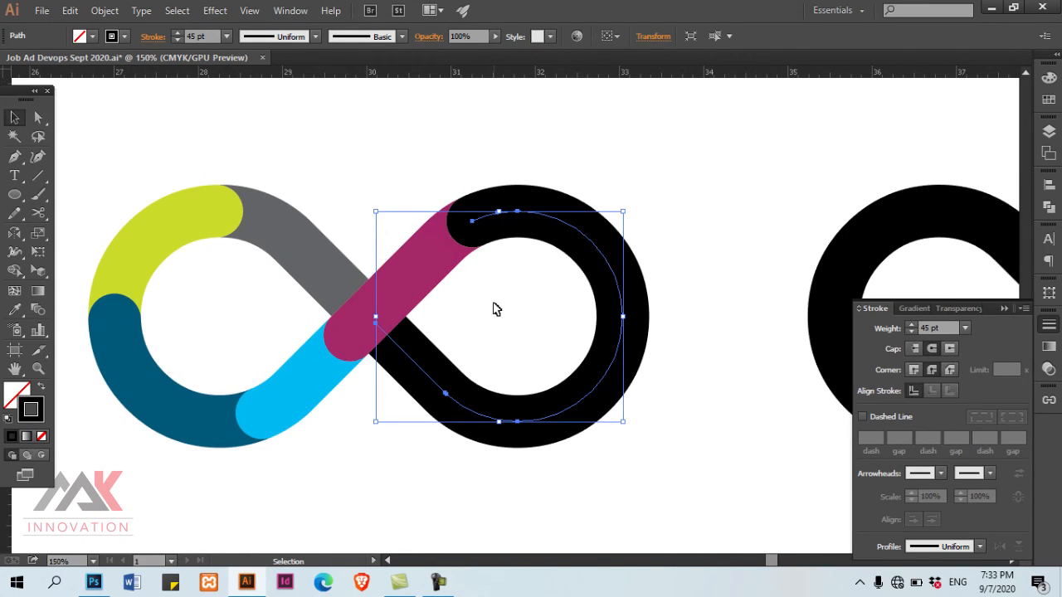
pyautogui.click(673, 178)
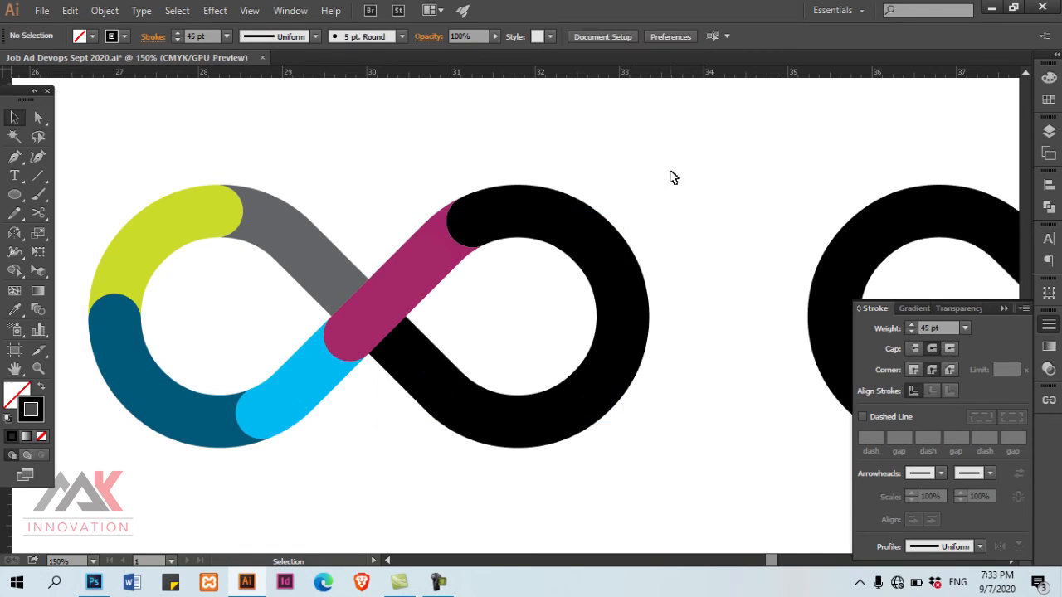
pyautogui.click(438, 299)
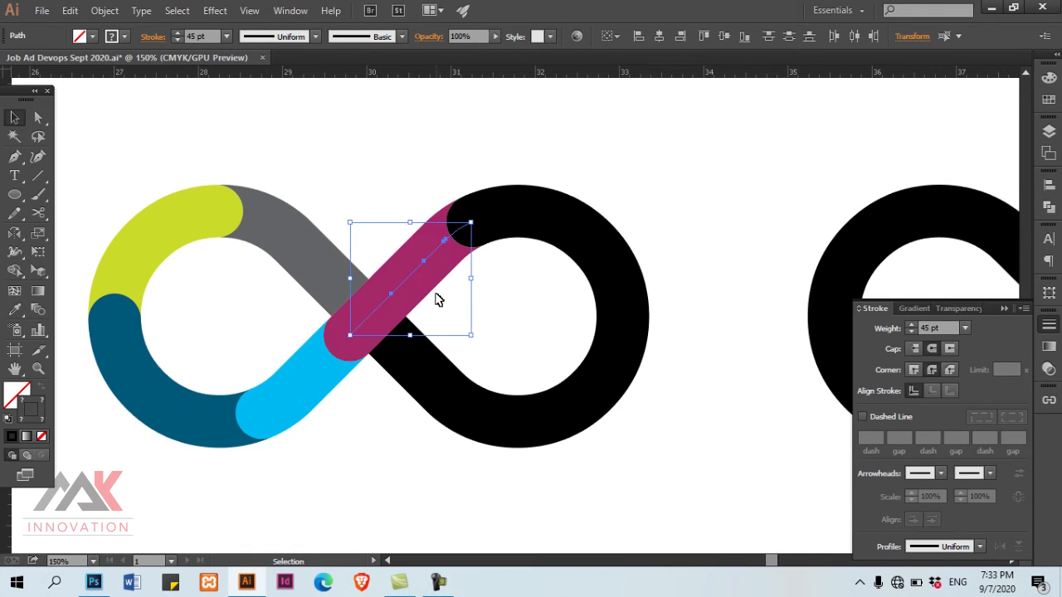
pyautogui.click(582, 236)
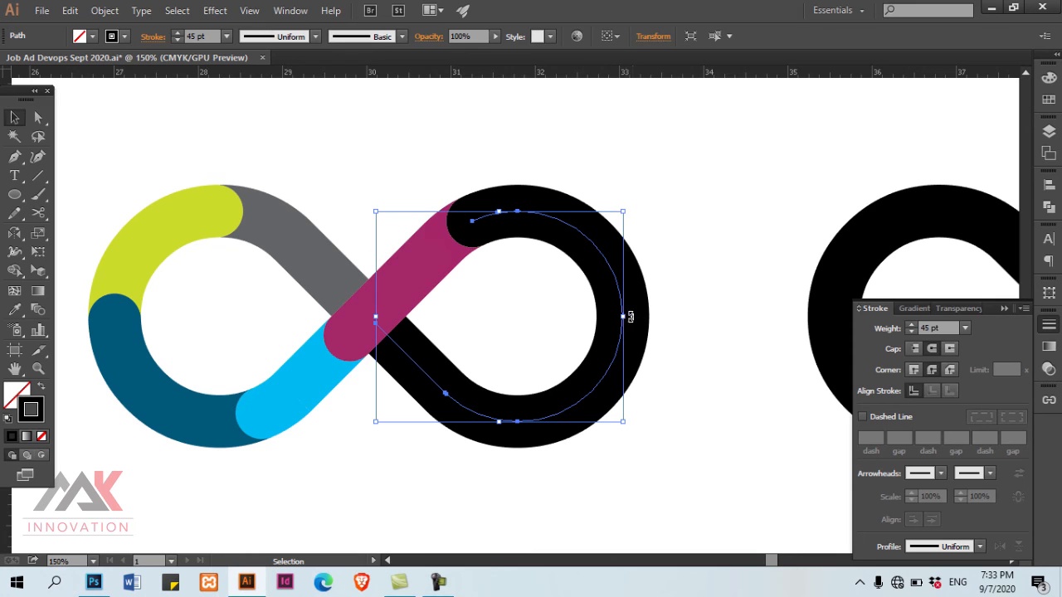
# Try to add an anchor point just above the rightmost anchor of the black right loop with the Pen tool
pyautogui.scroll(8, 631, 316)
pyautogui.press('p')
pyautogui.keyDown('ctrl'); pyautogui.click(699, 277); pyautogui.keyUp('ctrl')
pyautogui.moveTo(829, 348); pyautogui.dragTo(465, 210)
pyautogui.moveTo(394, 195); pyautogui.dragTo(652, 287)
pyautogui.moveTo(438, 202); pyautogui.dragTo(827, 327)
pyautogui.moveTo(826, 328); pyautogui.dragTo(751, 356)
pyautogui.moveTo(461, 362); pyautogui.dragTo(751, 495)
pyautogui.moveTo(749, 493); pyautogui.dragTo(433, 266)
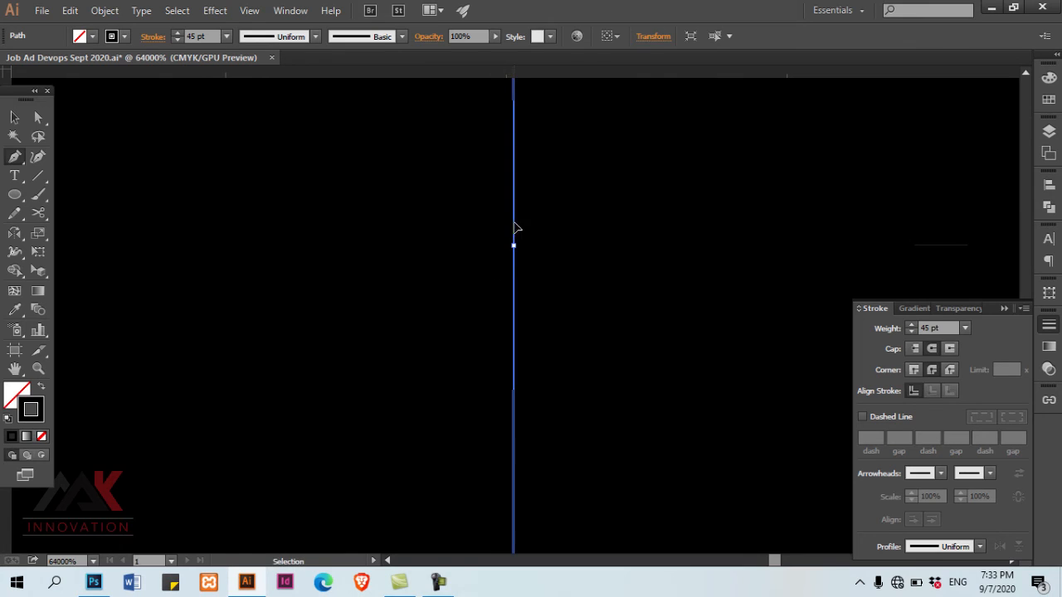
pyautogui.click(514, 233)
pyautogui.moveTo(605, 295); pyautogui.dragTo(508, 445)
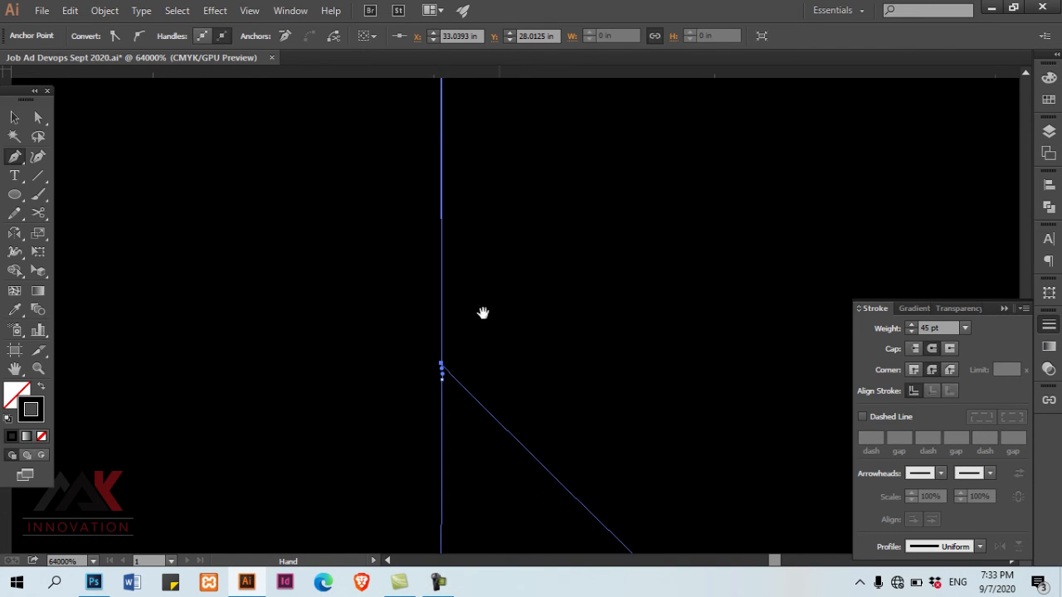
pyautogui.click(442, 379)
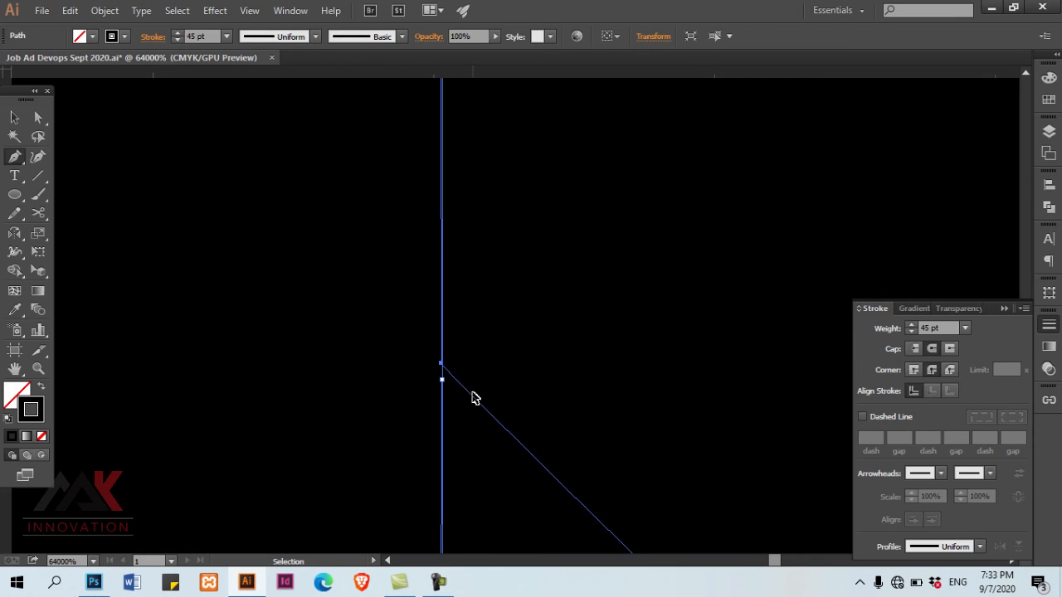
# Undo the last edit at the loop's rightmost point and try adding the anchor again in Outline view
pyautogui.hotkey('ctrl', 'y')
pyautogui.hotkey('ctrl', 'z')
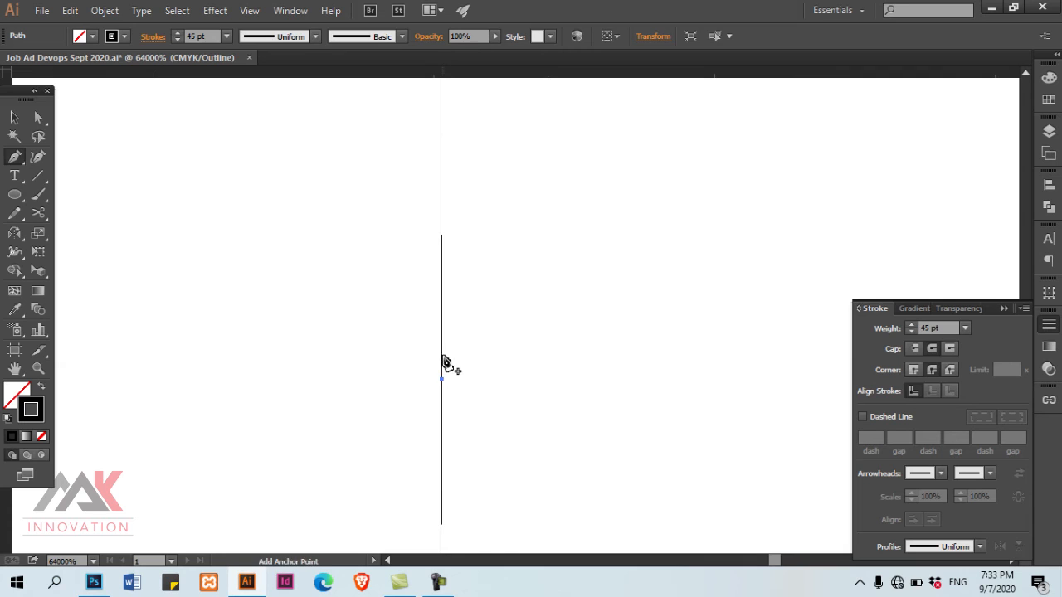
pyautogui.click(443, 356)
pyautogui.scroll(-1, 554, 384)
pyautogui.scroll(-2, 553, 384)
pyautogui.moveTo(324, 147); pyautogui.dragTo(451, 278)
pyautogui.hotkey('ctrl', 'z')
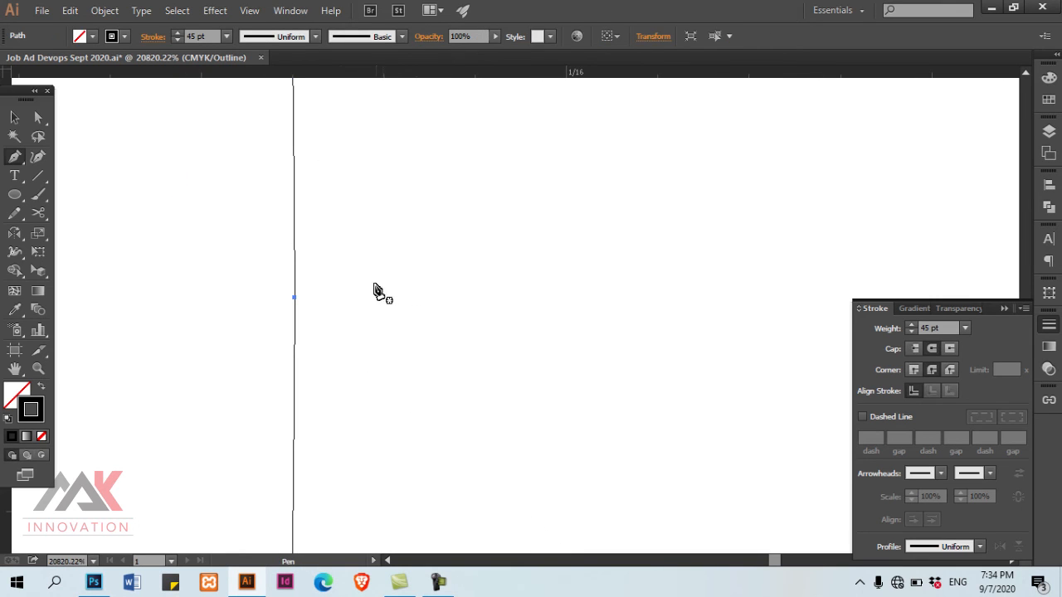
# Add an anchor point just above the right loop's rightmost anchor and return to Preview view
pyautogui.click(295, 270)
pyautogui.keyDown('ctrl'); pyautogui.keyDown('alt'); pyautogui.click(453, 319); pyautogui.keyUp('alt'); pyautogui.keyUp('ctrl')
pyautogui.keyDown('ctrl'); pyautogui.keyDown('alt'); pyautogui.click(453, 320); pyautogui.keyUp('alt'); pyautogui.keyUp('ctrl')
pyautogui.keyDown('ctrl'); pyautogui.keyDown('alt'); pyautogui.click(453, 319); pyautogui.keyUp('alt'); pyautogui.keyUp('ctrl')
pyautogui.keyDown('ctrl'); pyautogui.keyDown('alt'); pyautogui.click(453, 319); pyautogui.keyUp('alt'); pyautogui.keyUp('ctrl')
pyautogui.keyDown('ctrl'); pyautogui.keyDown('alt'); pyautogui.click(453, 320); pyautogui.keyUp('alt'); pyautogui.keyUp('ctrl')
pyautogui.keyDown('ctrl'); pyautogui.keyDown('alt'); pyautogui.click(453, 320); pyautogui.keyUp('alt'); pyautogui.keyUp('ctrl')
pyautogui.keyDown('ctrl'); pyautogui.keyDown('alt'); pyautogui.click(453, 319); pyautogui.keyUp('alt'); pyautogui.keyUp('ctrl')
pyautogui.keyDown('ctrl'); pyautogui.keyDown('alt'); pyautogui.click(453, 319); pyautogui.keyUp('alt'); pyautogui.keyUp('ctrl')
pyautogui.keyDown('ctrl'); pyautogui.keyDown('alt'); pyautogui.click(453, 319); pyautogui.keyUp('alt'); pyautogui.keyUp('ctrl')
pyautogui.keyDown('ctrl'); pyautogui.keyDown('alt'); pyautogui.click(453, 319); pyautogui.keyUp('alt'); pyautogui.keyUp('ctrl')
pyautogui.hotkey('ctrl', 'y')
pyautogui.moveTo(602, 298); pyautogui.dragTo(474, 338)
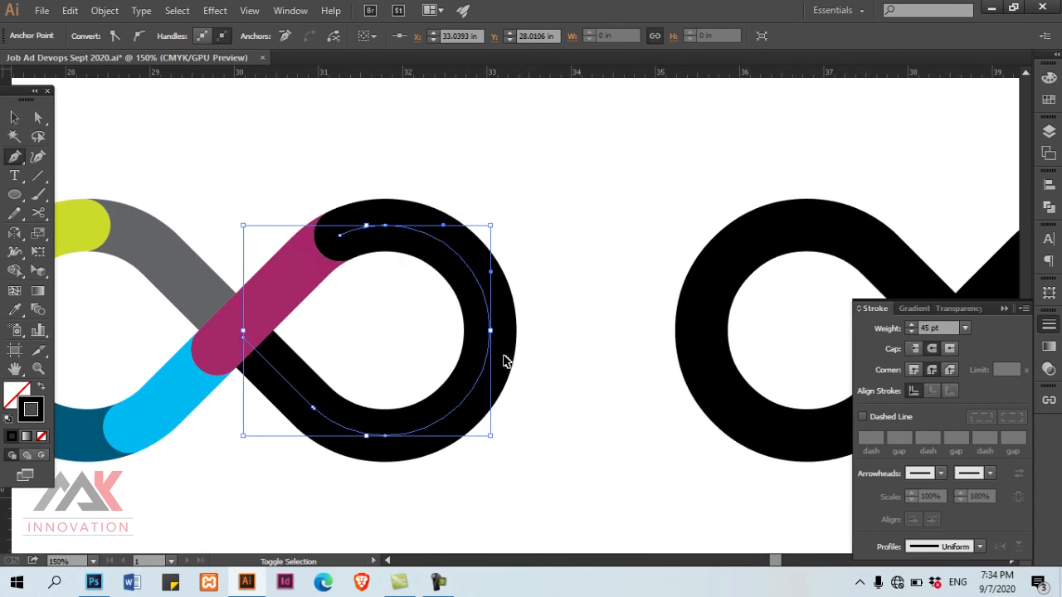
# Add another anchor slightly higher on the black loop's right side and delete the short segment below it to split the path
pyautogui.hotkey('ctrl', 'shift', 'a')
pyautogui.keyDown('ctrl'); pyautogui.click(510, 346); pyautogui.keyUp('ctrl')
pyautogui.keyDown('ctrl'); pyautogui.click(495, 346); pyautogui.keyUp('ctrl')
pyautogui.hotkey('ctrl', 'a')
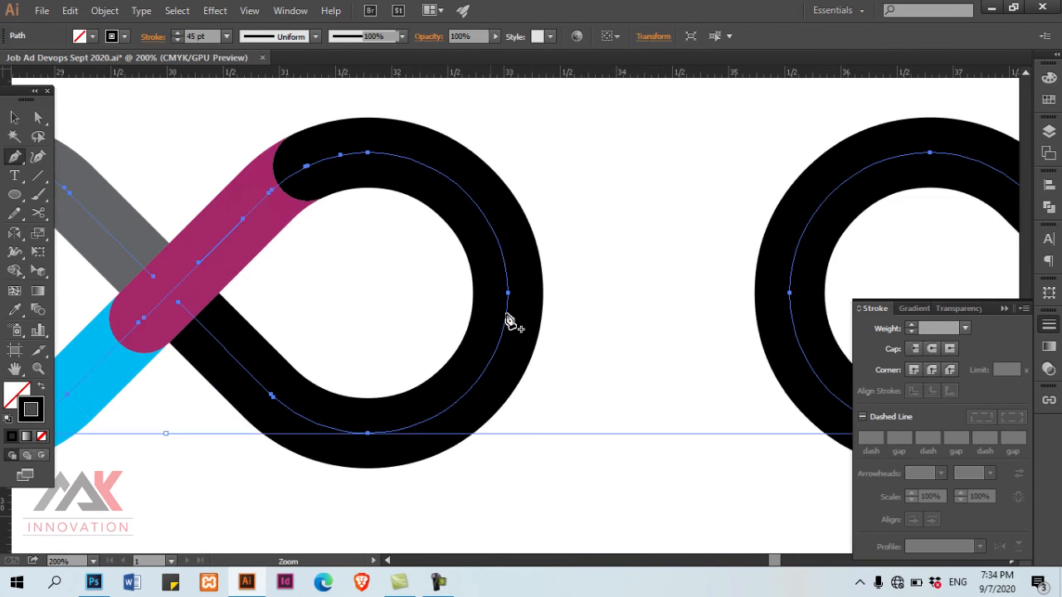
pyautogui.press('a')
pyautogui.click(508, 318)
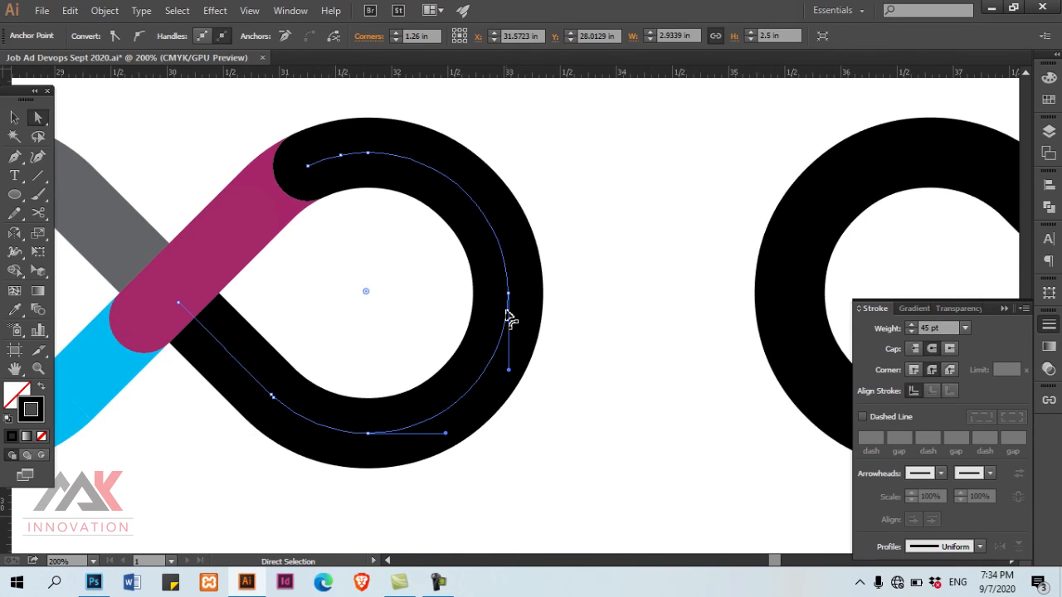
pyautogui.press('p')
pyautogui.keyDown('ctrl'); pyautogui.click(501, 315); pyautogui.keyUp('ctrl')
pyautogui.moveTo(503, 312); pyautogui.dragTo(502, 346)
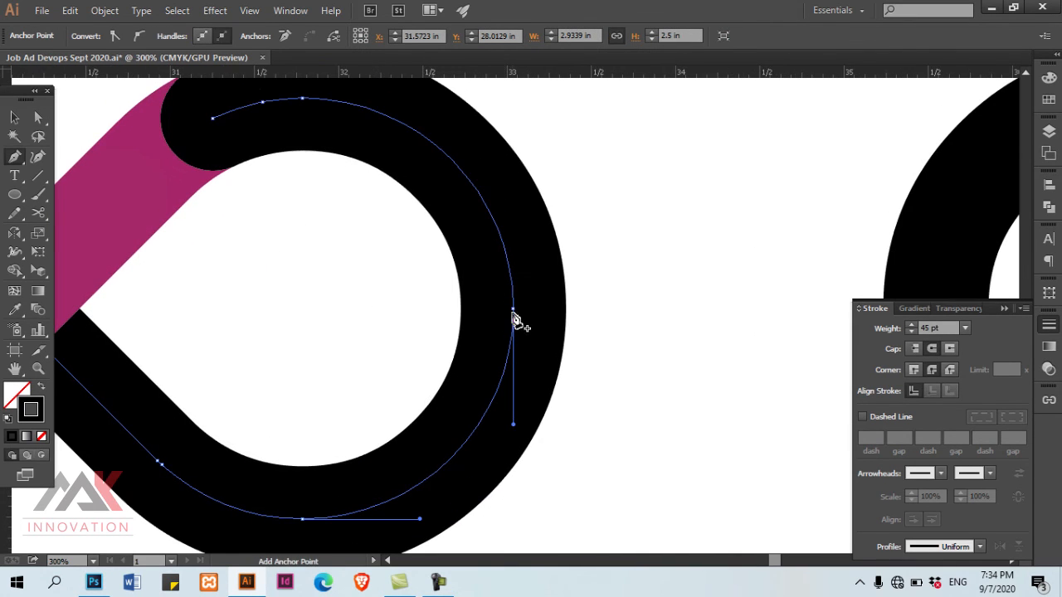
pyautogui.click(512, 299)
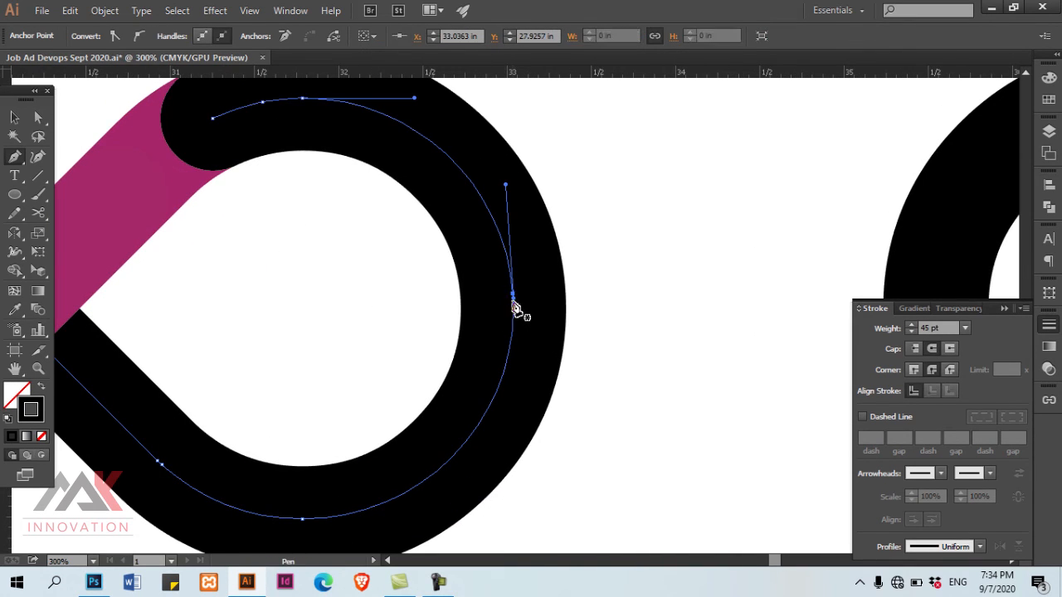
pyautogui.click(512, 302)
pyautogui.click(515, 303)
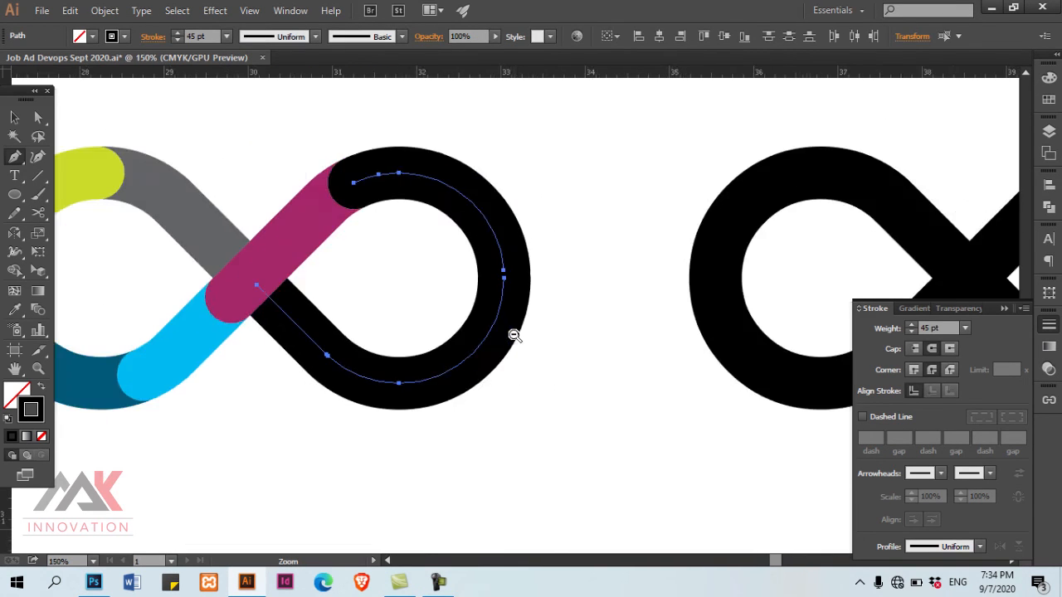
# Copy the cyan segment's stroke to the upper black part of the right loop with the Eyedropper, and deselect it
pyautogui.hotkey('ctrl', '-')
pyautogui.hotkey('ctrl', '-')
pyautogui.hotkey('ctrl', '-')
pyautogui.press('v')
pyautogui.click(479, 226)
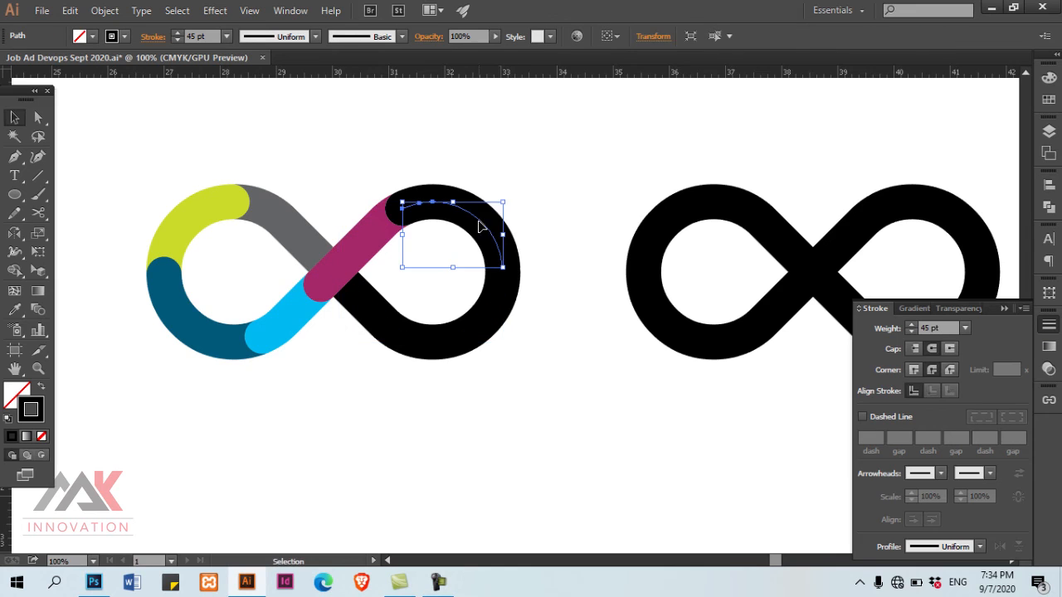
pyautogui.press('i')
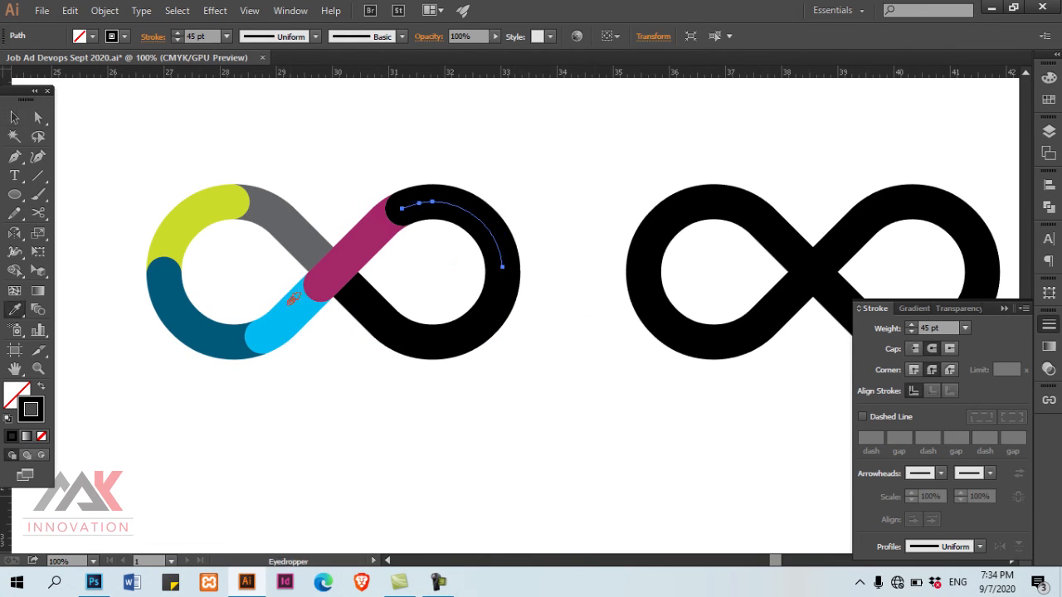
pyautogui.click(287, 311)
pyautogui.hotkey('ctrl', 'shift', 'a')
pyautogui.press('v')
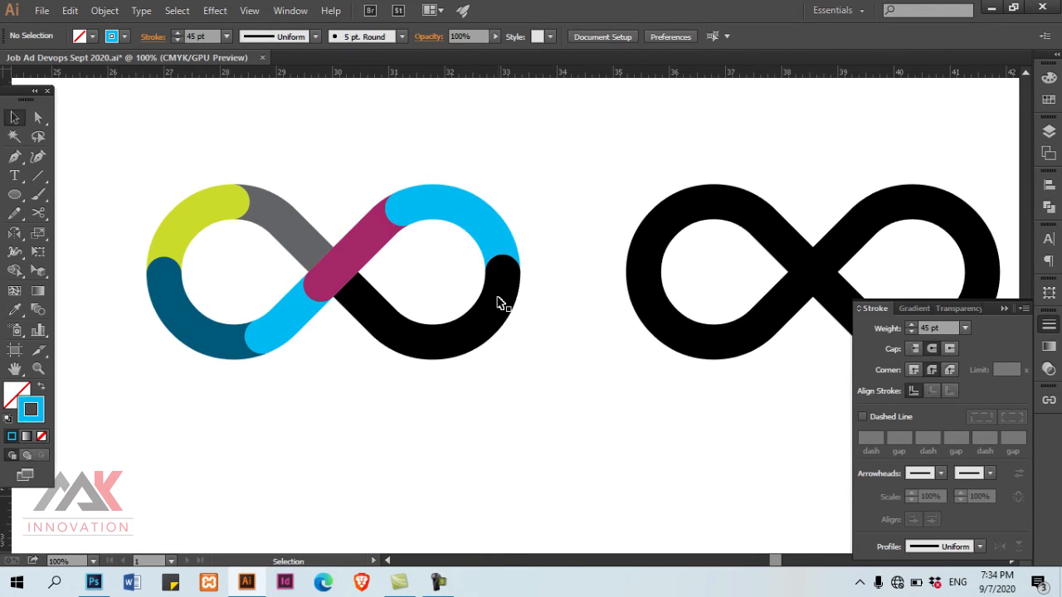
# Try to send the lower black part of the right loop to the back, behind the cyan arc
pyautogui.click(498, 305)
pyautogui.hotkey('ctrl', 'shift', '[')
pyautogui.hotkey('ctrl', 'shift', 'a')
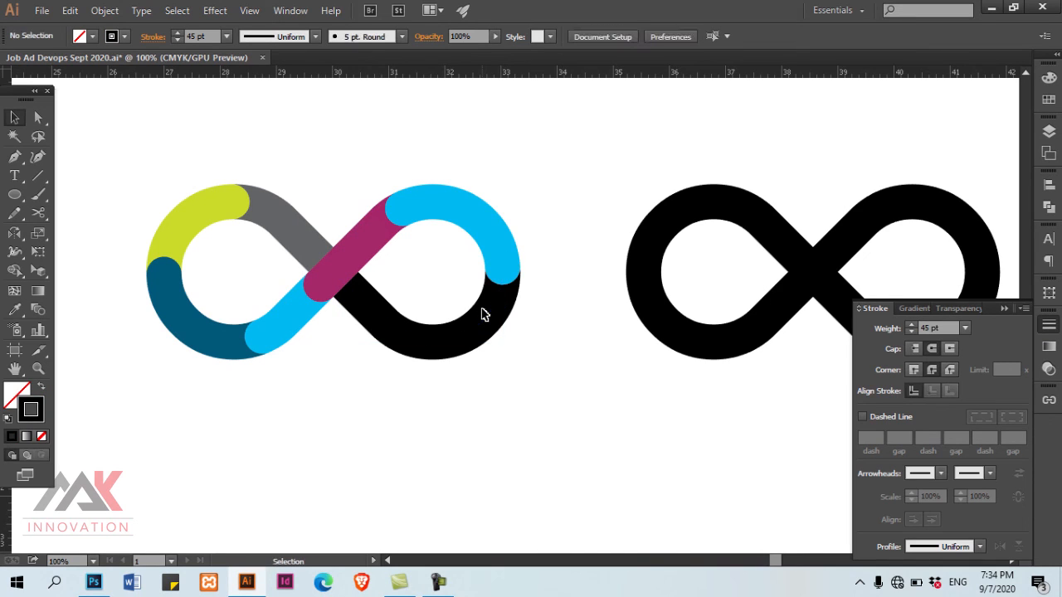
pyautogui.hotkey('ctrl', 'z')
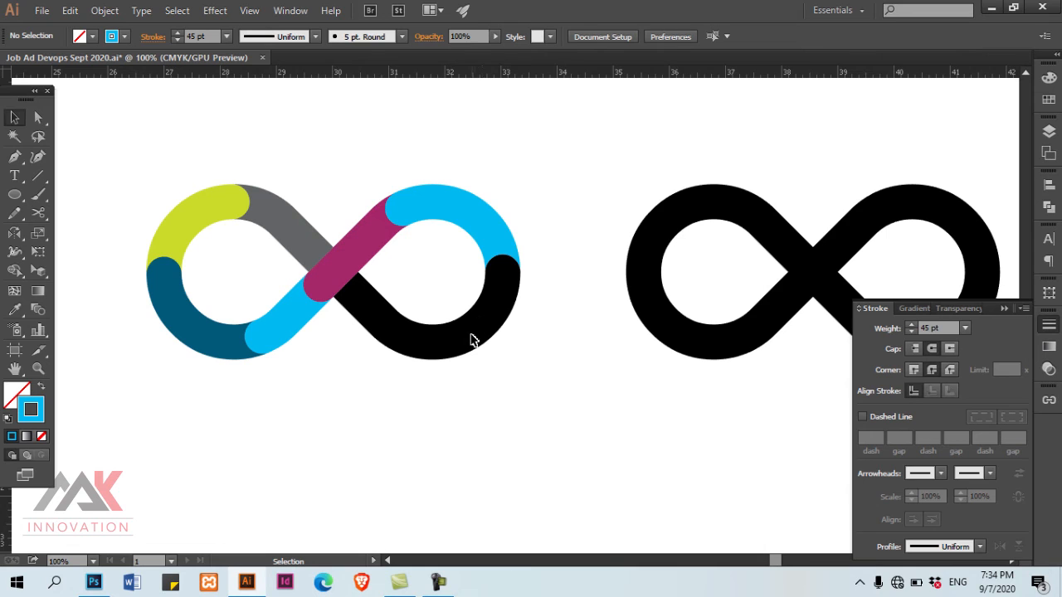
# Add an anchor point just beside the lowest anchor of the remaining black path with the Pen tool
pyautogui.click(445, 338)
pyautogui.press('p')
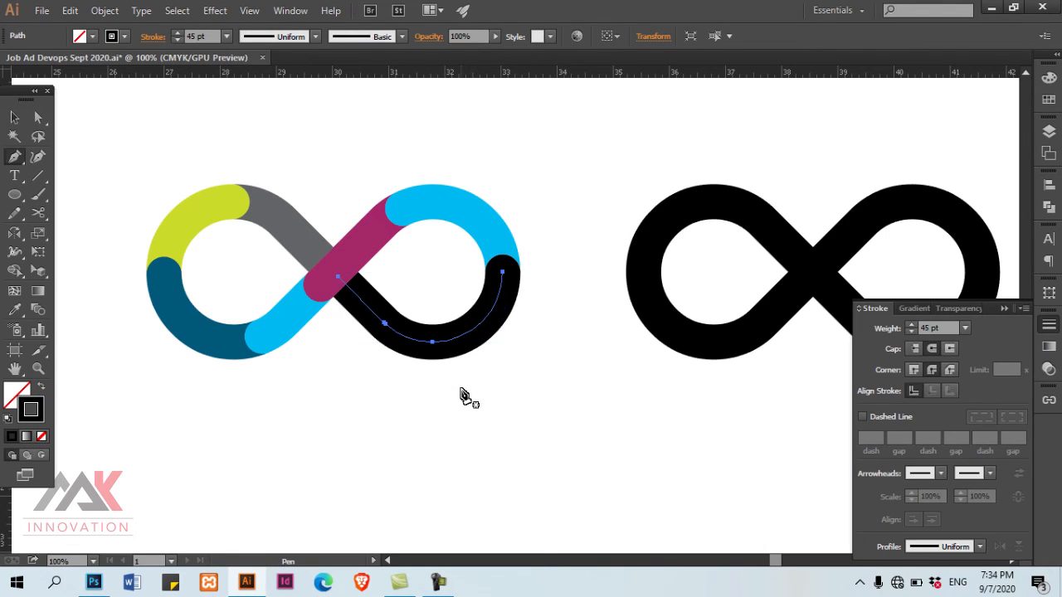
pyautogui.scroll(3, 403, 337)
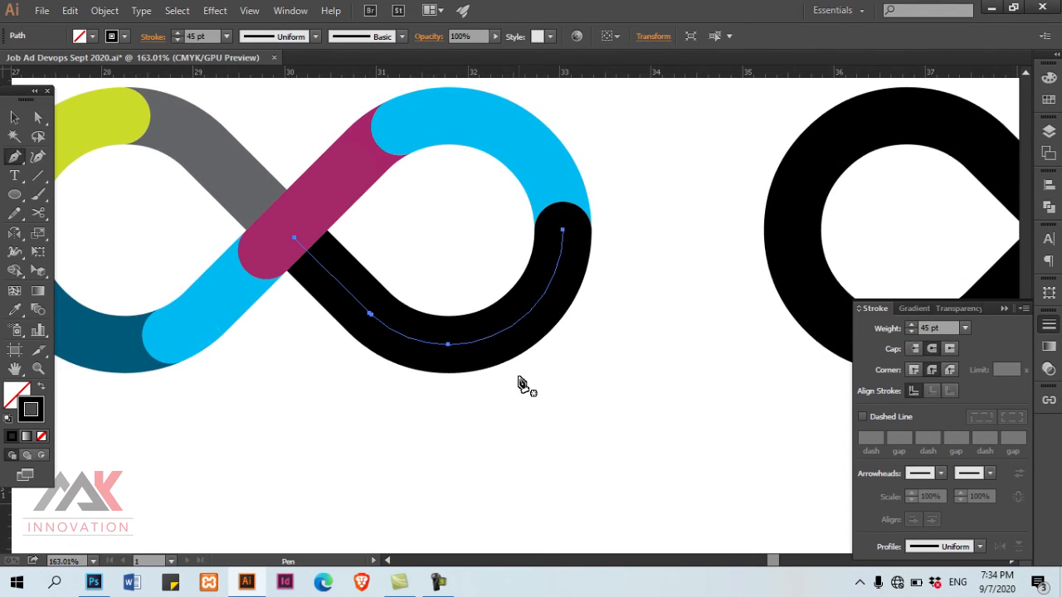
pyautogui.scroll(2, 502, 361)
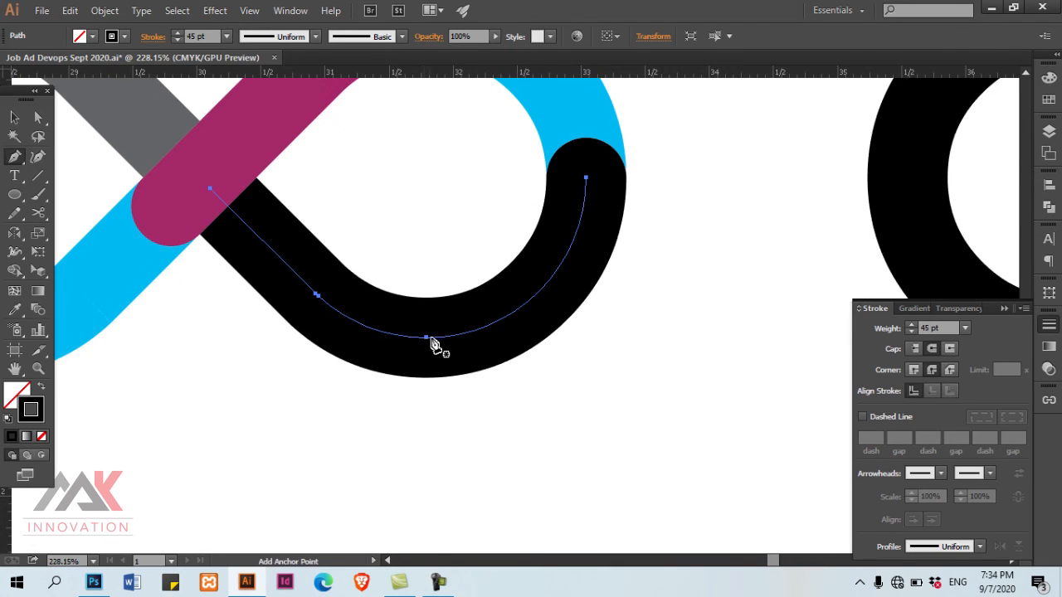
pyautogui.scroll(4, 434, 345)
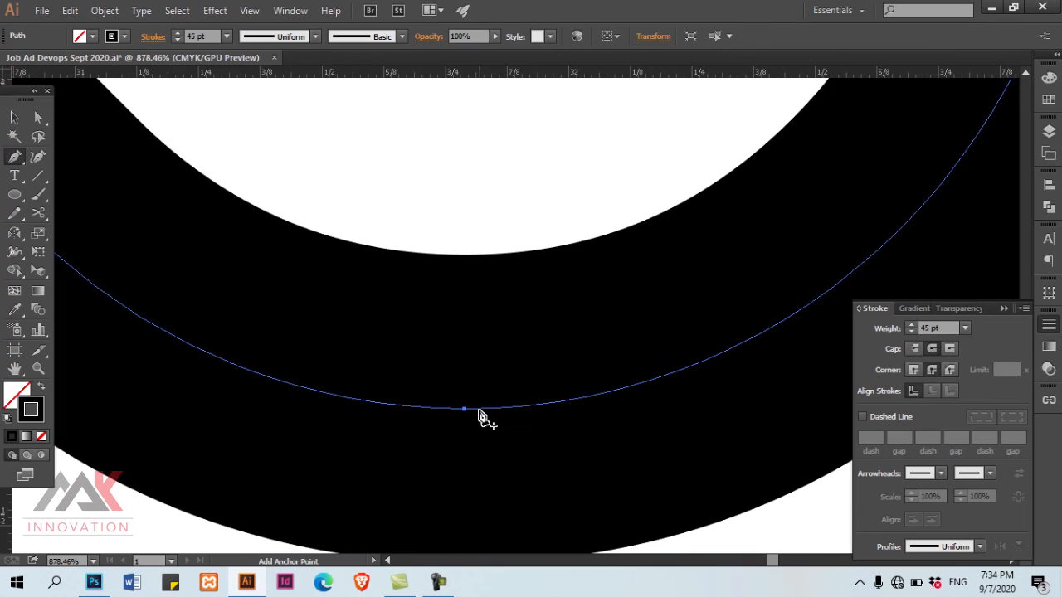
pyautogui.click(477, 409)
# Split the black path by deleting the short segment between its two lowest anchors in Outline view
pyautogui.click(475, 410)
pyautogui.hotkey('ctrl', 'z')
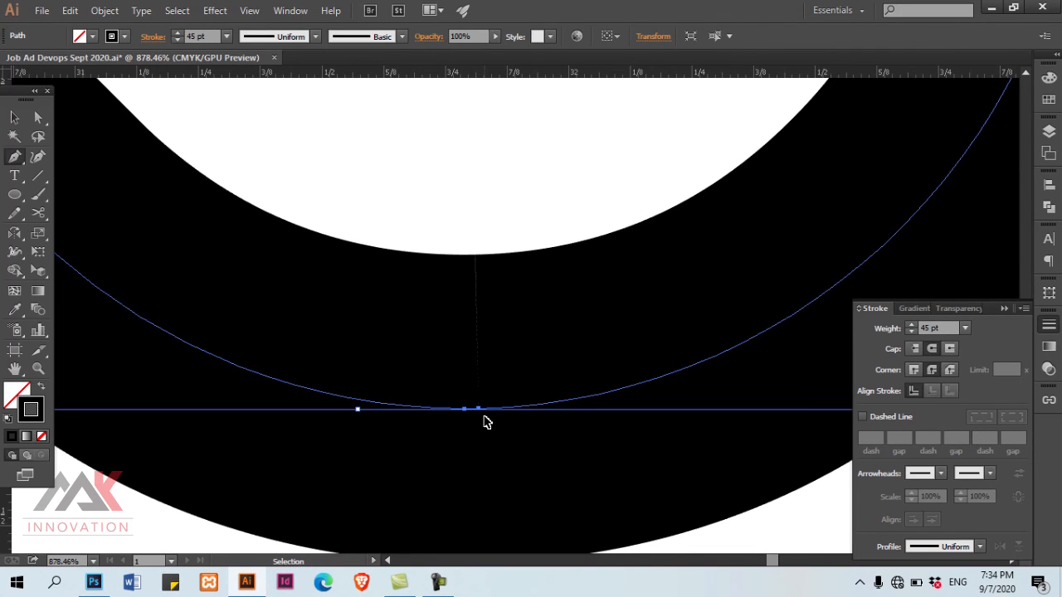
pyautogui.hotkey('ctrl', 'y')
pyautogui.moveTo(474, 407); pyautogui.dragTo(650, 439)
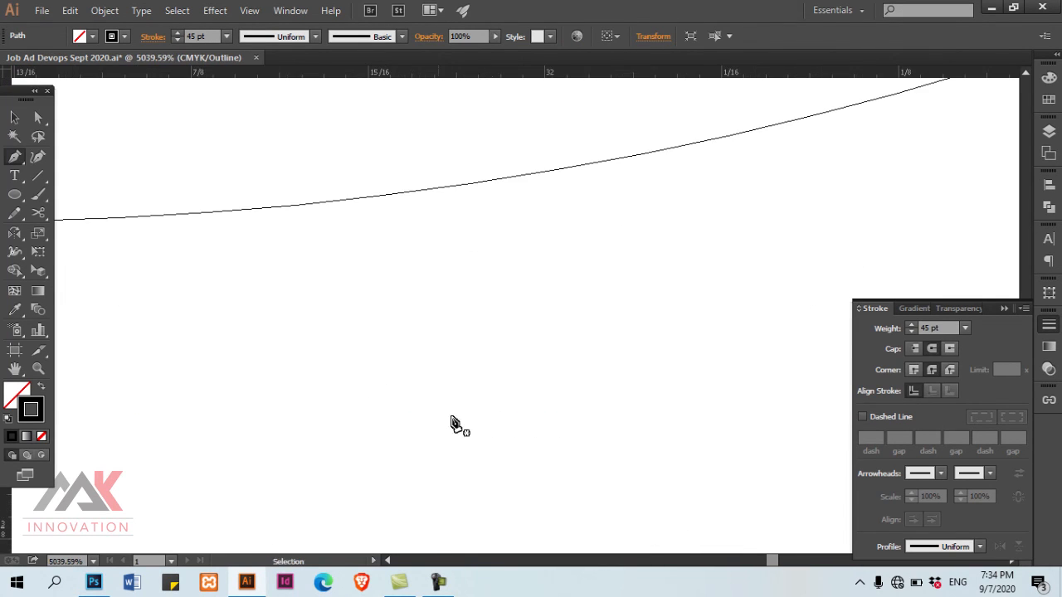
pyautogui.keyDown('alt'); pyautogui.click(460, 328); pyautogui.keyUp('alt')
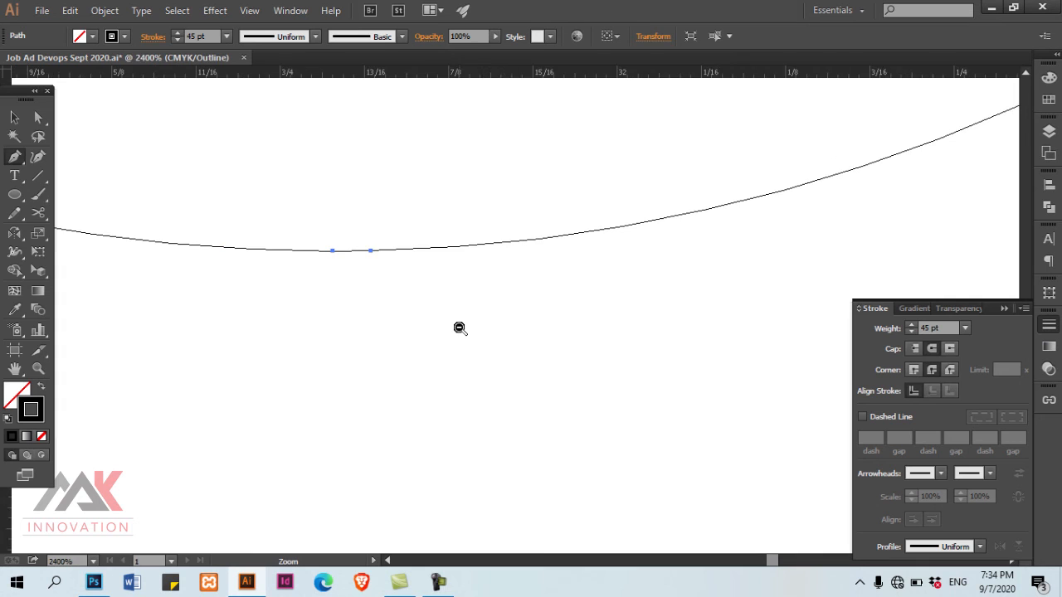
pyautogui.click(351, 253)
pyautogui.click(350, 253)
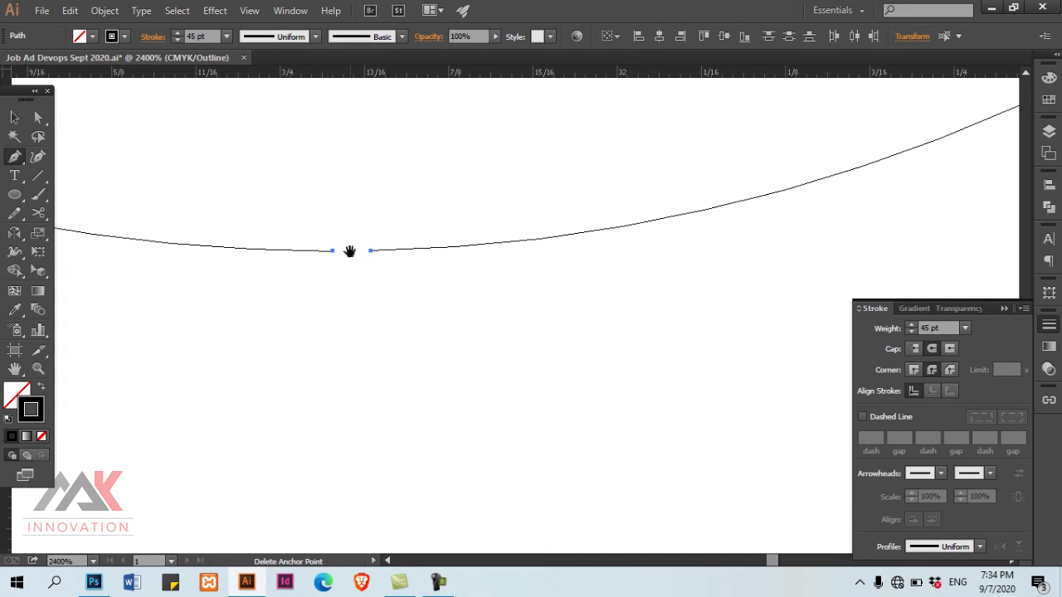
# Return to Preview view with the whole infinity symbol in sight and clear the selection
pyautogui.keyDown('ctrl'); pyautogui.keyDown('alt'); pyautogui.click(439, 299); pyautogui.keyUp('alt'); pyautogui.keyUp('ctrl')
pyautogui.keyDown('ctrl'); pyautogui.keyDown('alt'); pyautogui.click(440, 301); pyautogui.keyUp('alt'); pyautogui.keyUp('ctrl')
pyautogui.keyDown('ctrl'); pyautogui.keyDown('alt'); pyautogui.click(439, 301); pyautogui.keyUp('alt'); pyautogui.keyUp('ctrl')
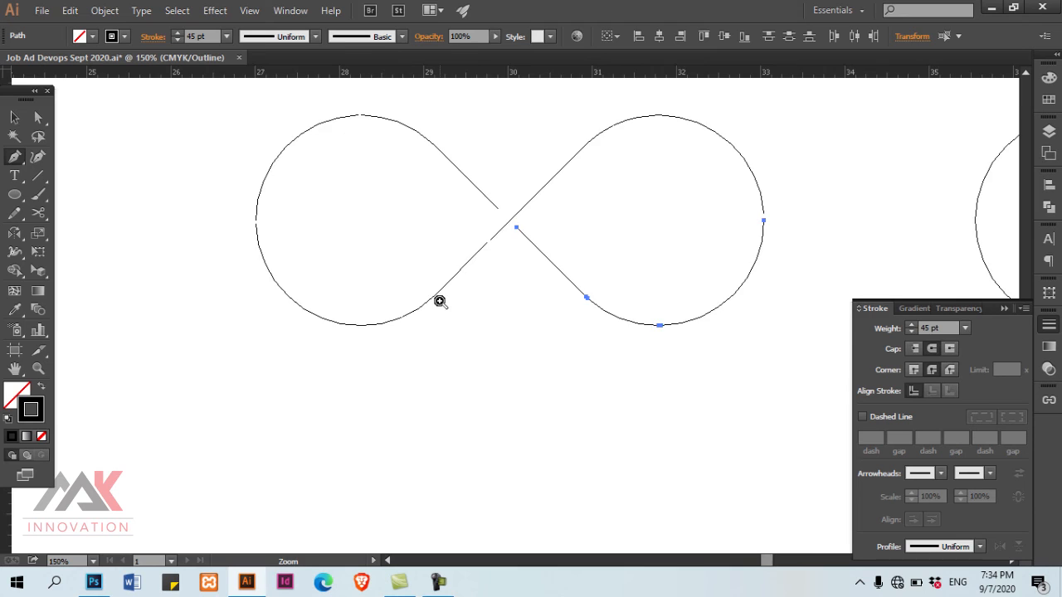
pyautogui.hotkey('ctrl', 'y')
pyautogui.keyDown('ctrl'); pyautogui.keyDown('alt'); pyautogui.click(545, 295); pyautogui.keyUp('alt'); pyautogui.keyUp('ctrl')
pyautogui.hotkey('ctrl', 'shift', 'a')
# Sample the left loop's dark blue onto the lower-right black arc with the Eyedropper, swap fill and stroke, and deselect
pyautogui.press('v')
pyautogui.moveTo(603, 284); pyautogui.dragTo(631, 350)
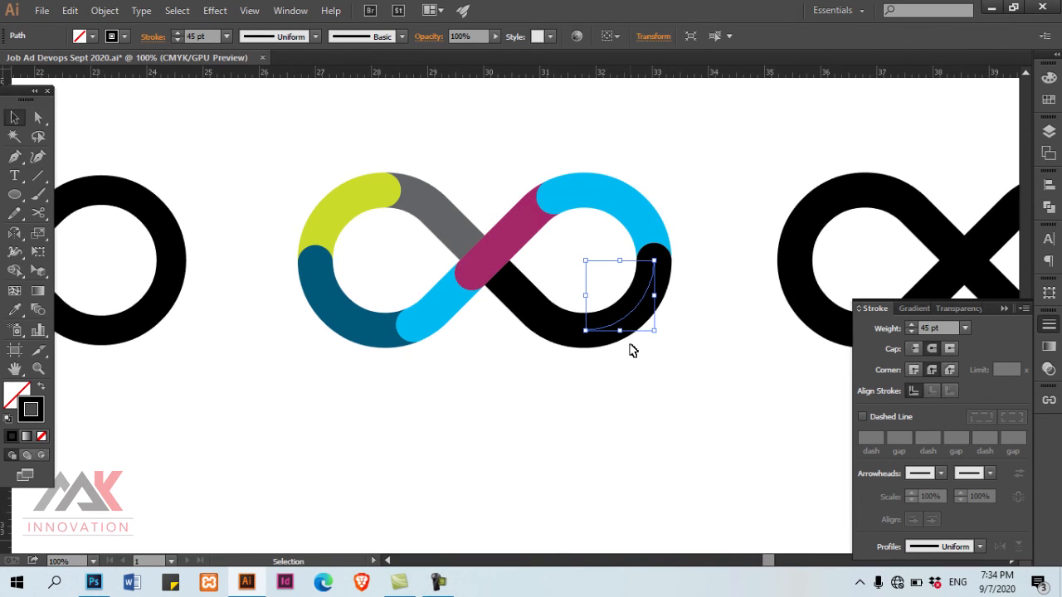
pyautogui.press('o')
pyautogui.press('i')
pyautogui.click(324, 307)
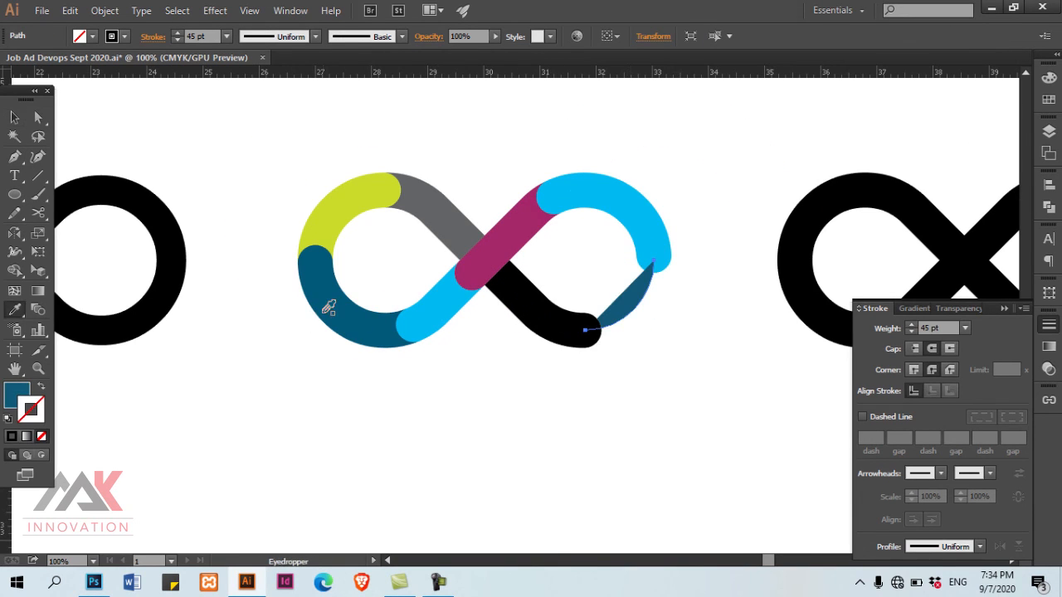
pyautogui.hotkey('shift', 'x')
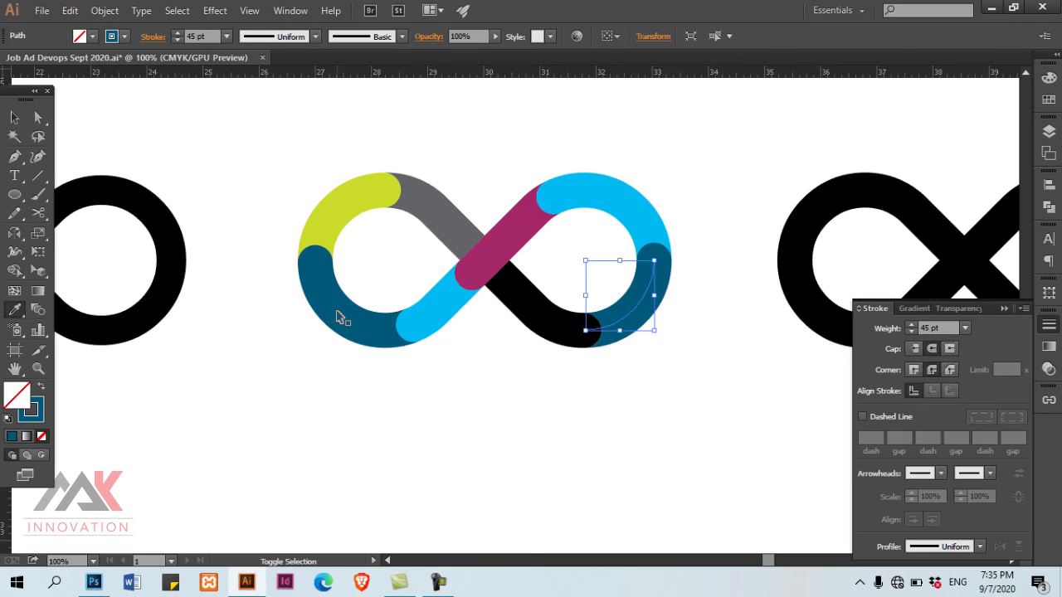
pyautogui.press('v')
pyautogui.click(700, 346)
# Sample the right loop's light blue onto the remaining black lower segment with the Eyedropper
pyautogui.moveTo(549, 282); pyautogui.dragTo(512, 323)
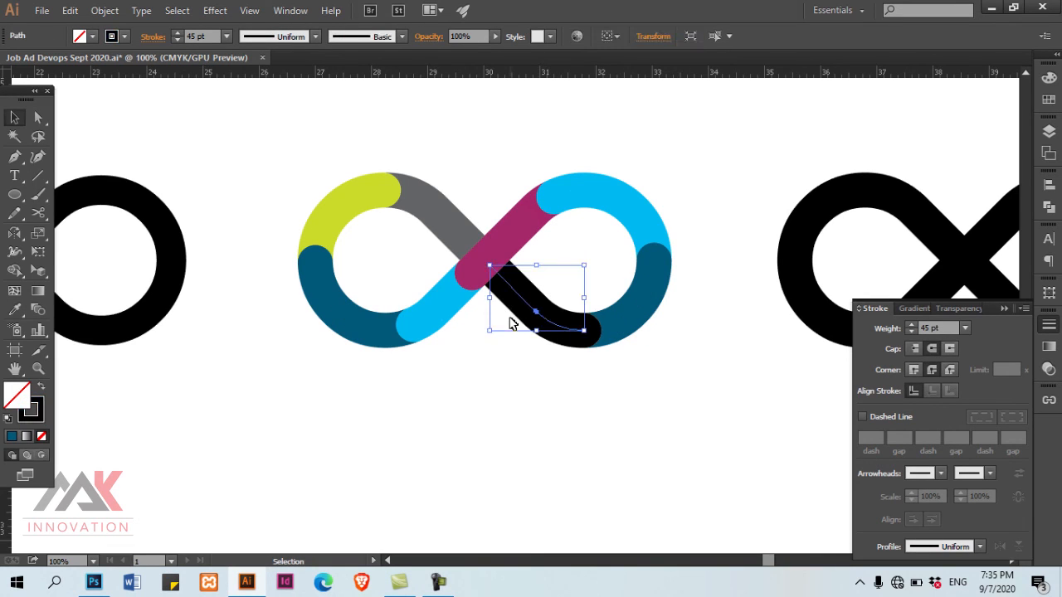
pyautogui.press('i')
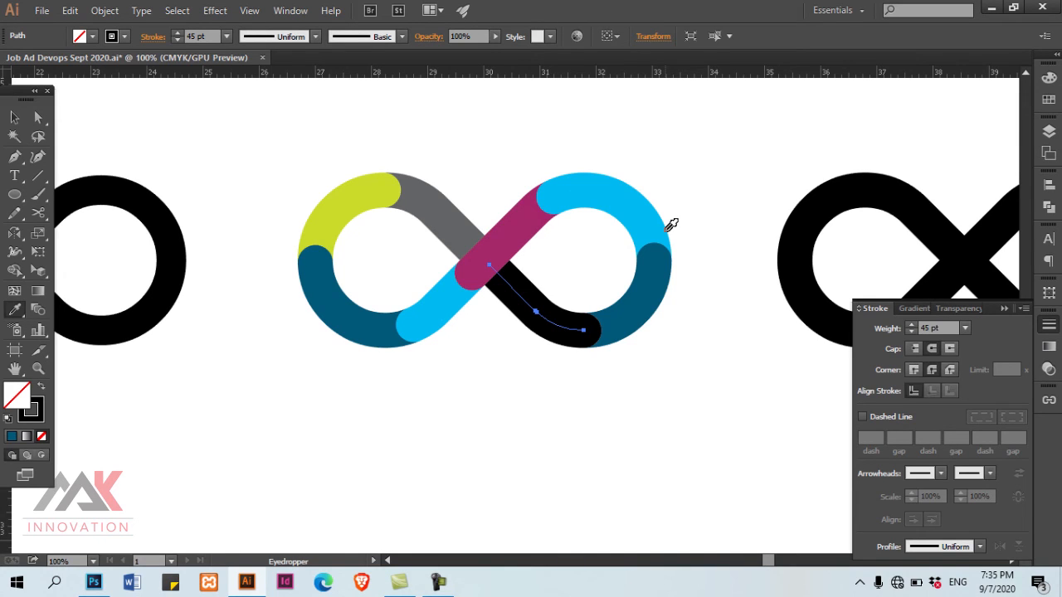
pyautogui.click(634, 212)
pyautogui.click(643, 210)
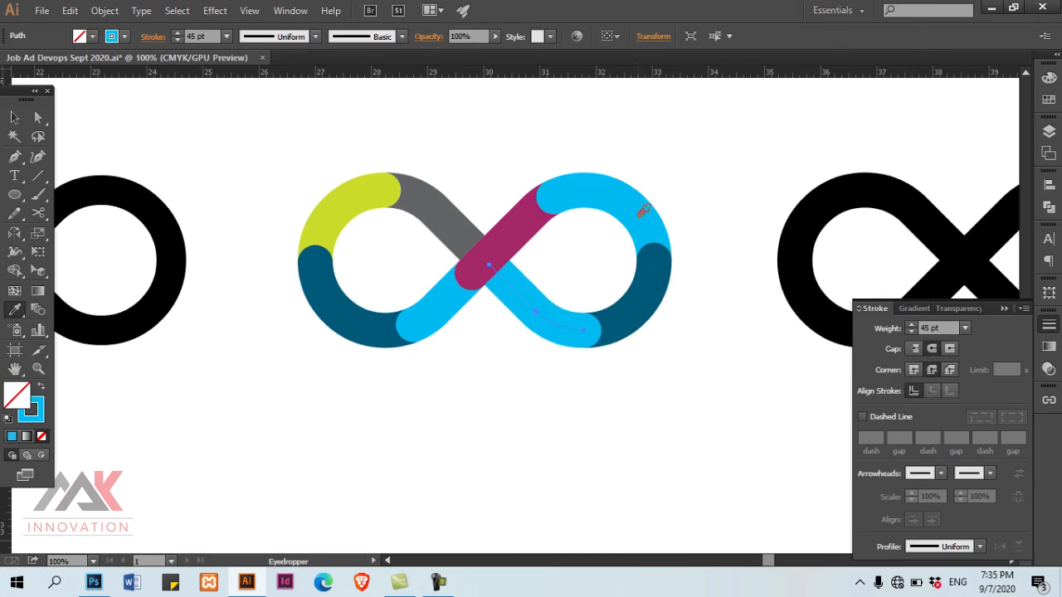
# Set the newly coloured lower segment's stroke to 50% cyan and clear the selection
pyautogui.click(1048, 77)
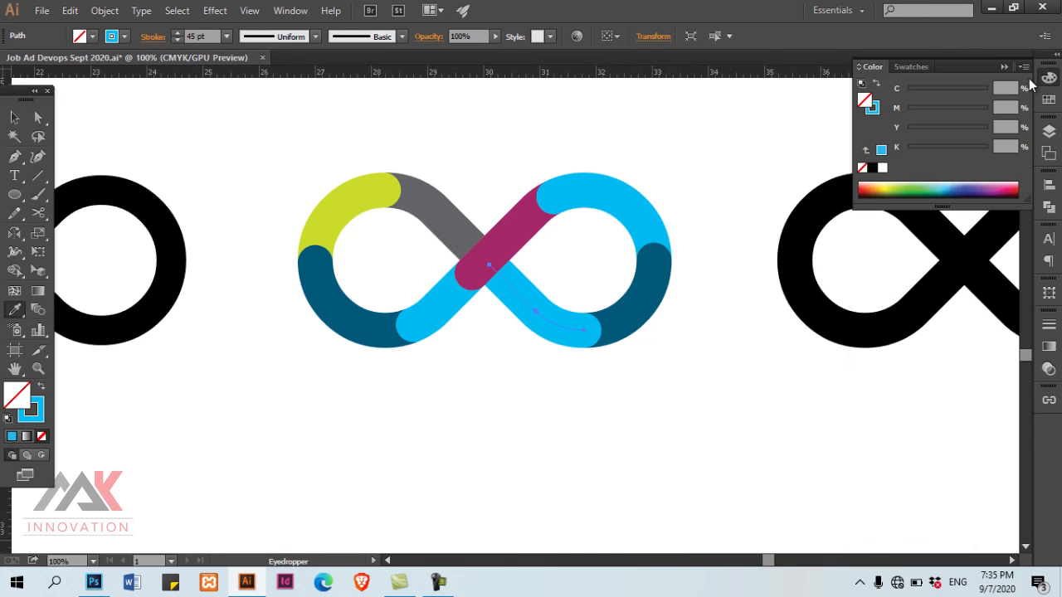
pyautogui.click(873, 110)
pyautogui.click(1009, 85)
pyautogui.write('50')
pyautogui.press('Return')
pyautogui.click(14, 117)
pyautogui.click(538, 134)
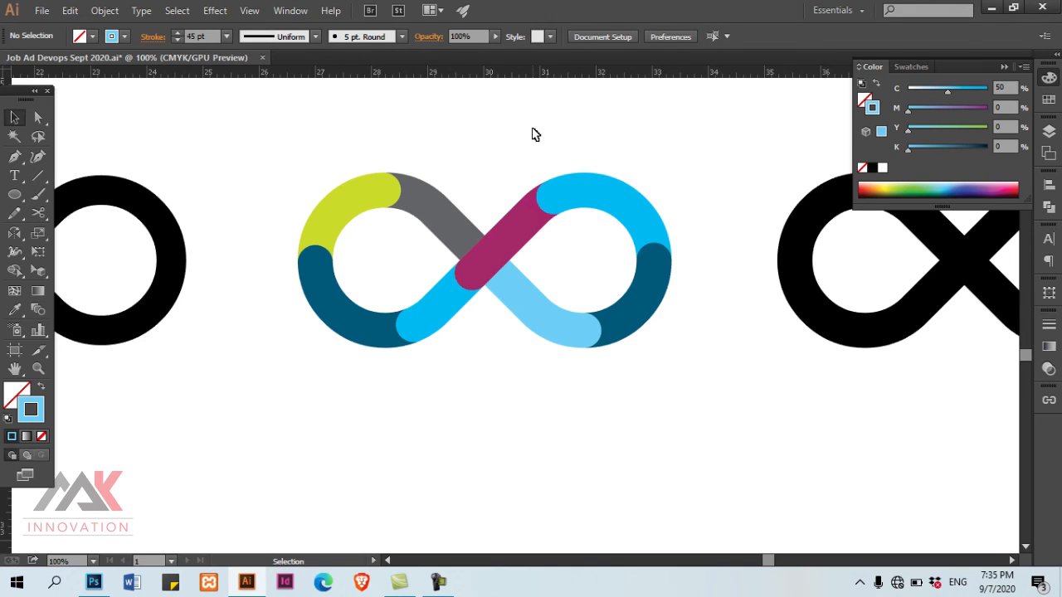
# Duplicate the whole coloured infinity symbol below the original and clear the selection
pyautogui.moveTo(286, 145); pyautogui.dragTo(704, 414)
pyautogui.click(506, 378)
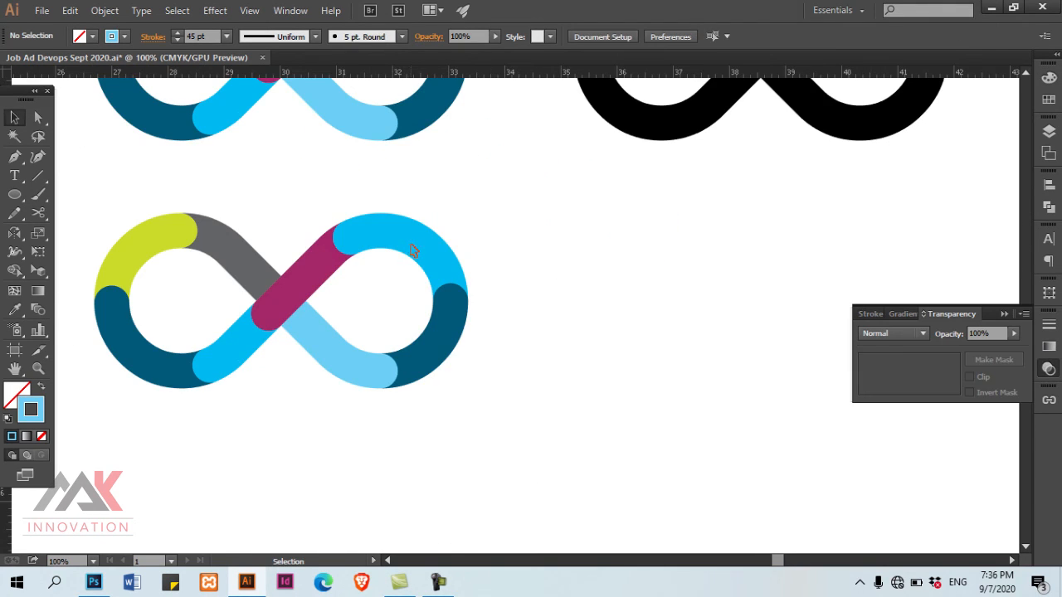
# Shorten the copy's light blue upper-right arc by deleting its end anchor next to the purple segment
pyautogui.click(418, 275)
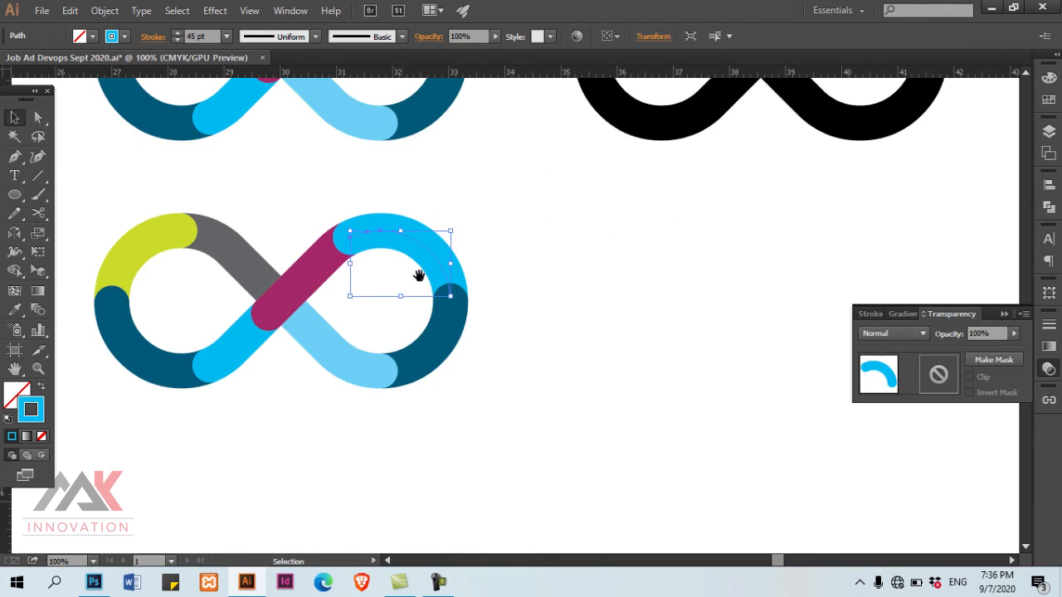
pyautogui.hotkey('ctrl', '+')
pyautogui.hotkey('ctrl', '+')
pyautogui.click(413, 307)
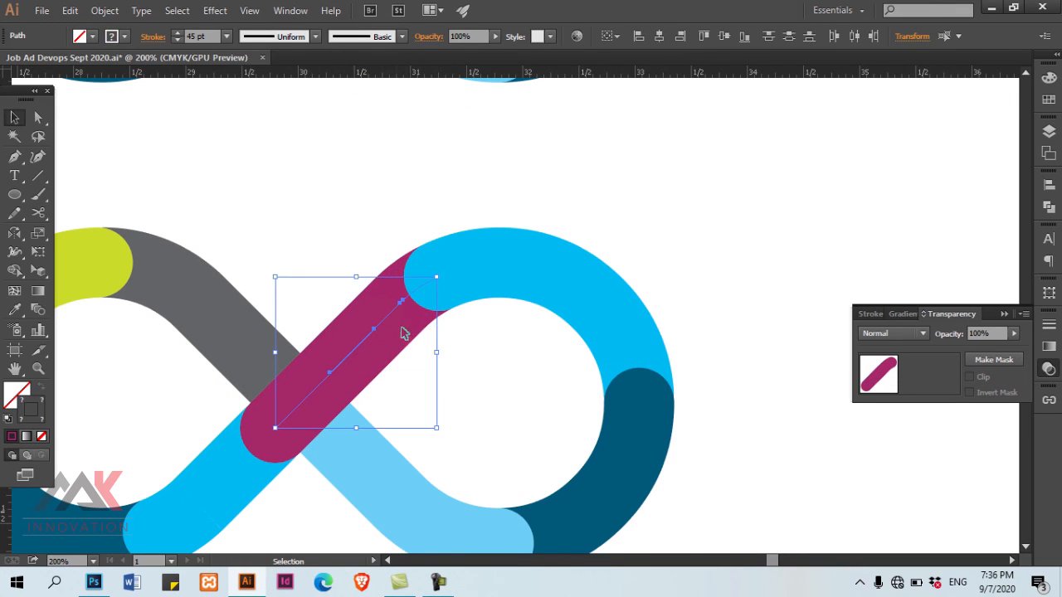
pyautogui.hotkey('ctrl', 'shift', 'a')
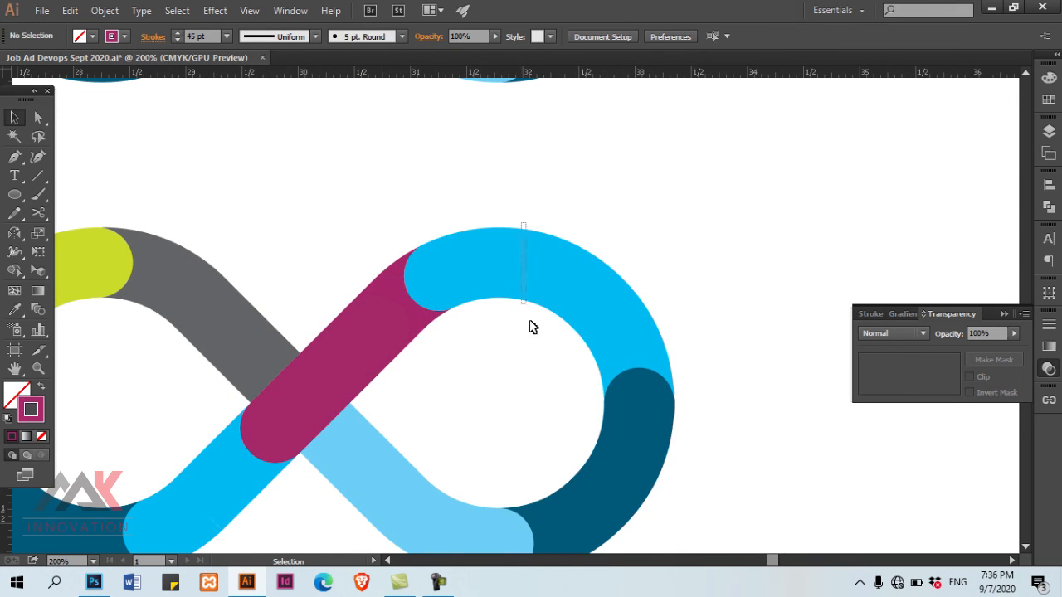
pyautogui.click(492, 327)
pyautogui.press('a')
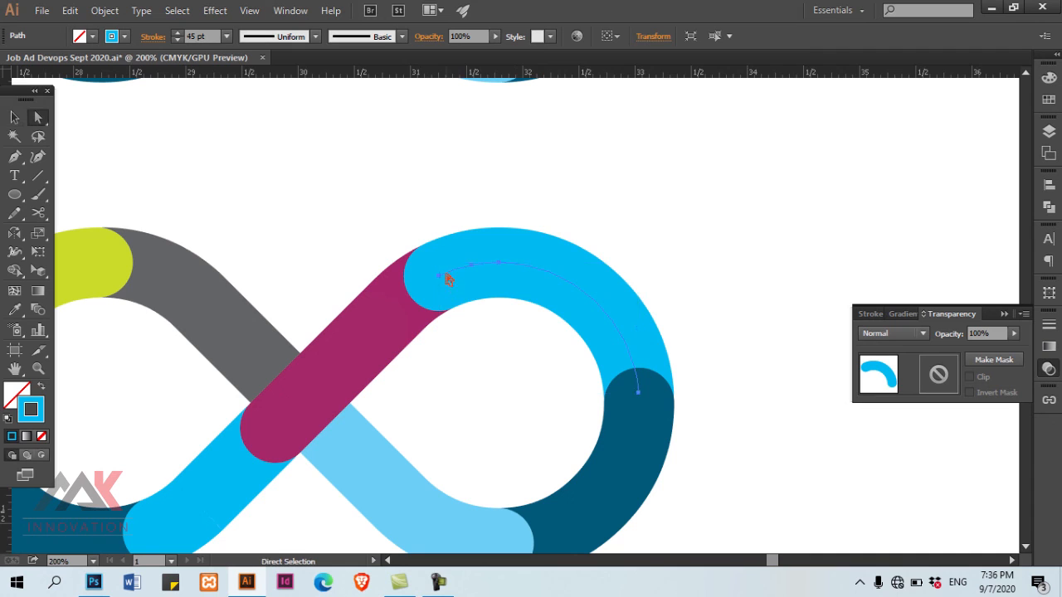
pyautogui.press('p')
pyautogui.click(439, 277)
pyautogui.press('a')
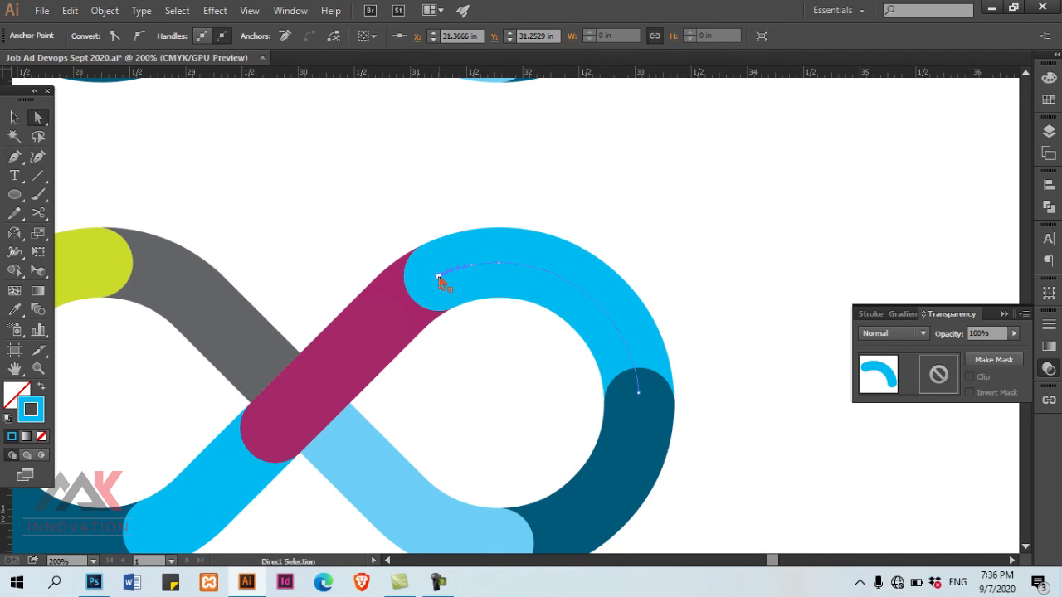
pyautogui.press('Delete')
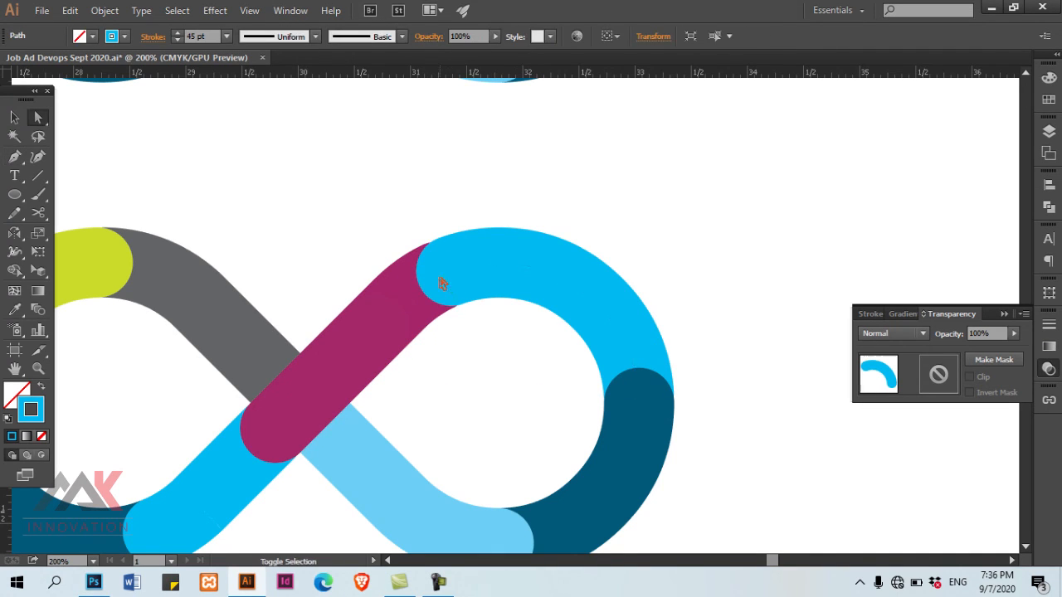
# Extend the purple segment's upper end with the Pen tool in Outline view to just short of the blue arc, and return to Preview
pyautogui.click(395, 259)
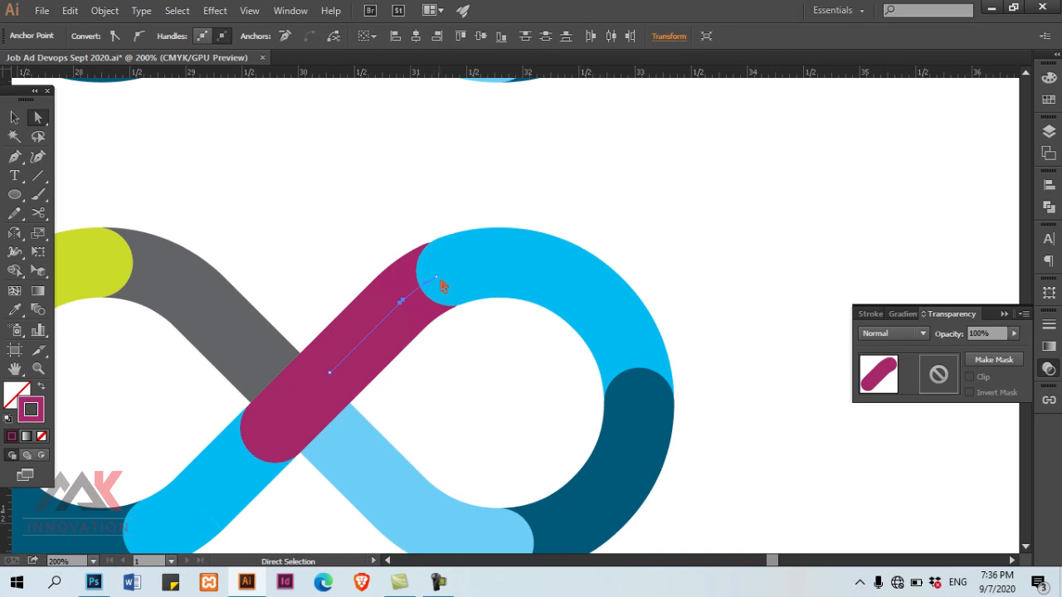
pyautogui.moveTo(438, 281); pyautogui.dragTo(451, 275)
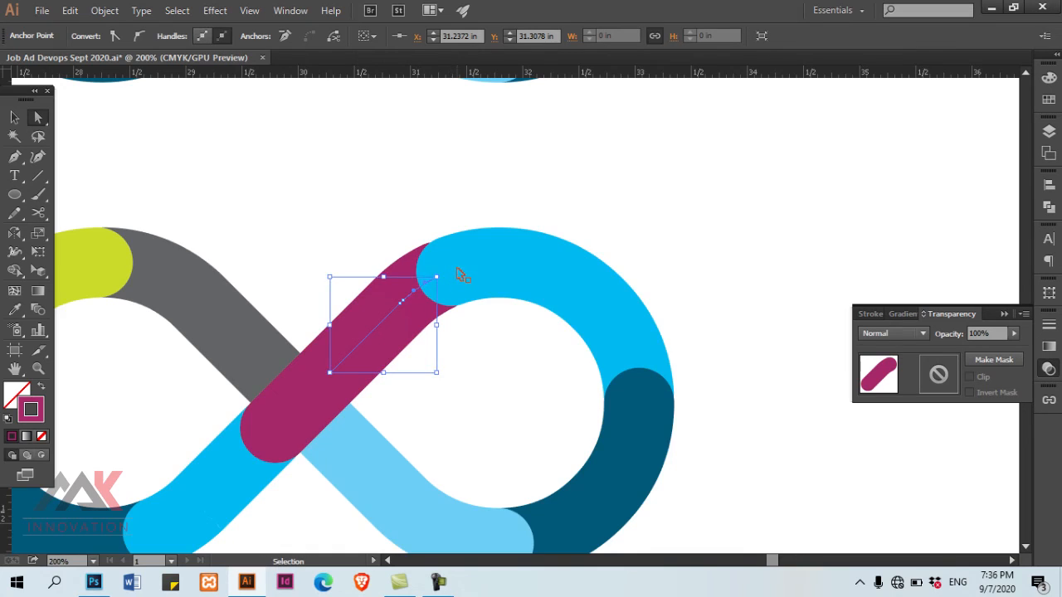
pyautogui.hotkey('ctrl', 'y')
pyautogui.moveTo(415, 237); pyautogui.dragTo(607, 358)
pyautogui.moveTo(264, 263); pyautogui.dragTo(292, 297)
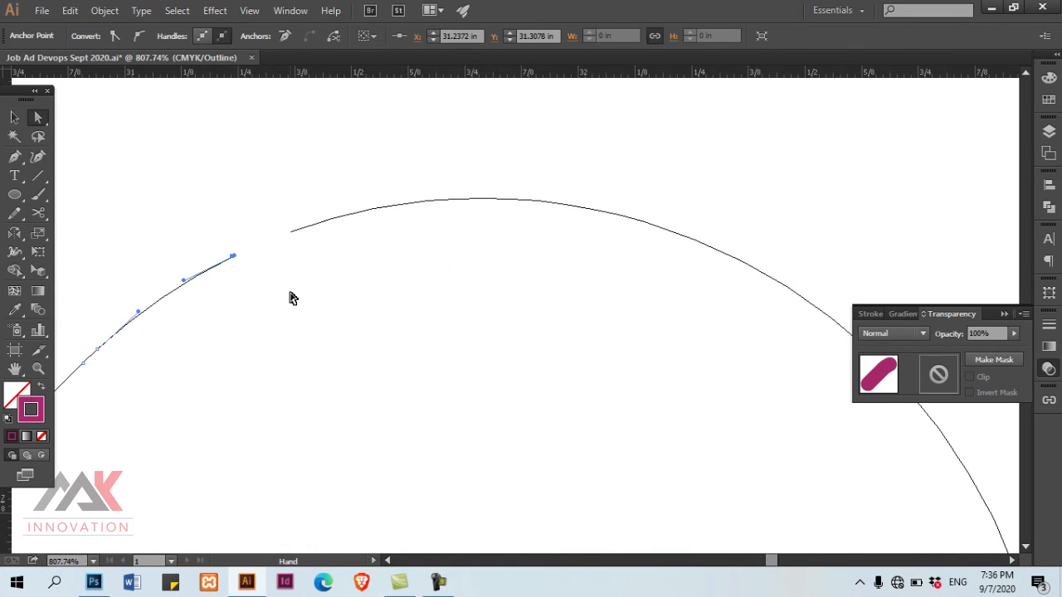
pyautogui.press('r')
pyautogui.press('p')
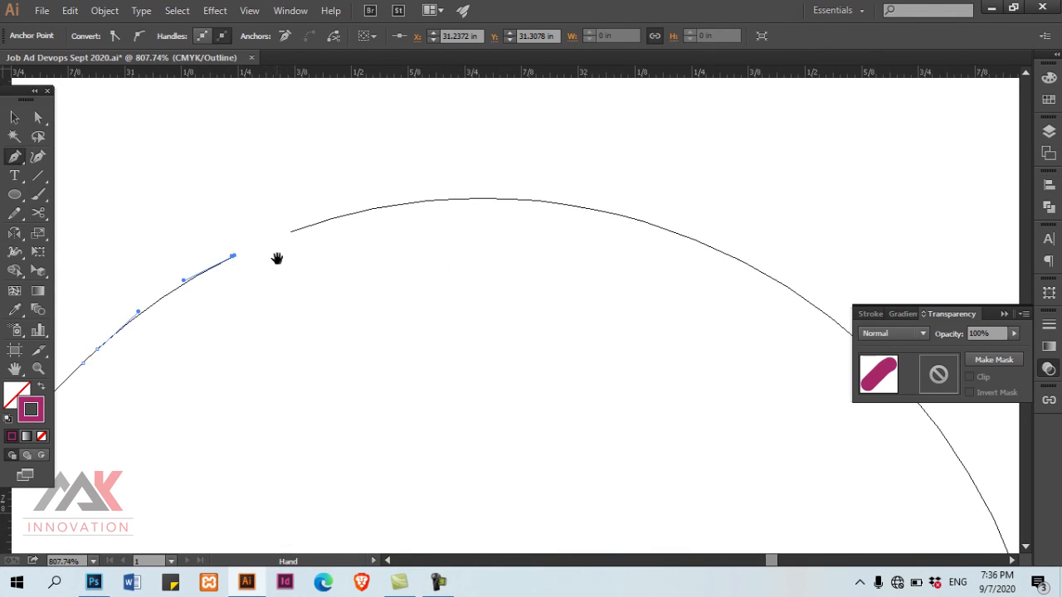
pyautogui.keyDown('ctrl'); pyautogui.click(238, 275); pyautogui.keyUp('ctrl')
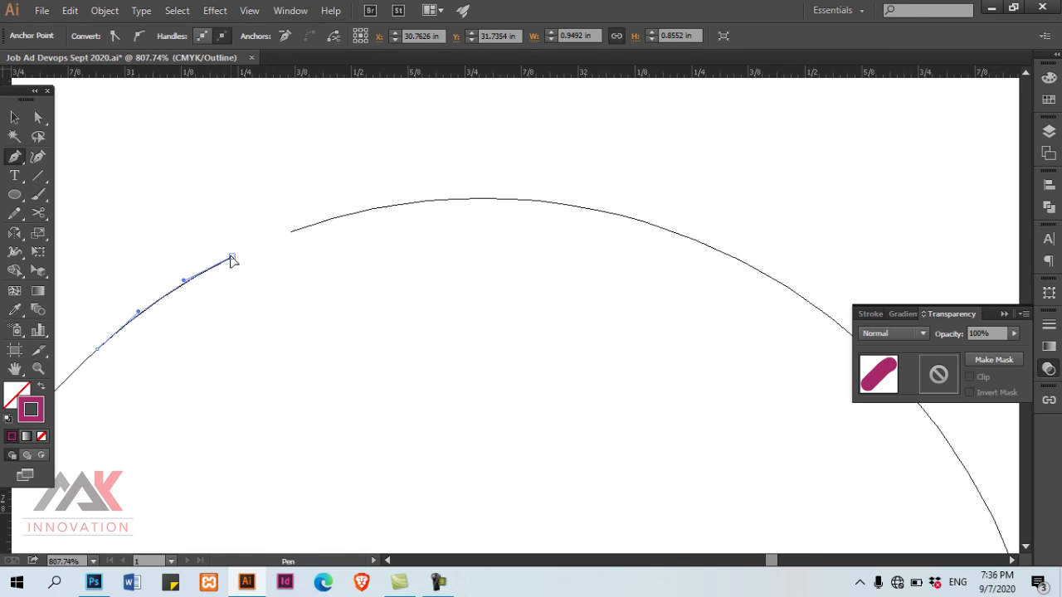
pyautogui.click(276, 239)
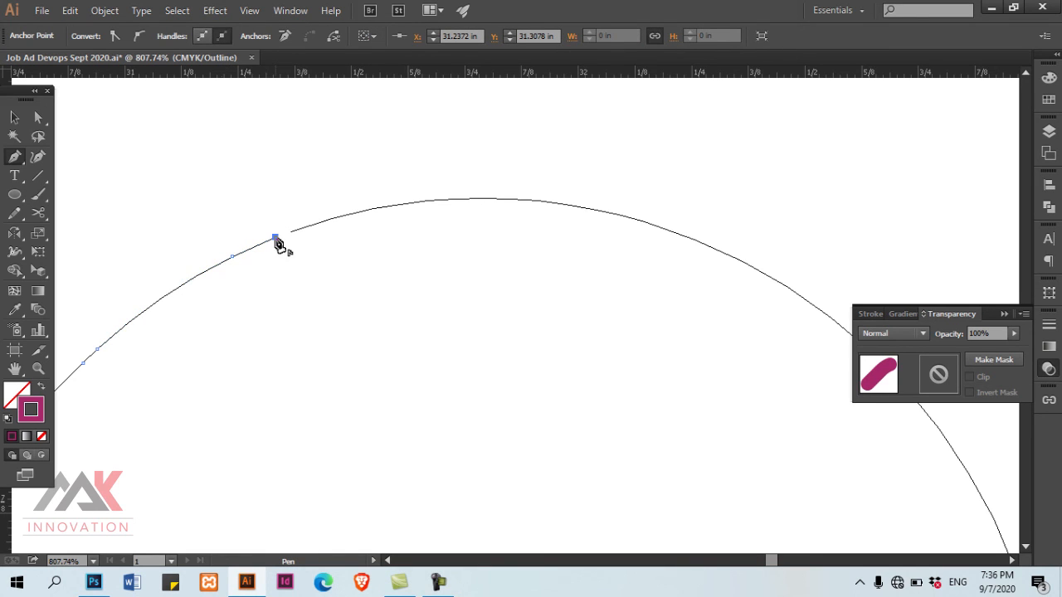
pyautogui.hotkey('ctrl', 'y')
pyautogui.hotkey('ctrl', '-')
pyautogui.hotkey('ctrl', '-')
pyautogui.hotkey('ctrl', '-')
pyautogui.hotkey('ctrl', 'shift', 'a')
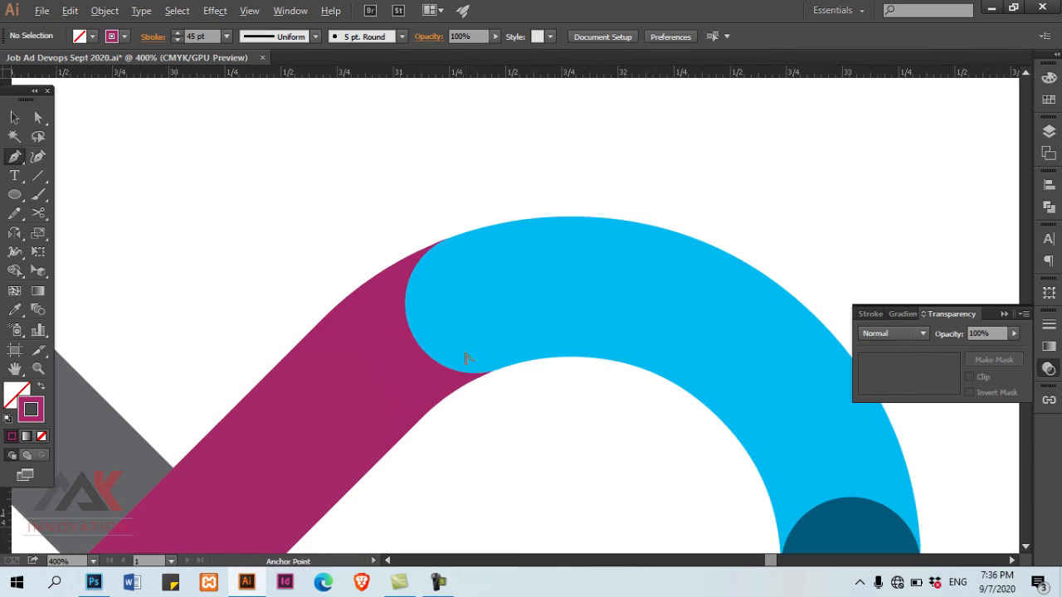
# Examine the segment joints across the whole infinity symbol copy
pyautogui.hotkey('ctrl', '-')
pyautogui.hotkey('ctrl', '-')
pyautogui.hotkey('ctrl', '-')
pyautogui.press('v')
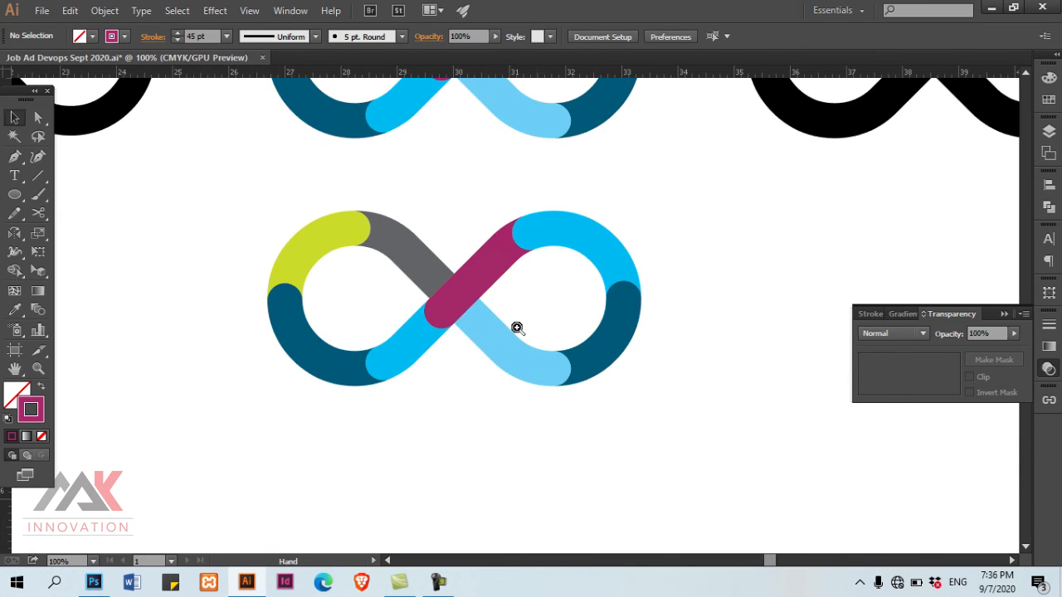
pyautogui.keyDown('ctrl'); pyautogui.click(519, 329); pyautogui.keyUp('ctrl')
pyautogui.moveTo(573, 362); pyautogui.dragTo(609, 372)
pyautogui.keyDown('ctrl'); pyautogui.keyDown('alt'); pyautogui.click(559, 353); pyautogui.keyUp('alt'); pyautogui.keyUp('ctrl')
pyautogui.moveTo(493, 330); pyautogui.dragTo(550, 361)
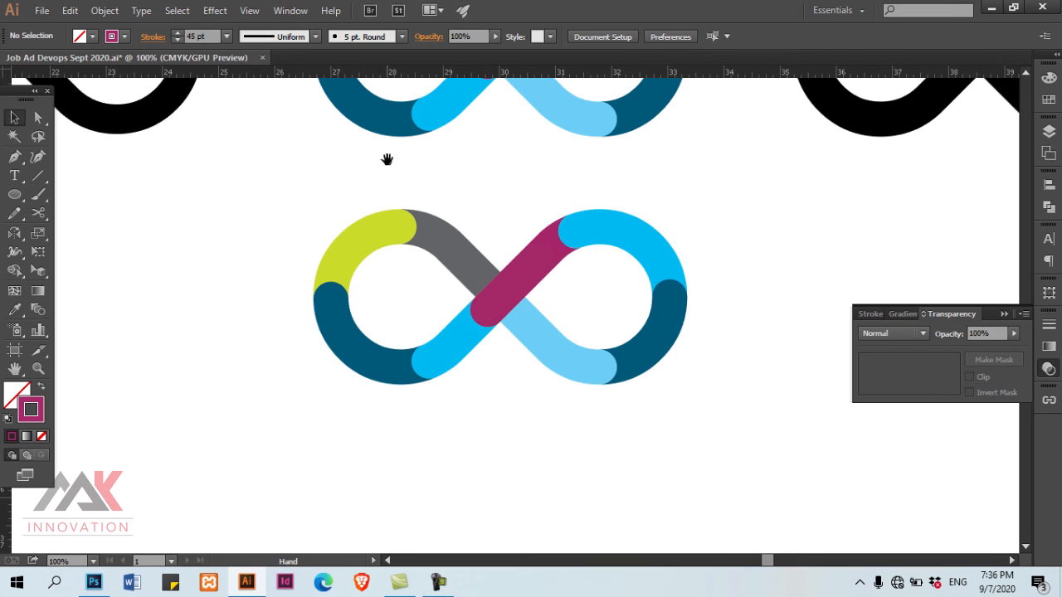
pyautogui.hotkey('ctrl', '-')
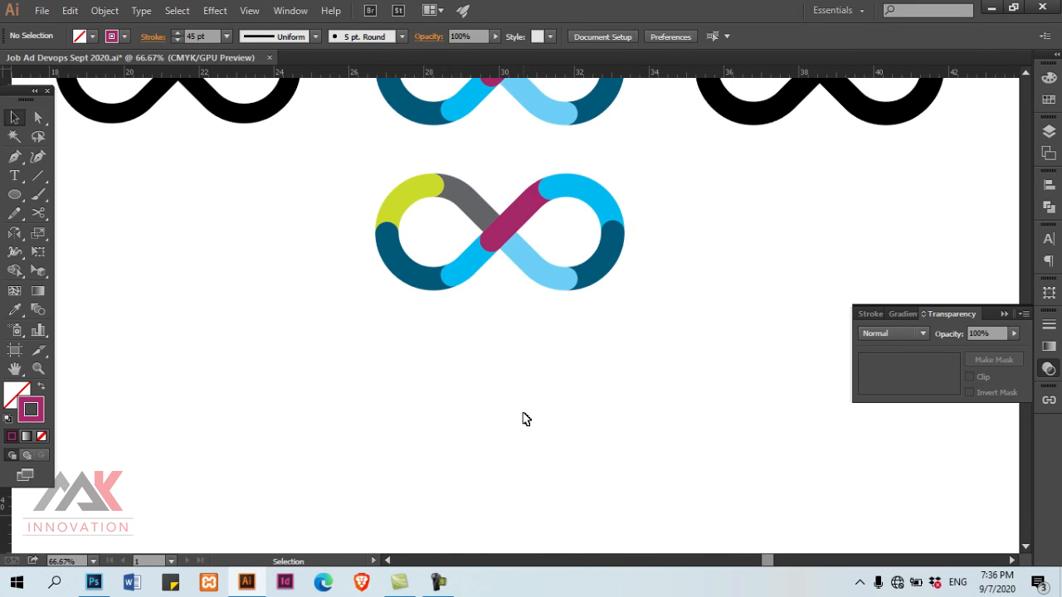
pyautogui.keyDown('ctrl'); pyautogui.keyDown('alt'); pyautogui.click(537, 361); pyautogui.keyUp('alt'); pyautogui.keyUp('ctrl')
pyautogui.keyDown('ctrl'); pyautogui.keyDown('alt'); pyautogui.click(538, 362); pyautogui.keyUp('alt'); pyautogui.keyUp('ctrl')
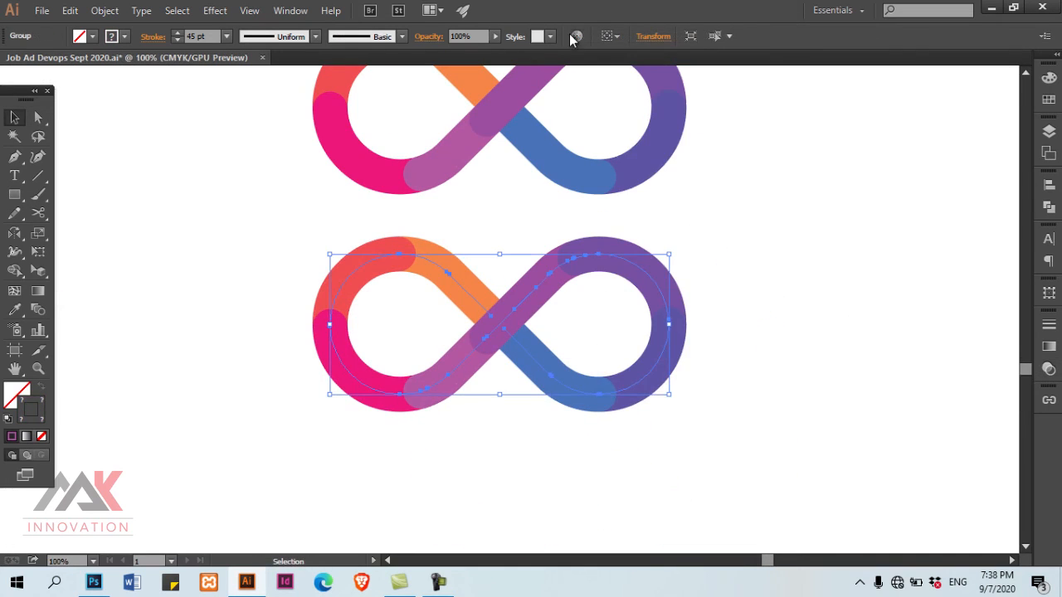
# Open Recolor Artwork for the grouped lower symbol and set its orange segment to C 24, M 0, Y 100
pyautogui.click(580, 36)
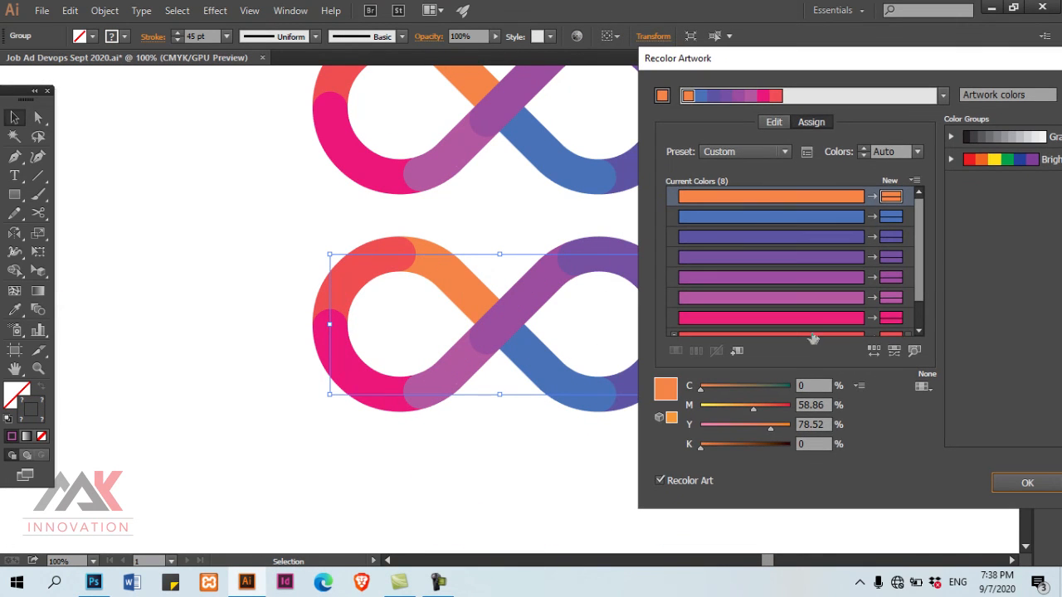
pyautogui.doubleClick(808, 385)
pyautogui.write('24')
pyautogui.press('Tab')
pyautogui.write('0')
pyautogui.press('Tab')
pyautogui.write('100')
pyautogui.press('Tab')
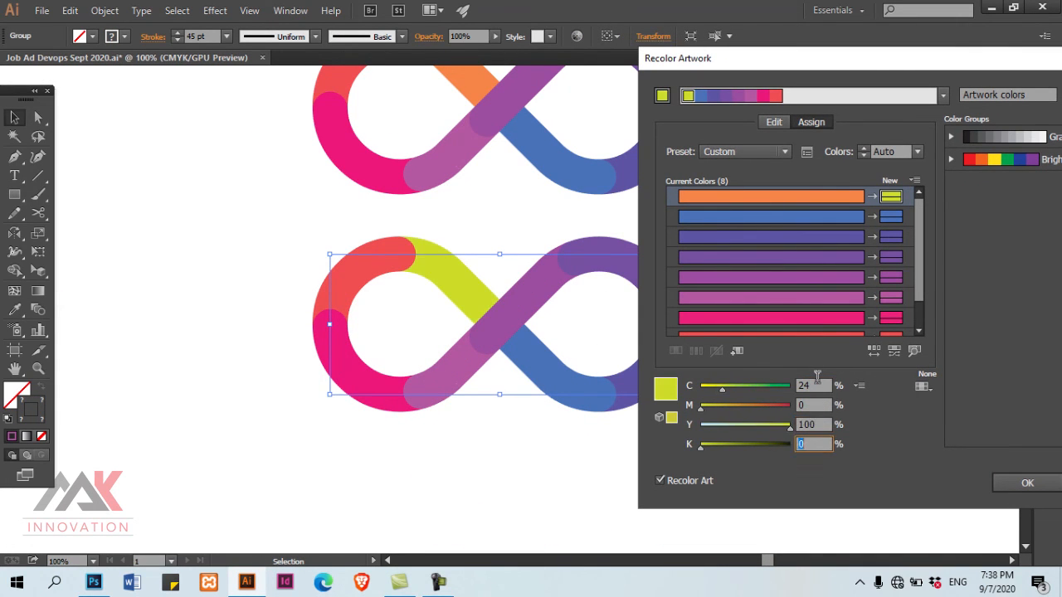
# Change the new colour of the upper segment left of the crossing to C 40, M 100, Y 40
pyautogui.hotkey('shift', 'Tab')
pyautogui.hotkey('shift', 'Tab')
pyautogui.hotkey('shift', 'Tab')
pyautogui.write('40')
pyautogui.press('Tab')
pyautogui.write('100')
pyautogui.press('Tab')
pyautogui.write('40')
pyautogui.press('Tab')
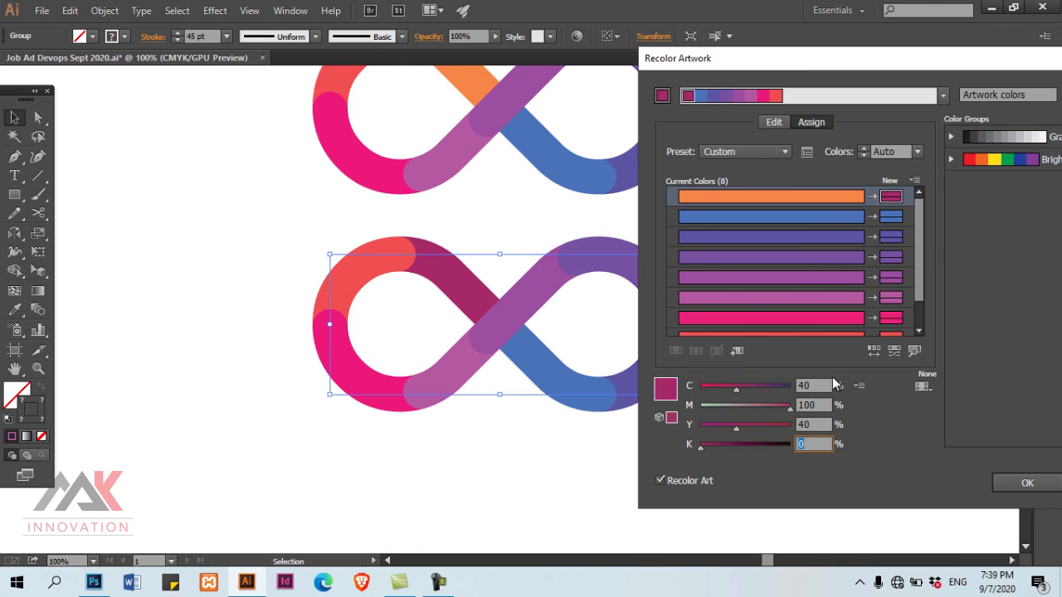
# Recolour the blue lower segment right of the crossing to C 80, M 0, Y 0, K 0
pyautogui.click(842, 217)
pyautogui.doubleClick(817, 385)
pyautogui.write('80')
pyautogui.press('Tab')
pyautogui.write('0')
pyautogui.press('Tab')
pyautogui.press('Tab')
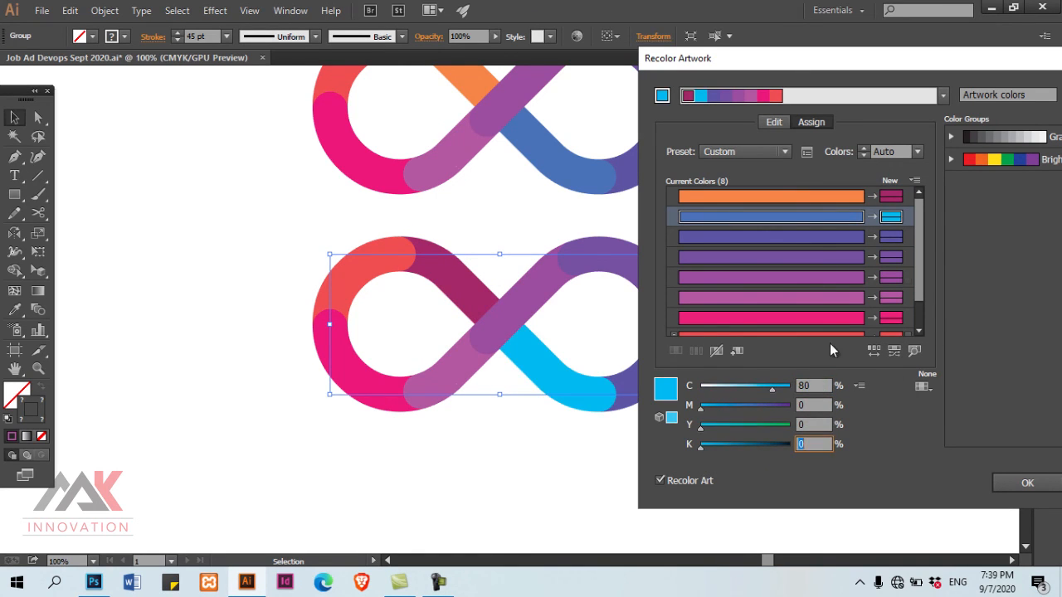
# Recolour the right loop's indigo lower arc to C 100, M 25, Y 0, K 0, moving the dialog off the artwork
pyautogui.click(838, 238)
pyautogui.doubleClick(813, 385)
pyautogui.write('100')
pyautogui.press('Tab')
pyautogui.write('0')
pyautogui.press('Tab')
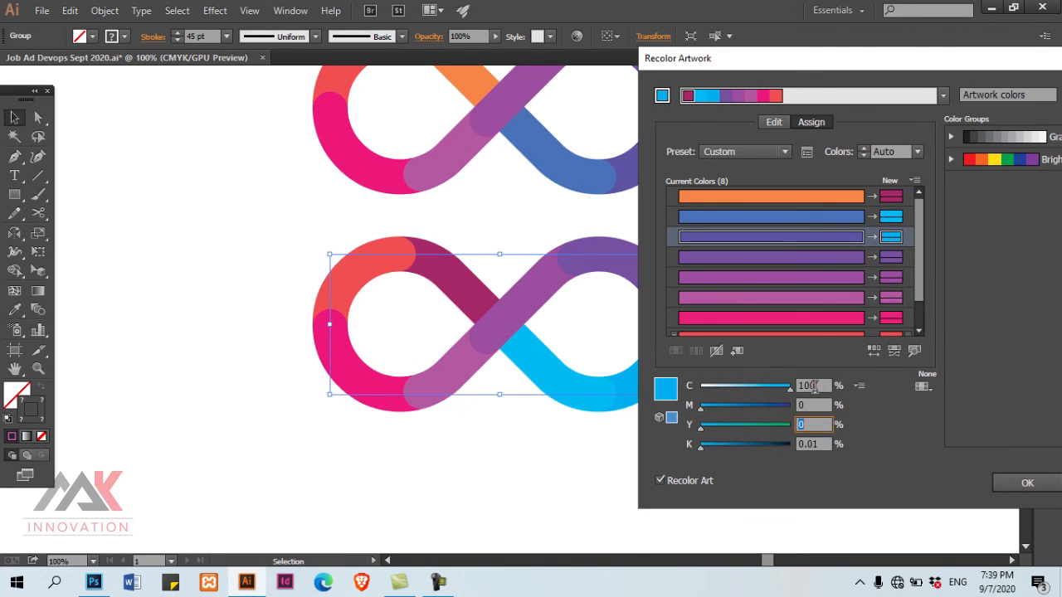
pyautogui.write('0')
pyautogui.press('Tab')
pyautogui.write('0')
pyautogui.moveTo(716, 54); pyautogui.dragTo(834, 41)
pyautogui.doubleClick(925, 392)
pyautogui.write('25')
pyautogui.press('Tab')
# Recolour the right loop's dark purple upper arc with C 100, M 50 and K 50
pyautogui.click(948, 246)
pyautogui.doubleClick(927, 373)
pyautogui.write('100')
pyautogui.press('Tab')
pyautogui.write('50')
pyautogui.press('Tab')
pyautogui.press('Tab')
pyautogui.write('50')
pyautogui.press('Tab')
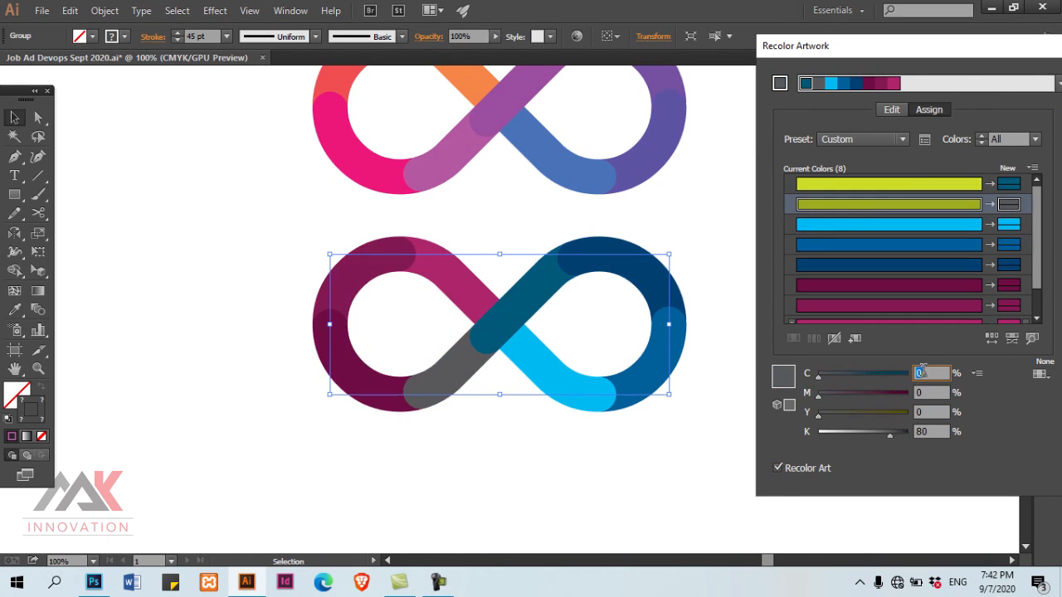
# Recolour the grey segment at the lower left of the crossing to C 45, M 100, Y 45, K 55
pyautogui.write('45')
pyautogui.press('Tab')
pyautogui.write('100')
pyautogui.press('Tab')
pyautogui.write('45')
pyautogui.press('Tab')
pyautogui.write('50')
pyautogui.press('Tab')
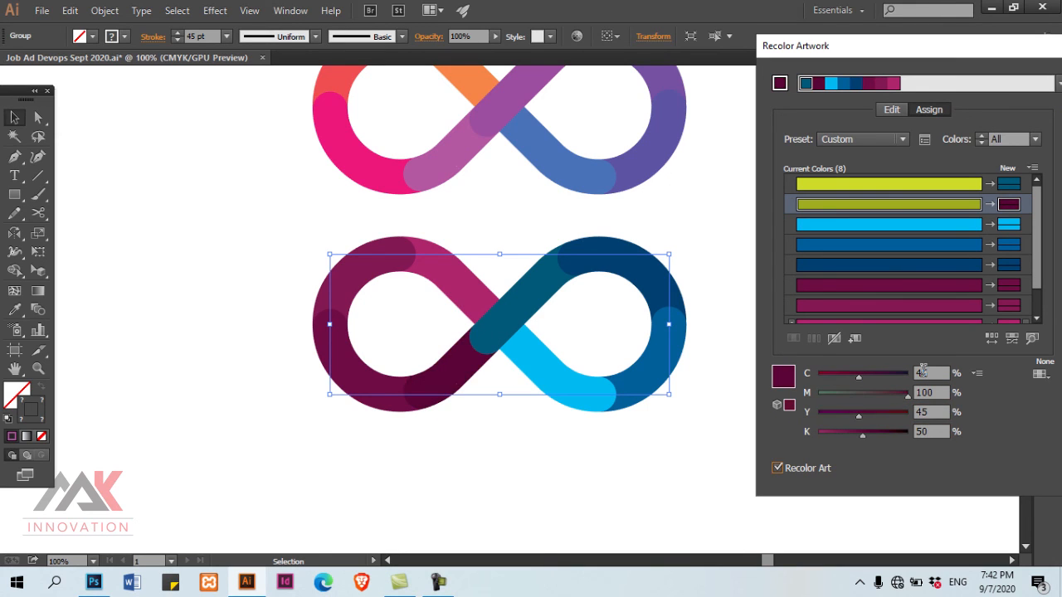
pyautogui.hotkey('shift', 'Tab')
pyautogui.hotkey('shift', 'Tab')
pyautogui.press('Tab')
pyautogui.write('55')
pyautogui.press('Tab')
# Recolour the left loop's upper arc to C 40, M 100, Y 40, K 25 and apply the recolouring
pyautogui.scroll(-2, 963, 303)
pyautogui.click(964, 296)
pyautogui.click(939, 372)
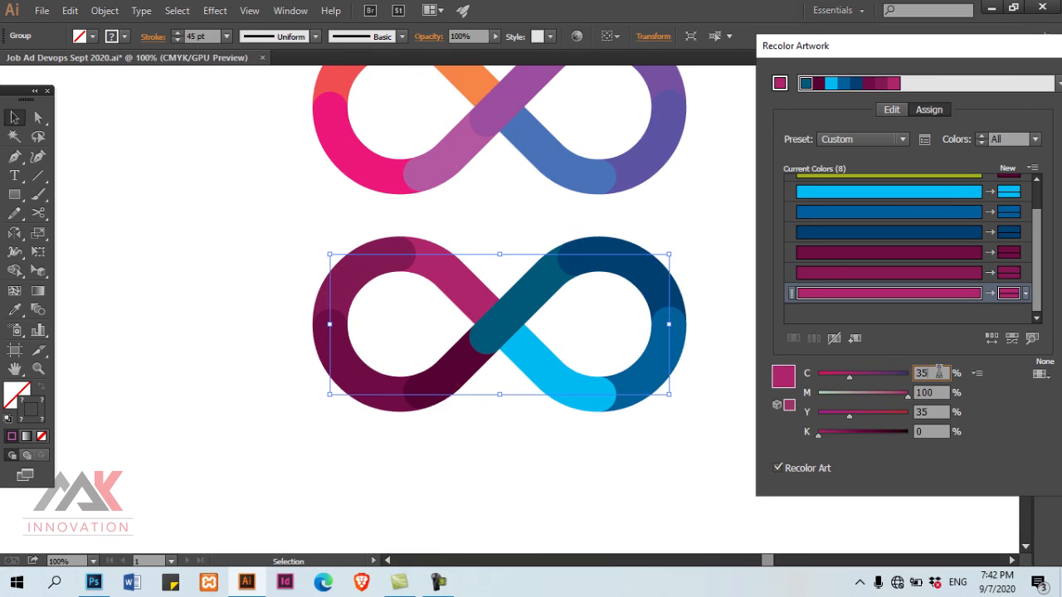
pyautogui.write('40')
pyautogui.press('Tab')
pyautogui.press('Tab')
pyautogui.write('40')
pyautogui.press('Tab')
pyautogui.write('25')
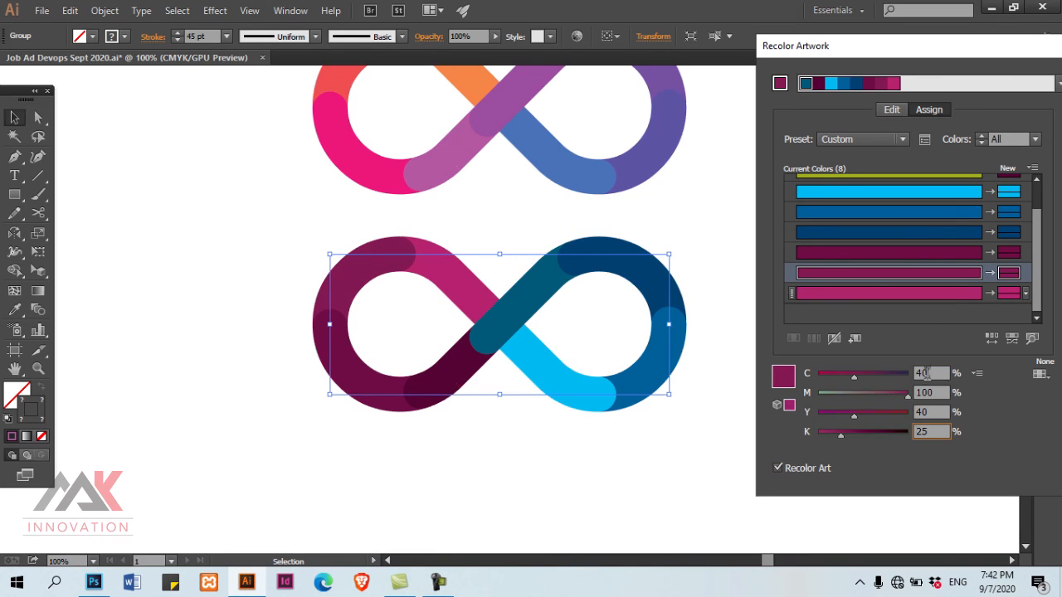
pyautogui.press('Tab')
pyautogui.press('Return')
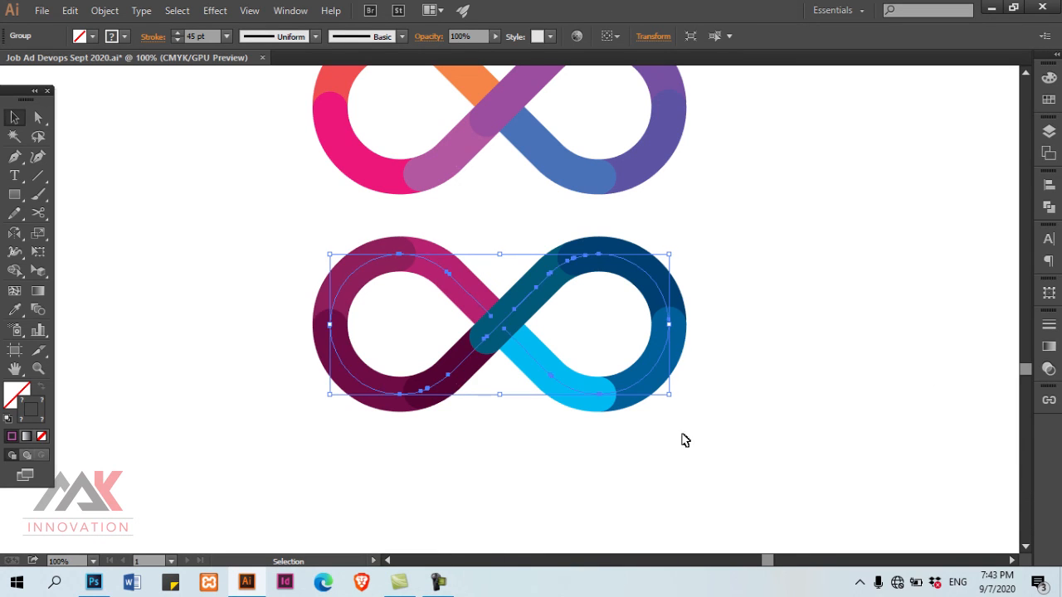
pyautogui.click(684, 439)
pyautogui.click(631, 377)
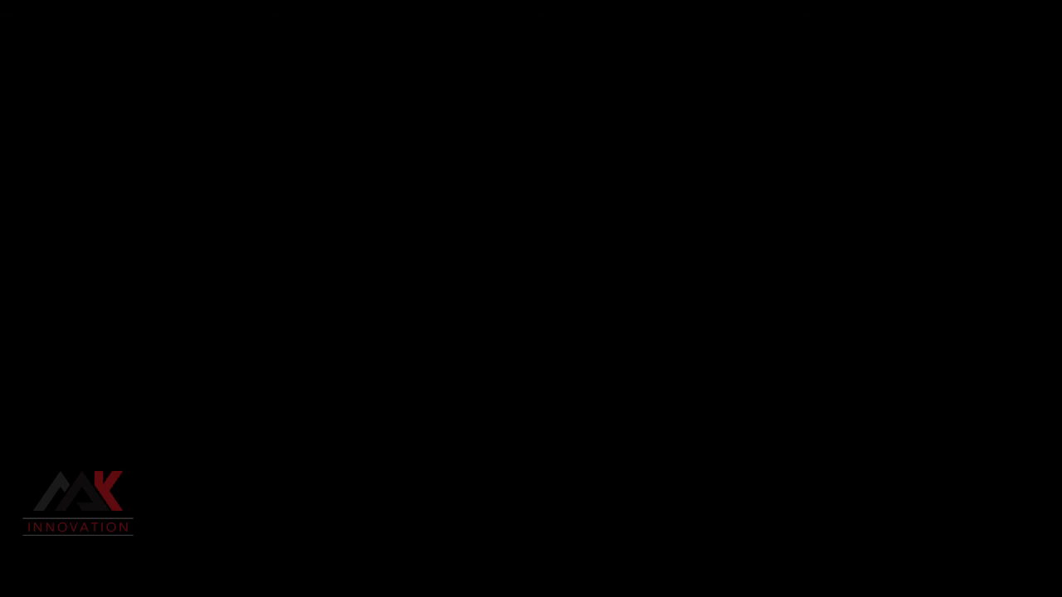